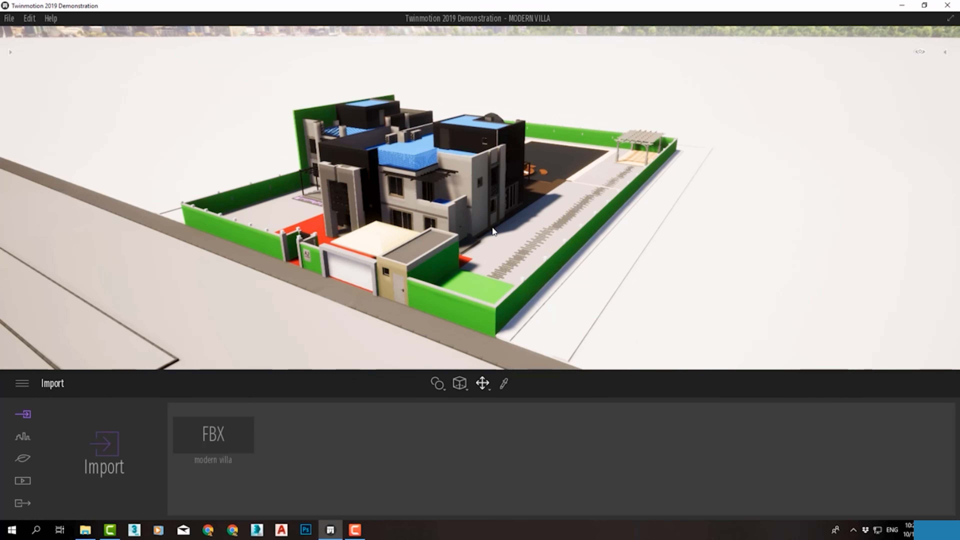
Open the Materials library and look through its material categories
middle_click_drag(483, 189, 505, 192)
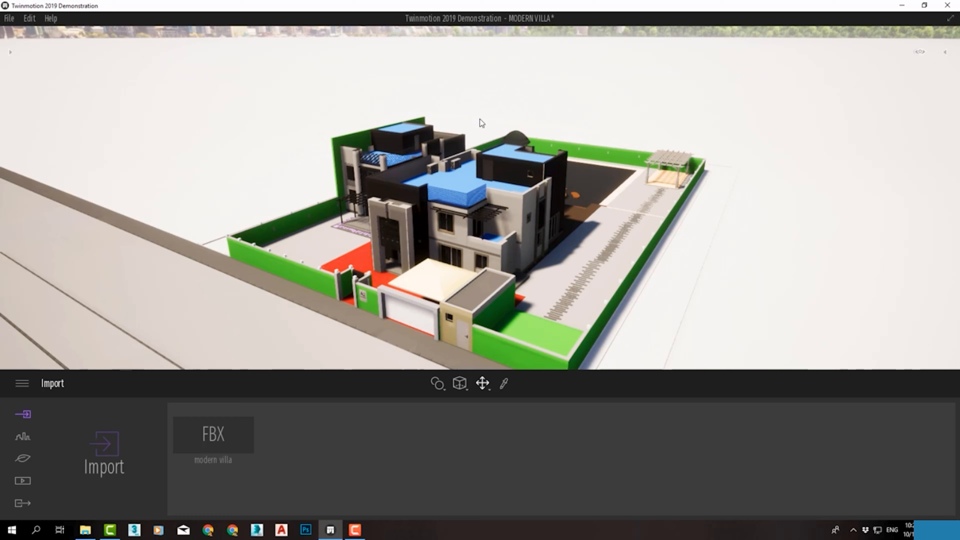
scroll(628, 217, "up", 3)
middle_click_drag(593, 246, 605, 145)
mouse_move(606, 145)
right_mouse_down()
mouse_move(650, 114)
mouse_move(737, 81)
mouse_move(635, 151)
mouse_move(510, 159)
right_mouse_up()
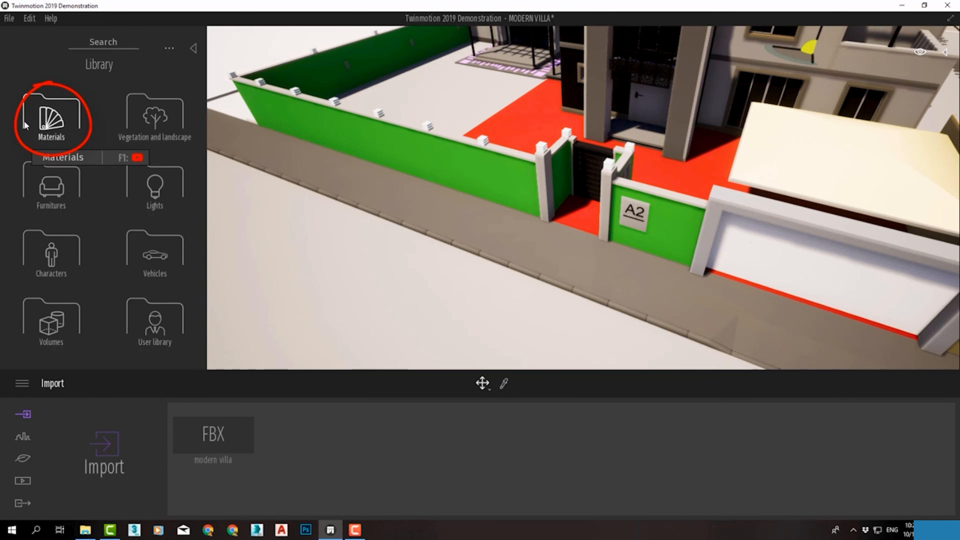
left_click(44, 117)
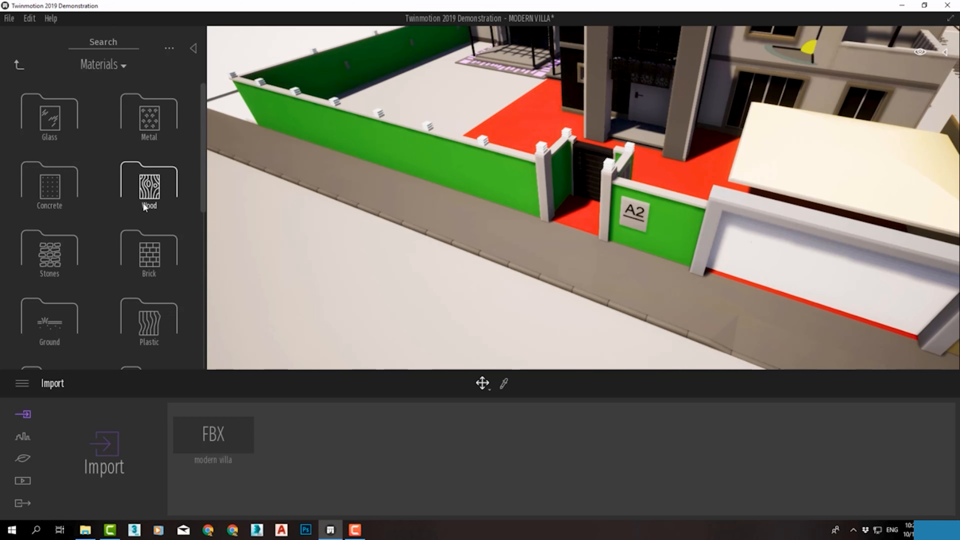
scroll(203, 150, "down", 10)
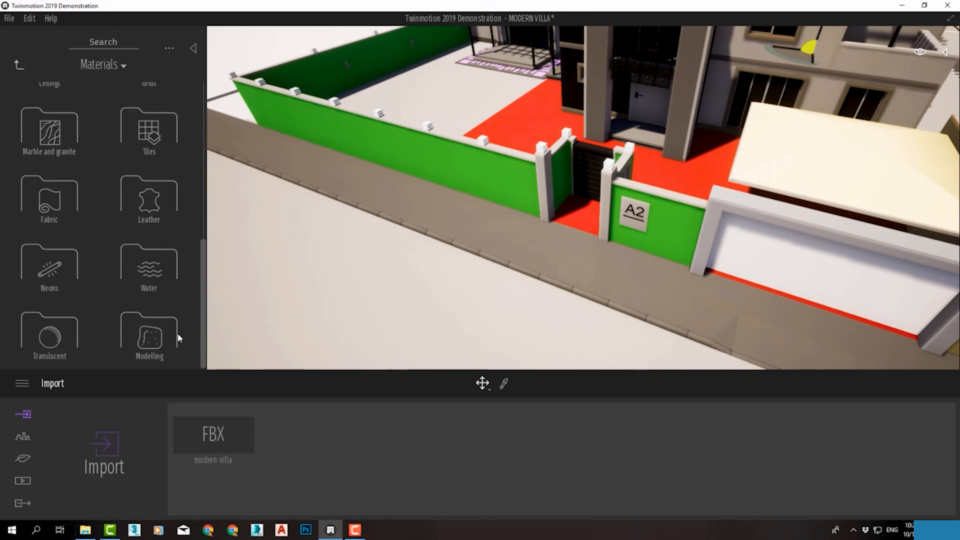
scroll(193, 261, "up", 10)
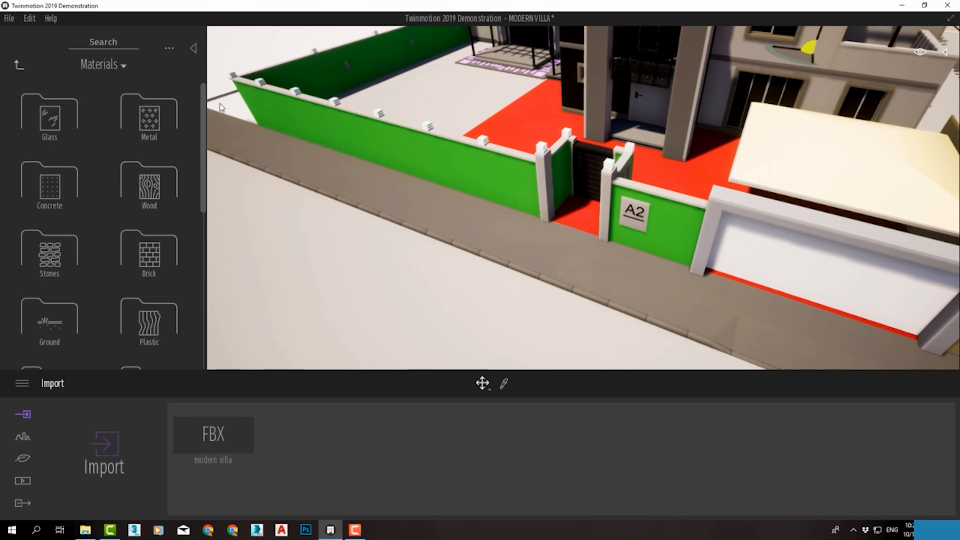
Look through the Brick materials for the green boundary wall, and return to the material categories
middle_click_drag(682, 149, 663, 229)
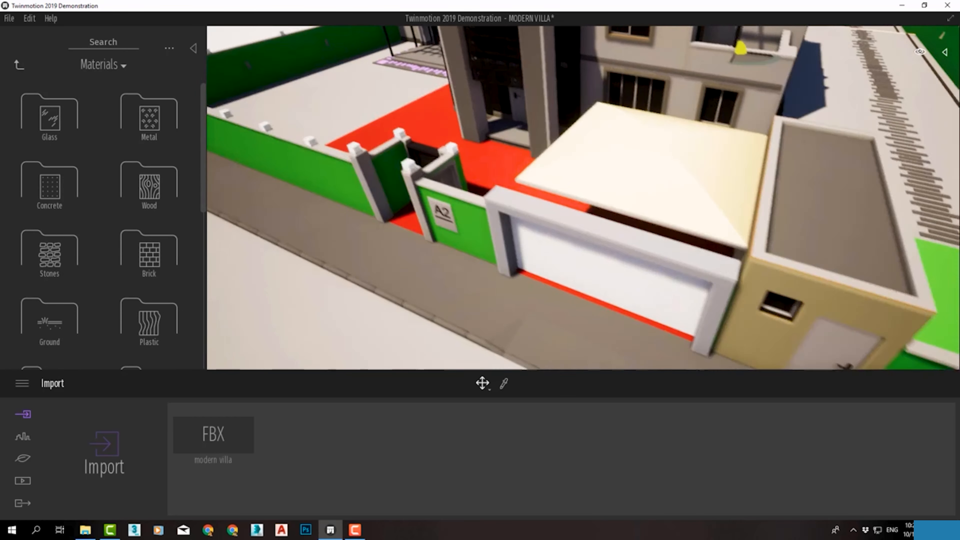
scroll(662, 229, "down", 3)
scroll(663, 229, "down", 1)
middle_click_drag(387, 184, 517, 284)
scroll(565, 222, "up", 2)
scroll(565, 222, "up", 2)
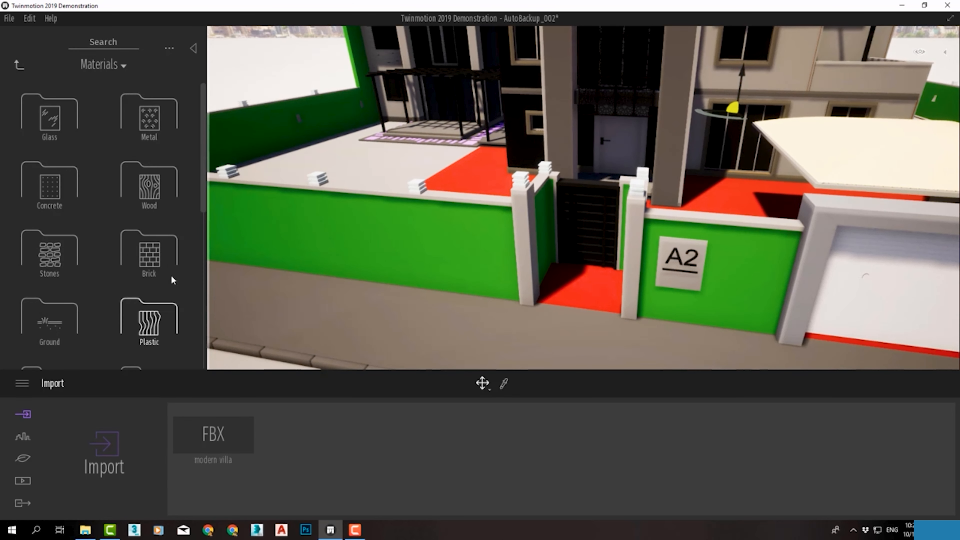
left_click(167, 260)
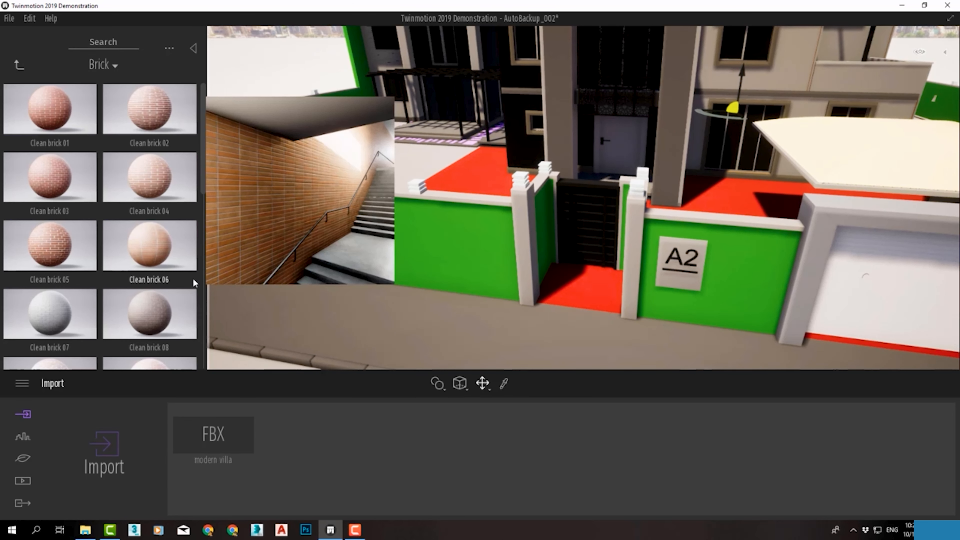
scroll(194, 273, "down", 3)
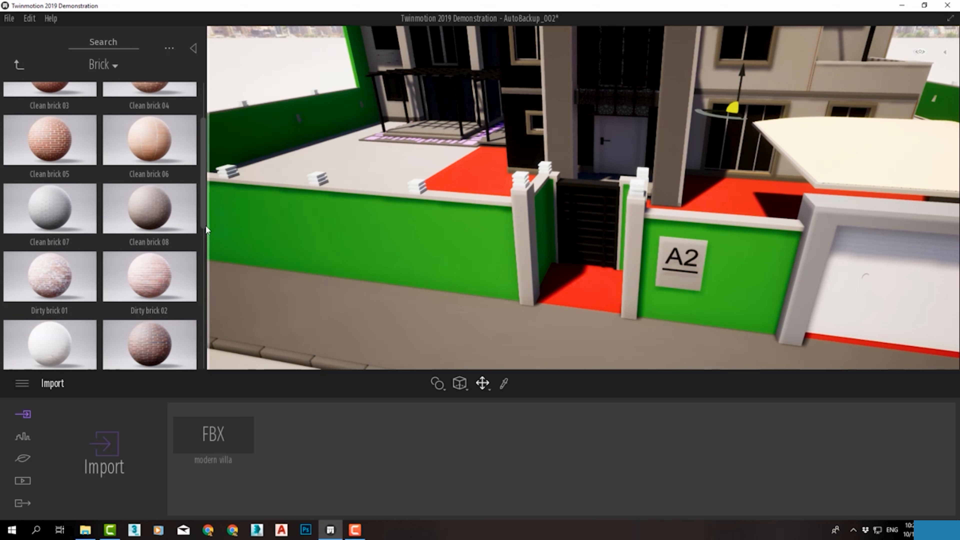
mouse_move(205, 204)
left_mouse_down()
mouse_move(214, 294)
mouse_move(199, 359)
mouse_move(190, 292)
mouse_move(207, 160)
left_mouse_up()
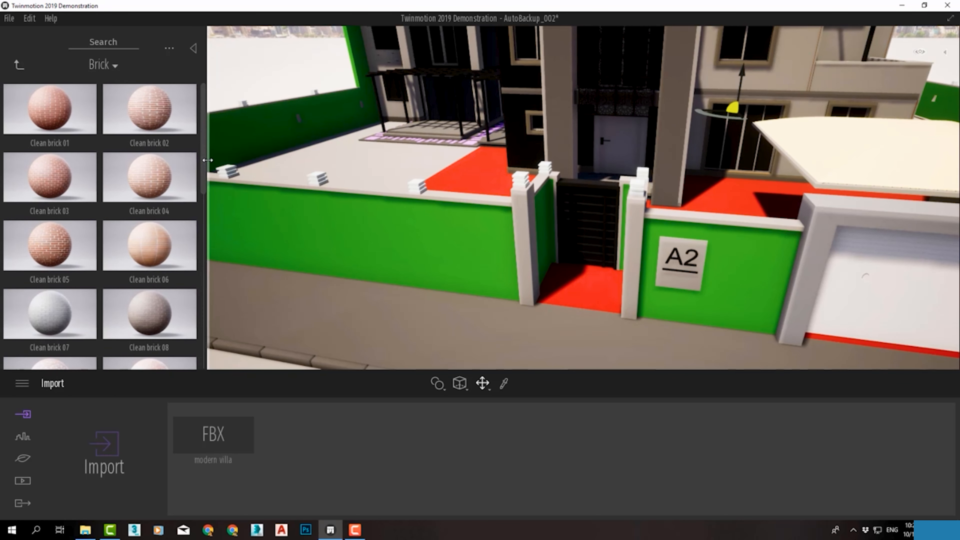
key("Escape")
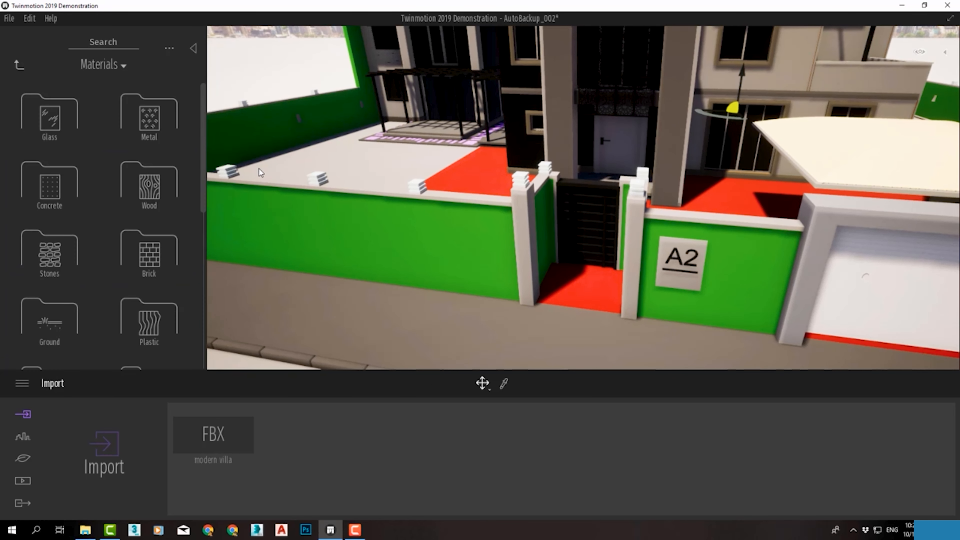
Apply the Stacked stone 05 material from the Stones category to the green boundary wall
left_click(59, 267)
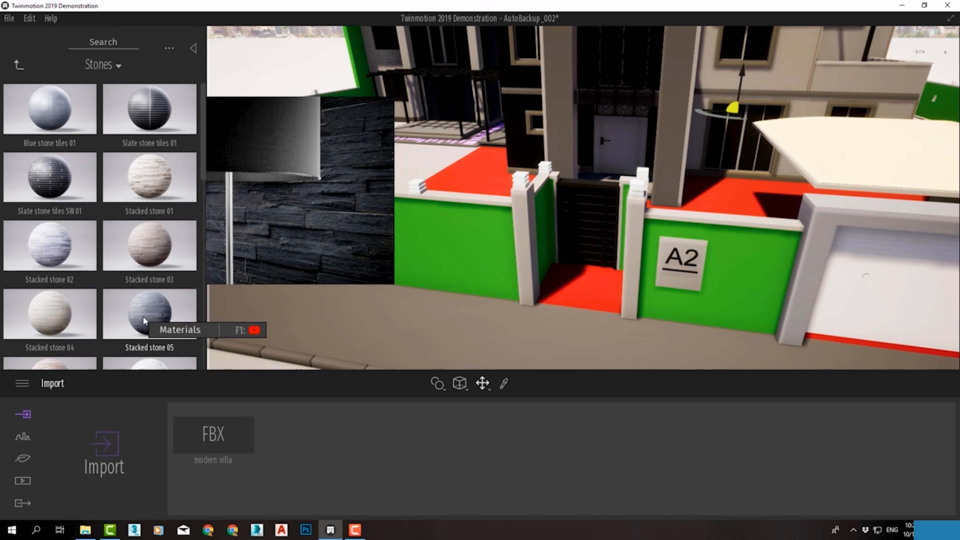
scroll(172, 288, "down", 2)
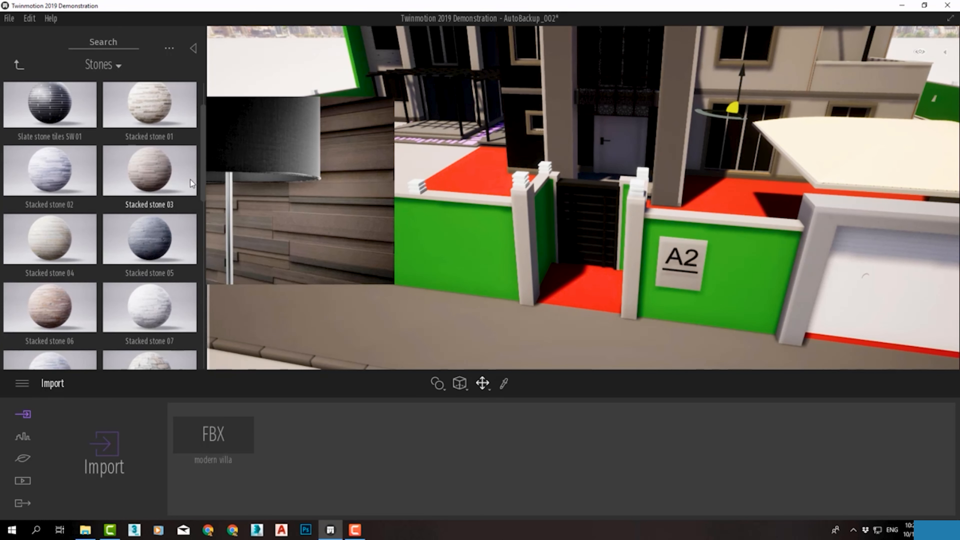
left_click_drag(204, 177, 184, 135)
mouse_move(176, 205)
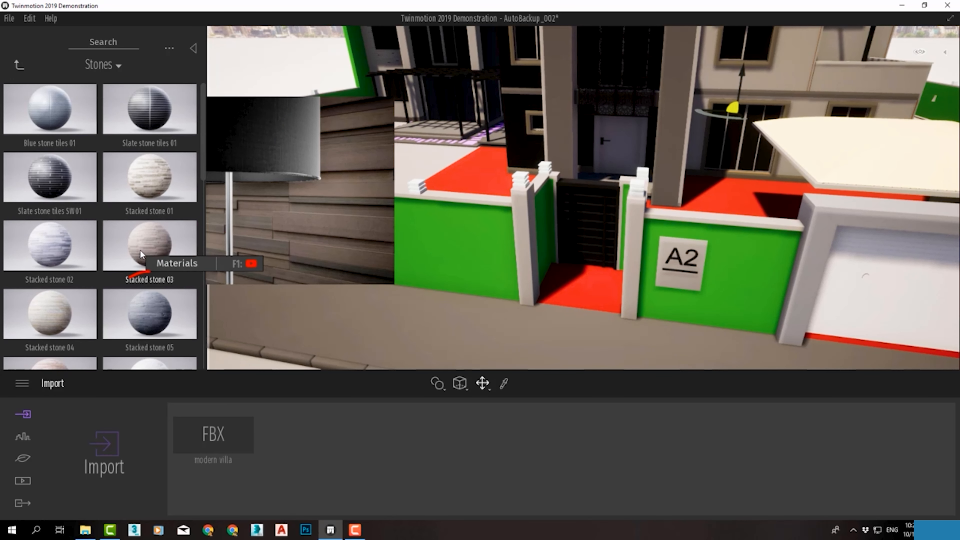
mouse_move(145, 299)
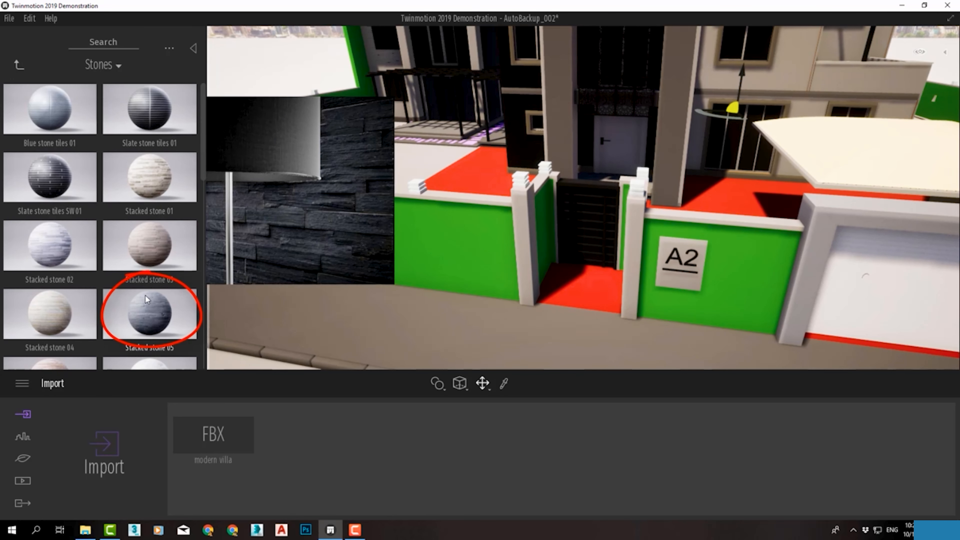
left_click_drag(146, 296, 387, 279)
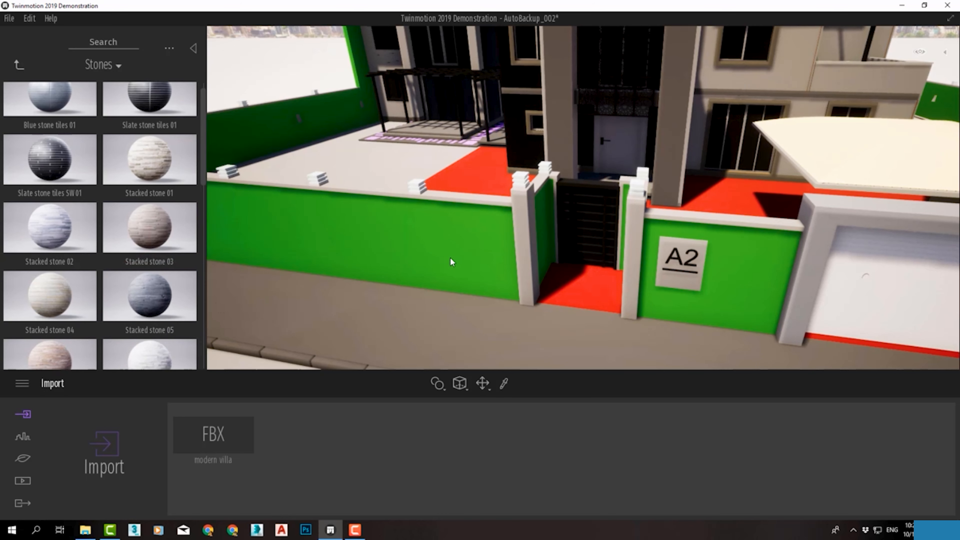
left_click_drag(467, 251, 439, 240)
mouse_move(138, 297)
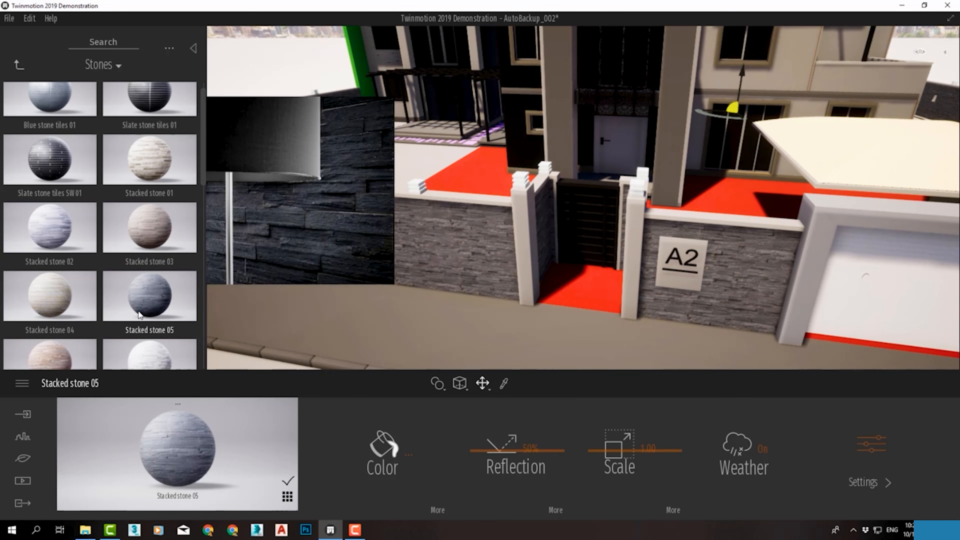
left_click_drag(139, 297, 235, 271)
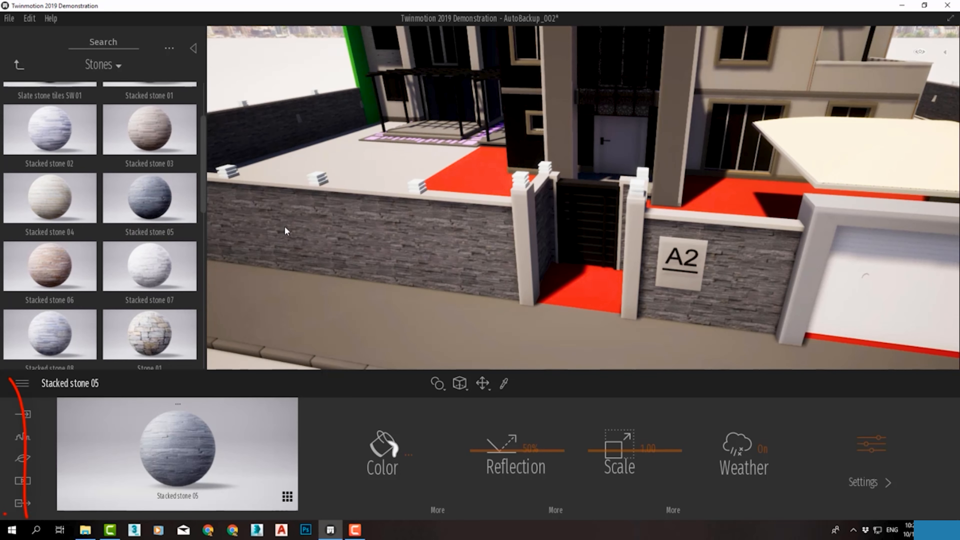
left_click_drag(157, 202, 409, 265)
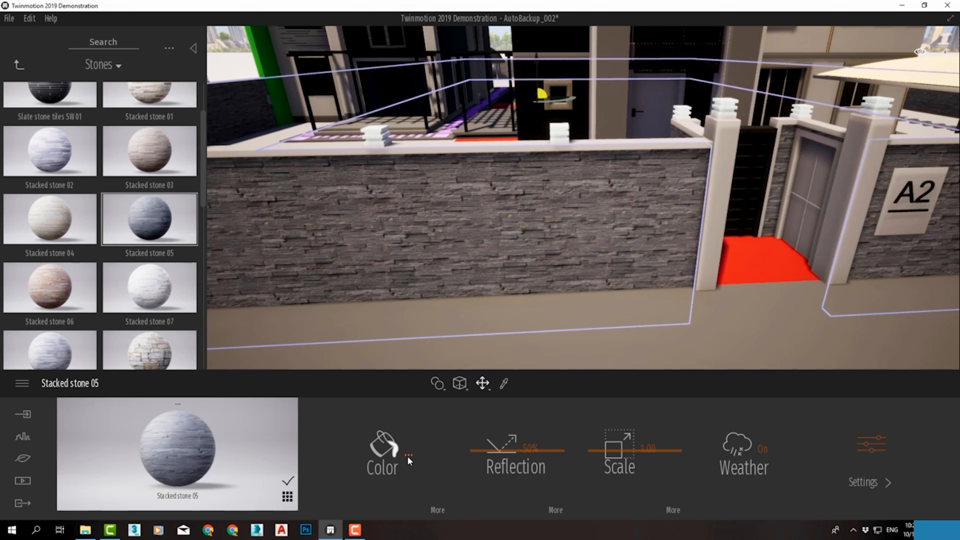
Darken the Stacked stone 05 color to a grey with R 174, G 178 and B 181
left_click(408, 455)
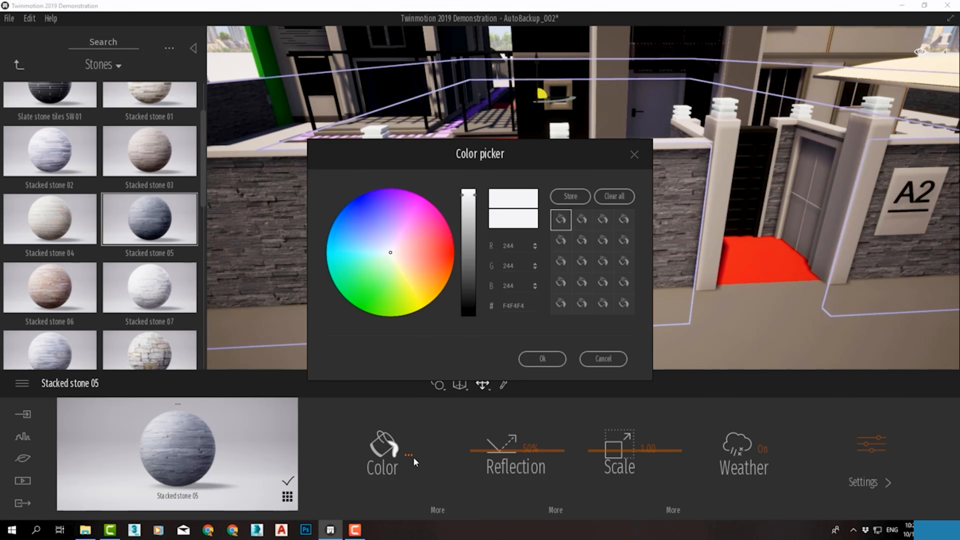
left_click_drag(476, 195, 475, 214)
mouse_move(416, 251)
left_mouse_down()
mouse_move(441, 253)
mouse_move(382, 253)
mouse_move(385, 212)
mouse_move(369, 236)
mouse_move(389, 256)
left_mouse_up()
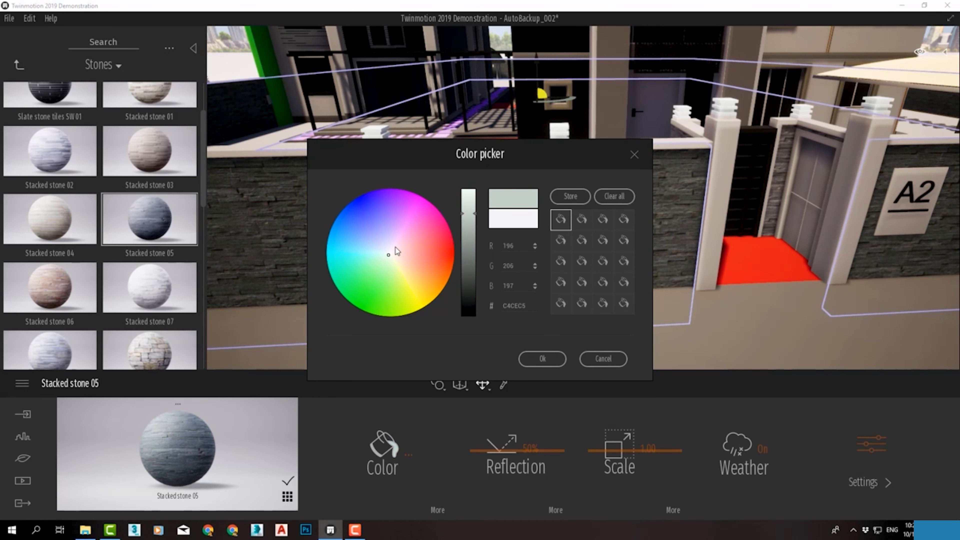
left_click(389, 252)
left_click_drag(468, 214, 469, 226)
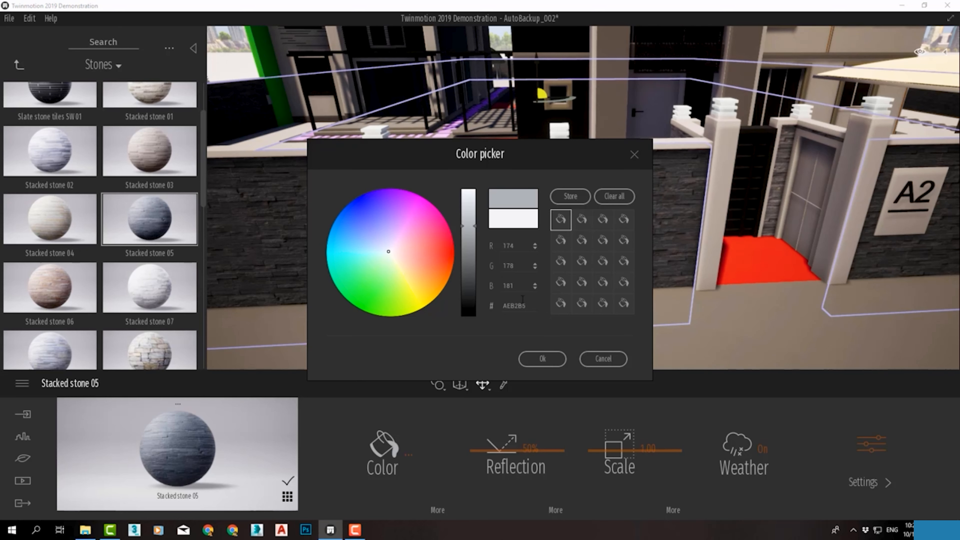
left_click(543, 359)
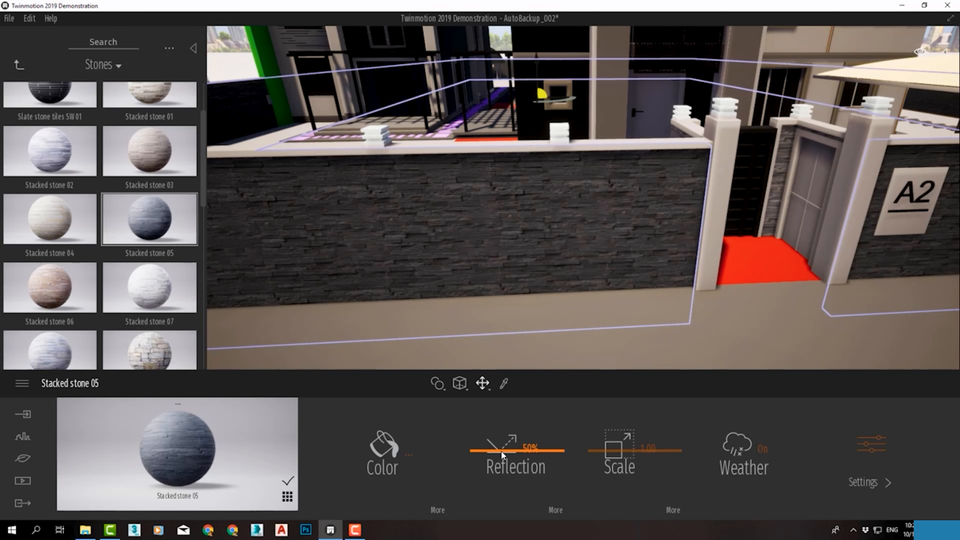
Set the reflection of Stacked stone 05 to 40%
mouse_move(501, 451)
left_mouse_down()
mouse_move(508, 504)
mouse_move(505, 418)
mouse_move(506, 442)
left_mouse_up()
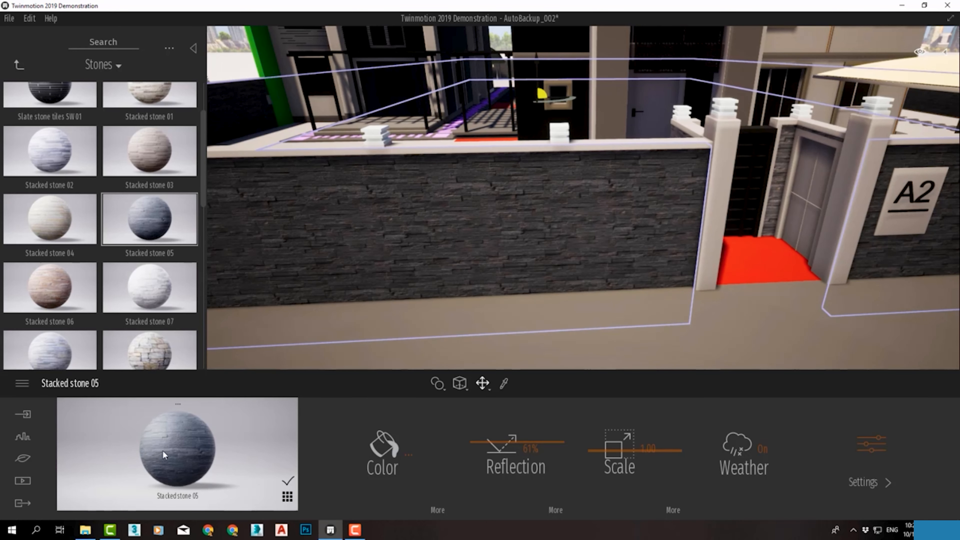
left_click_drag(492, 445, 507, 459)
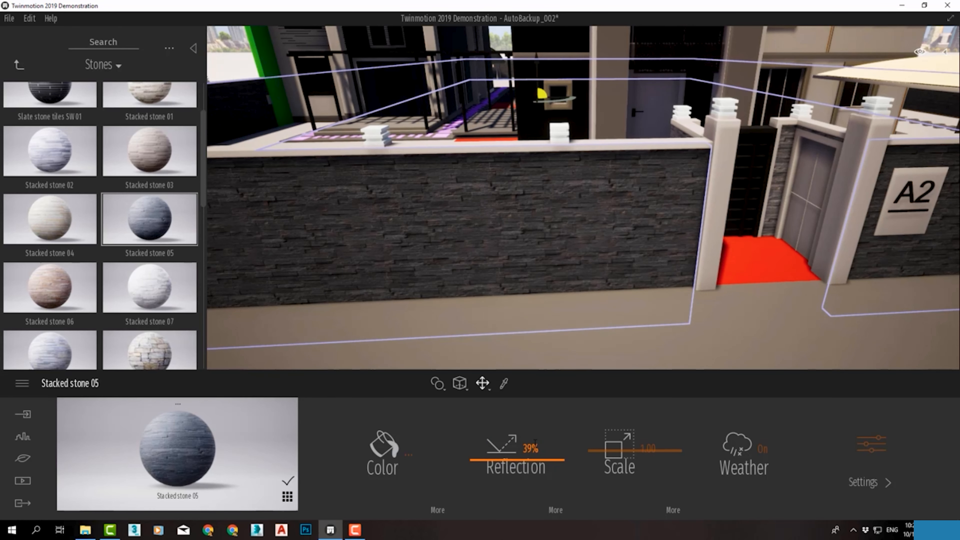
left_click(533, 451)
left_click(531, 450)
double_click(531, 449)
type("40")
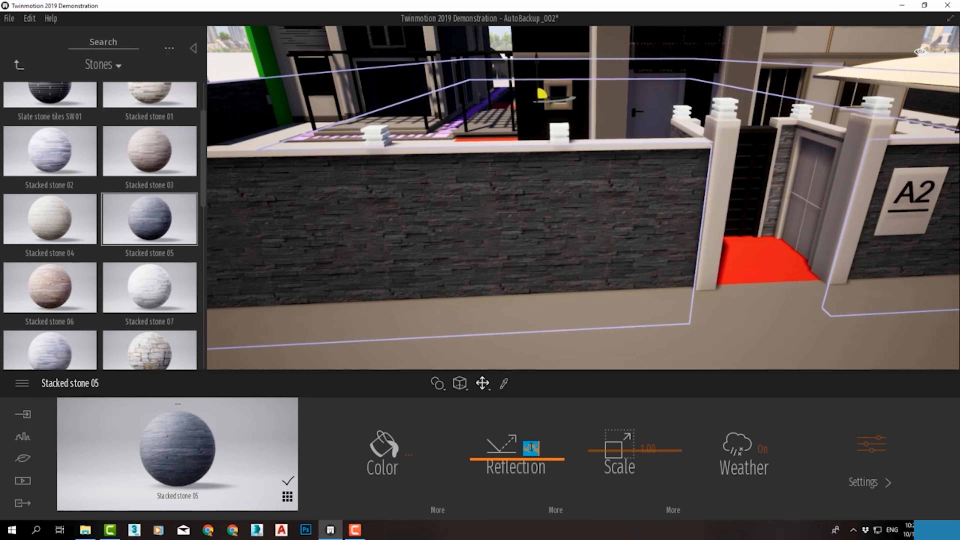
left_click(598, 453)
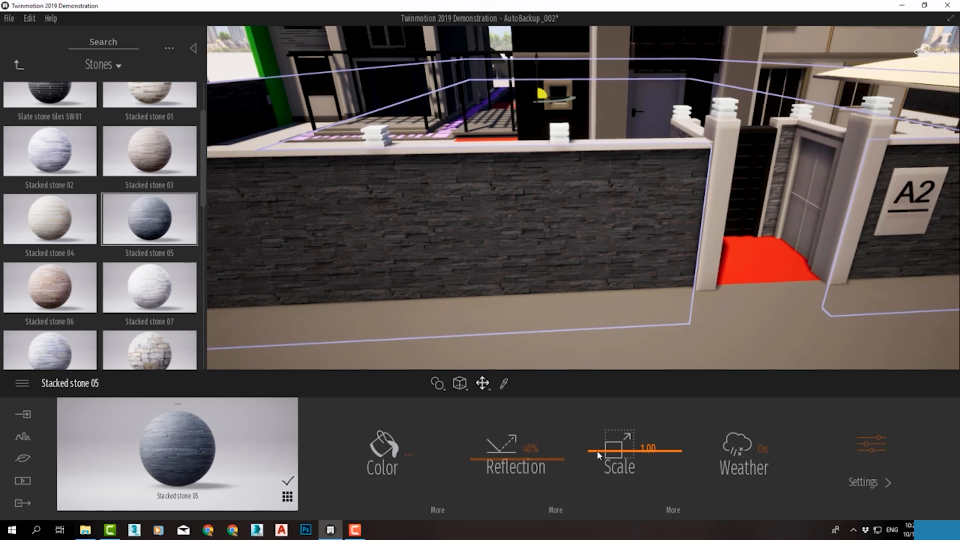
Try a scale of 0.94 for the wall's stone material and return it to 1
mouse_move(597, 452)
left_mouse_down()
mouse_move(600, 472)
mouse_move(605, 439)
mouse_move(581, 459)
mouse_move(611, 453)
left_mouse_up()
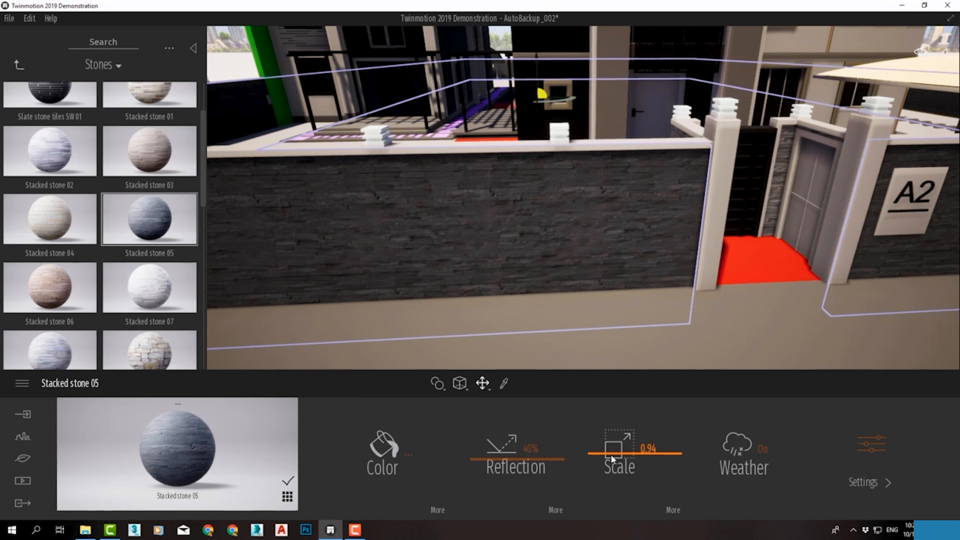
left_click(649, 449)
type("1")
key("Return")
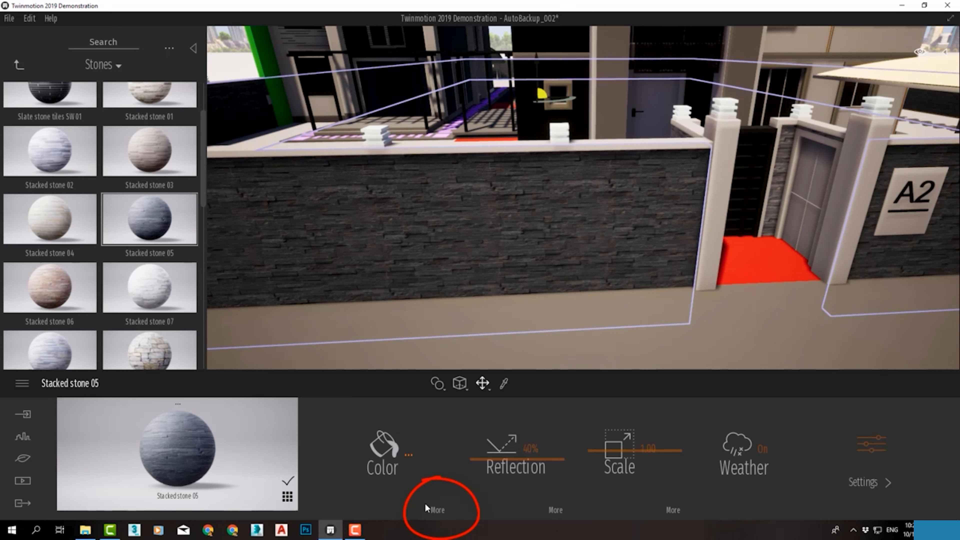
Examine the additional color settings of Stacked stone 05, including the texture file options and luminosity, without replacing the texture
left_click(438, 511)
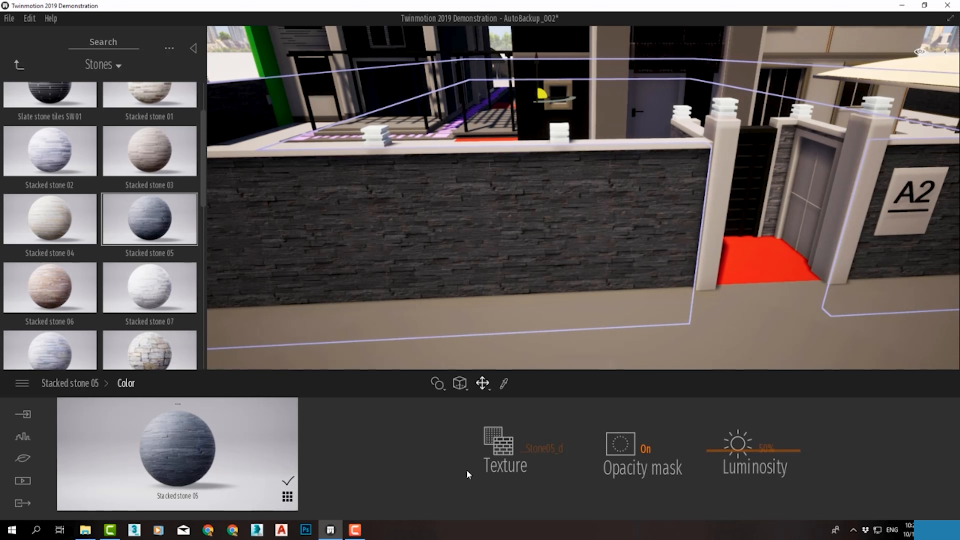
left_click(531, 453)
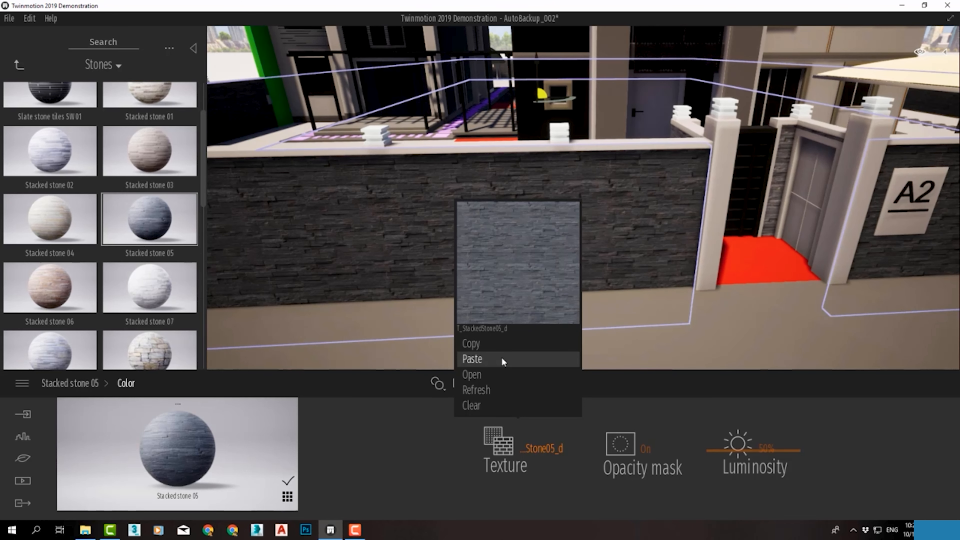
left_click(494, 374)
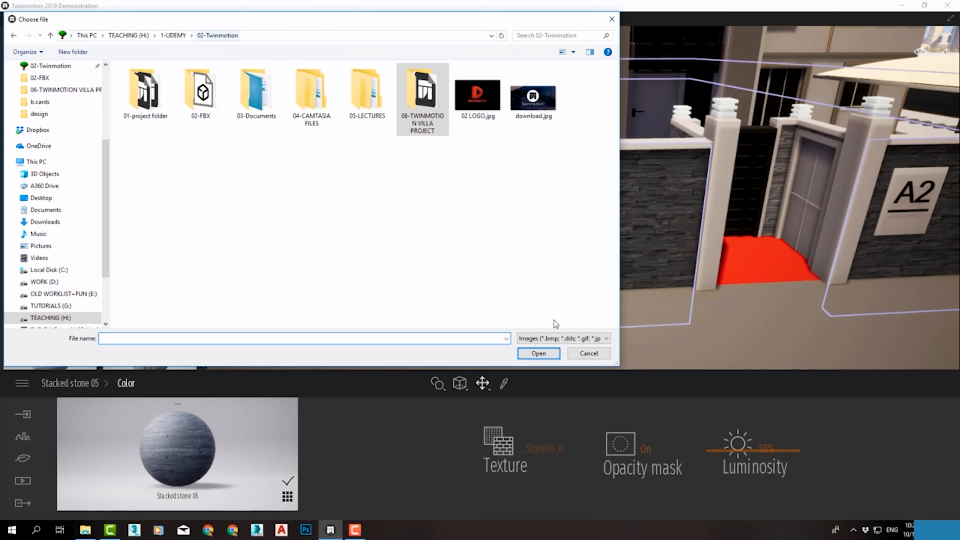
left_click(578, 355)
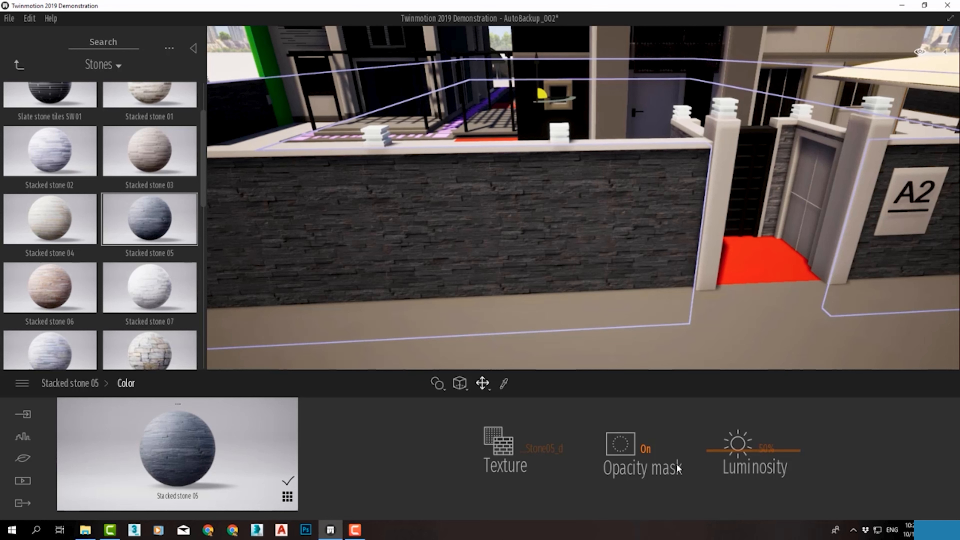
mouse_move(712, 451)
left_mouse_down()
mouse_move(717, 482)
mouse_move(724, 451)
left_mouse_up()
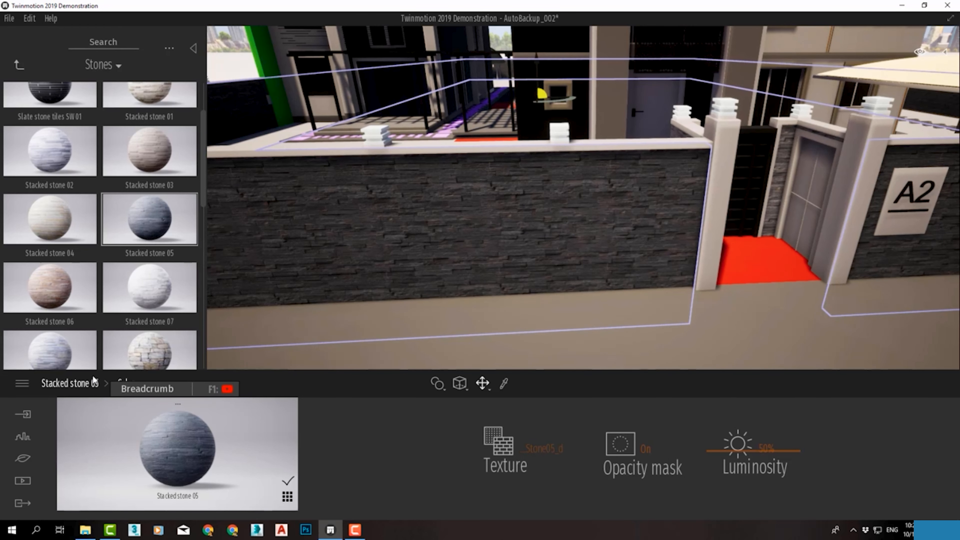
left_click(71, 382)
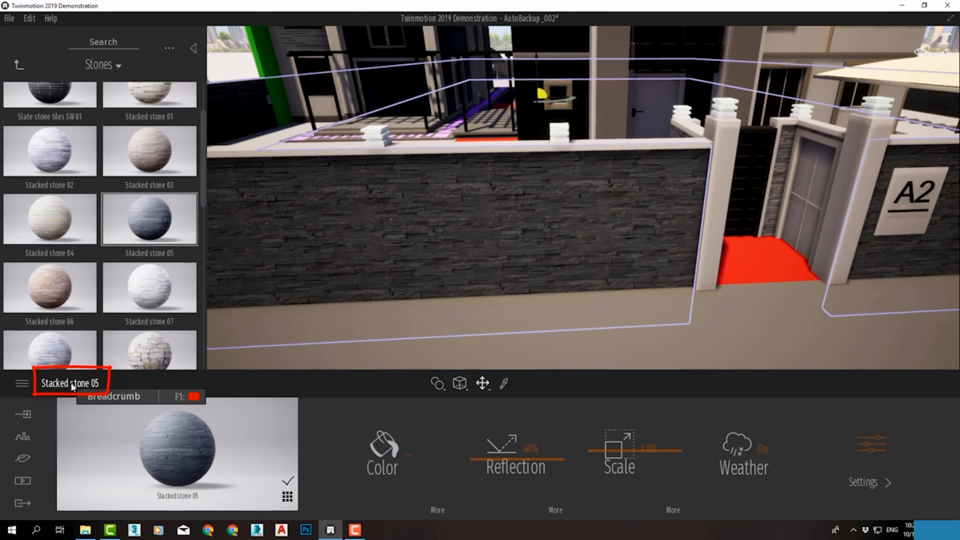
Examine the additional reflection settings of Stacked stone 05 and the file options of its T_Generic_r texture
left_click(556, 511)
right_click(658, 455)
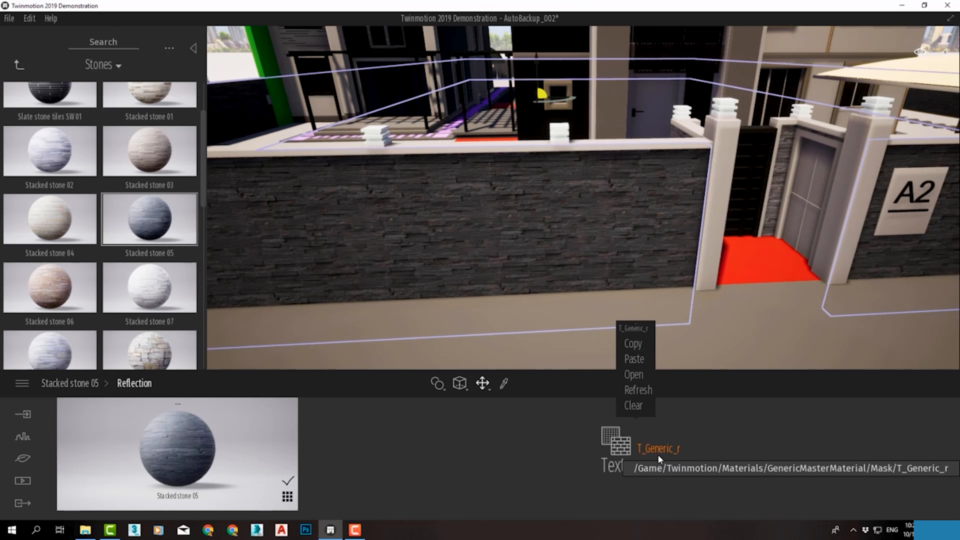
left_click(639, 391)
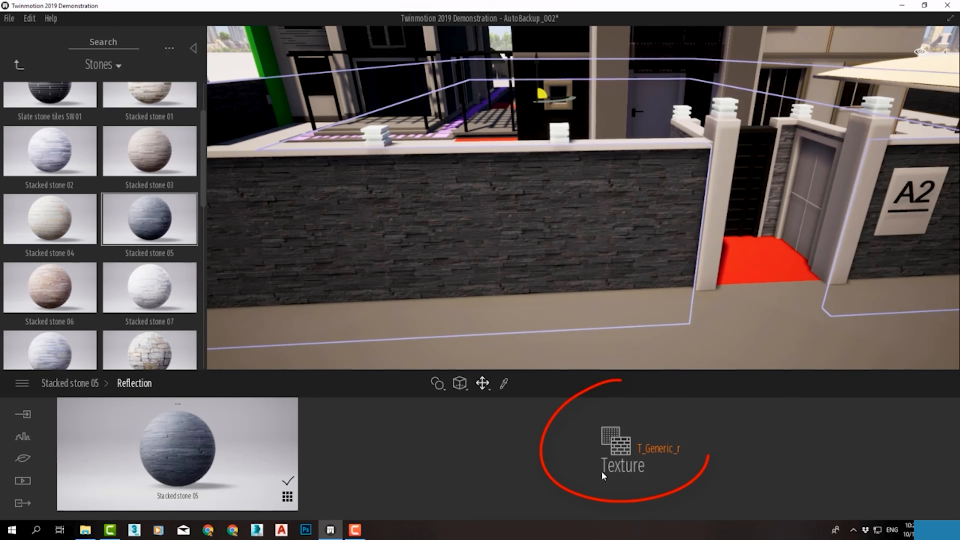
left_click(76, 383)
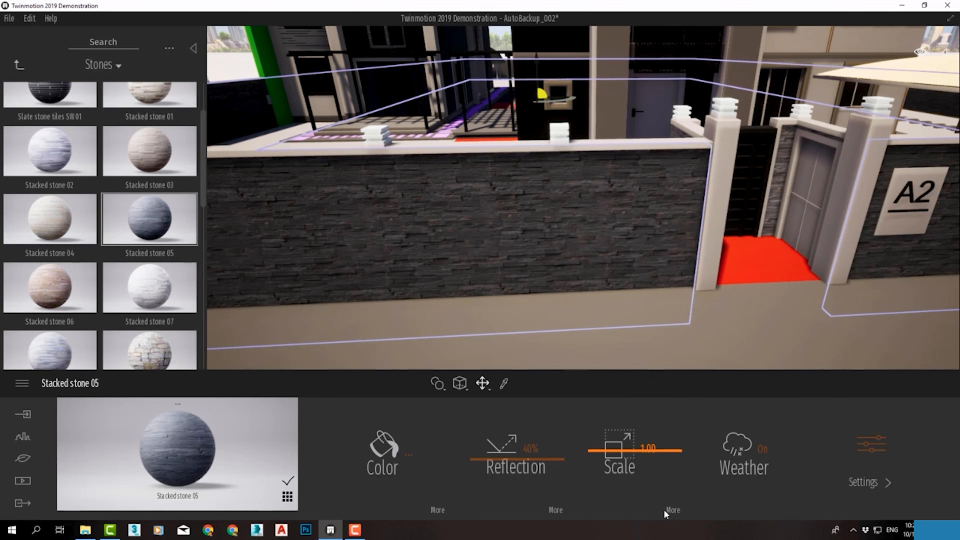
Adjust the stone texture's X and Y offsets and rotation, ending at Move X 0.00, Move Y -0.01 and rotation 0°
left_click(672, 512)
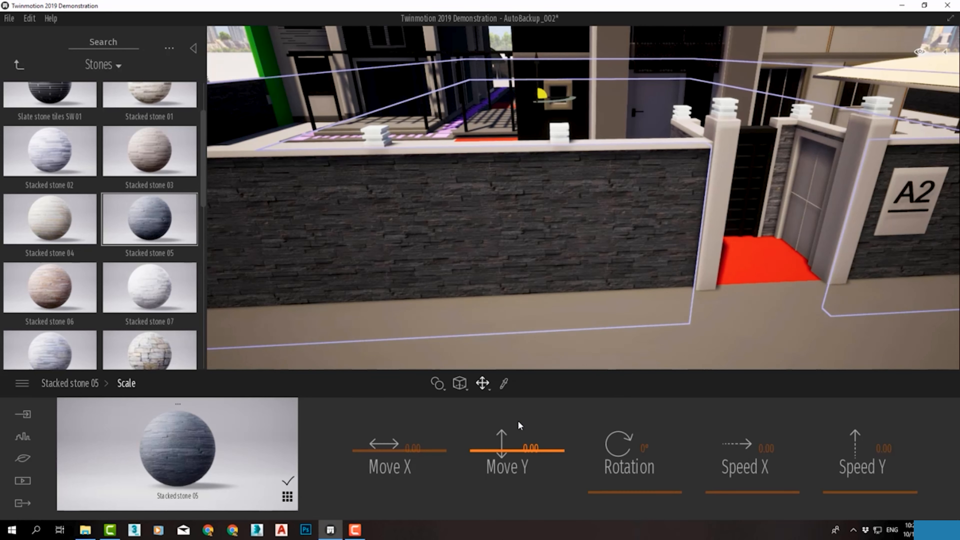
left_click_drag(390, 452, 389, 448)
mouse_move(476, 451)
left_mouse_down()
mouse_move(475, 440)
mouse_move(475, 451)
left_mouse_up()
mouse_move(606, 491)
left_mouse_down()
mouse_move(590, 469)
mouse_move(600, 455)
mouse_move(603, 490)
left_mouse_up()
Try animating the stone texture with Speed X, including 0.57, and Speed Y, and return both speeds to 0.00
left_click_drag(718, 498, 709, 483)
mouse_move(907, 492)
left_mouse_down()
mouse_move(900, 480)
mouse_move(900, 493)
left_mouse_up()
left_click_drag(771, 487, 773, 485)
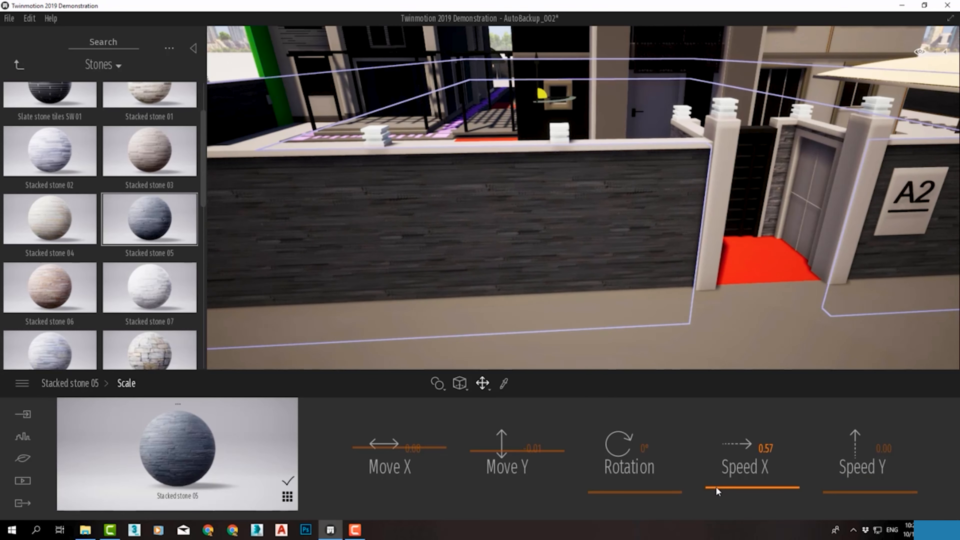
left_click_drag(716, 487, 714, 492)
left_click_drag(826, 492, 837, 494)
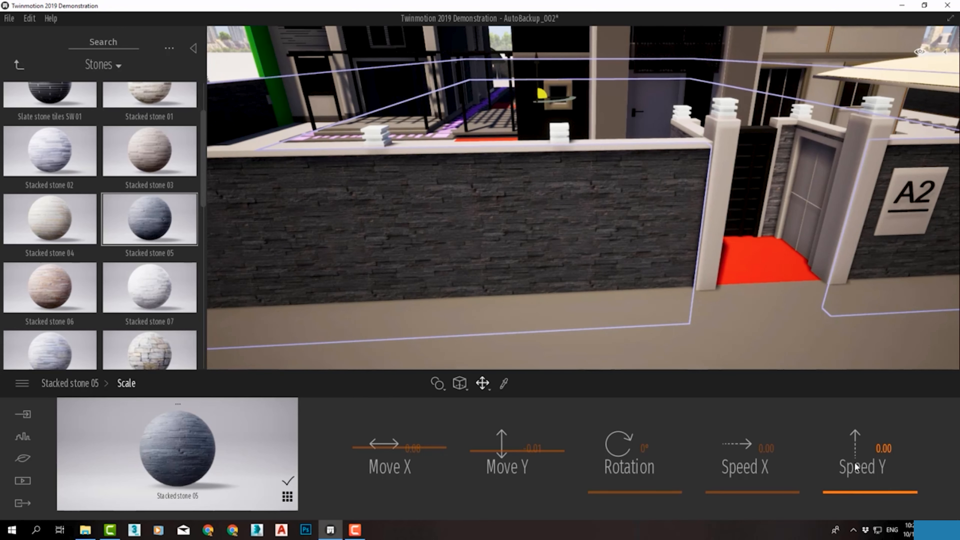
left_click(65, 386)
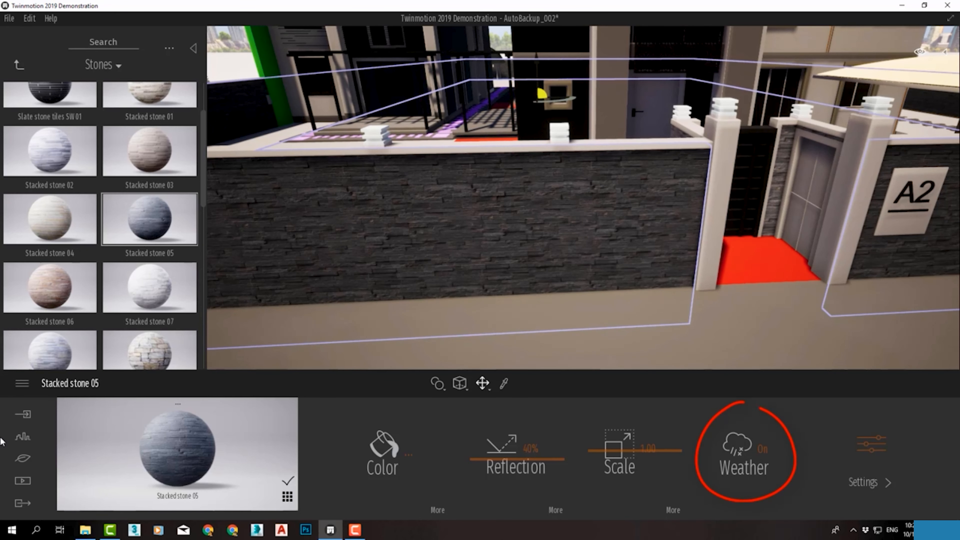
Look through the Nature and Urban sections, return the asset library to its root and show the imported models
left_click(22, 458)
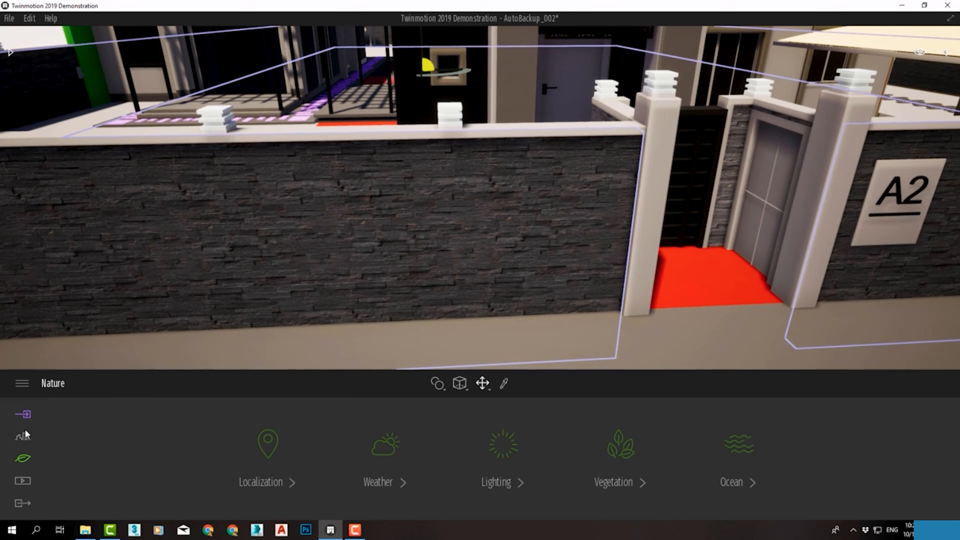
left_click(23, 436)
left_click(11, 53)
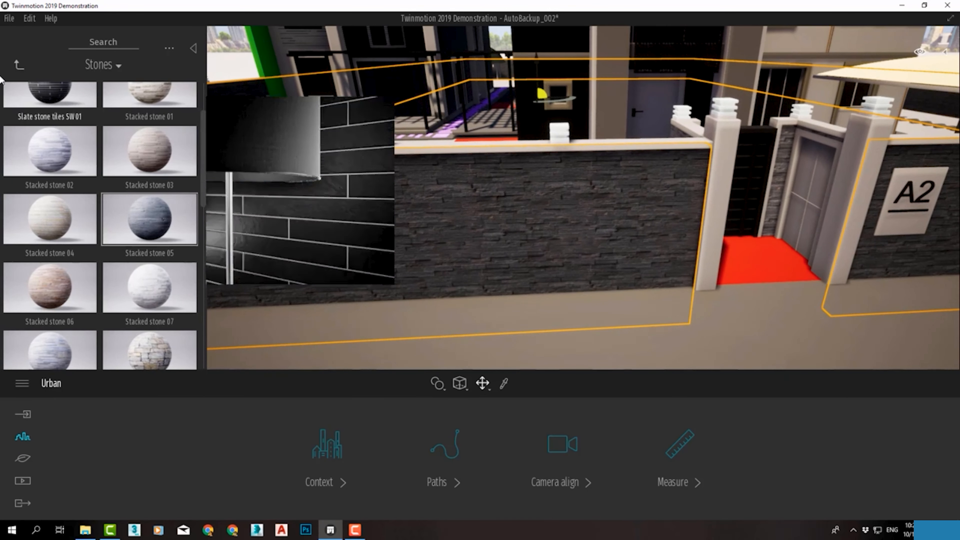
left_click(18, 65)
left_click(18, 65)
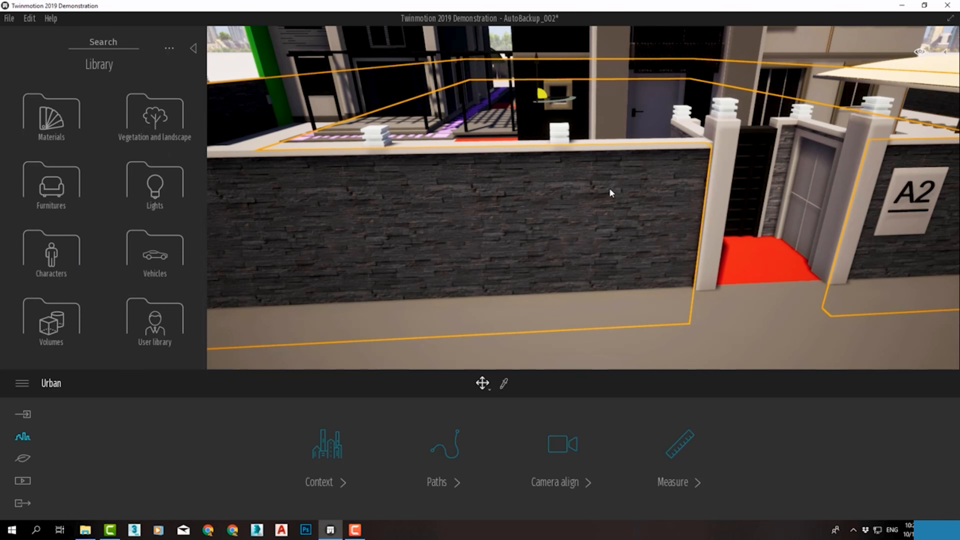
left_click(23, 414)
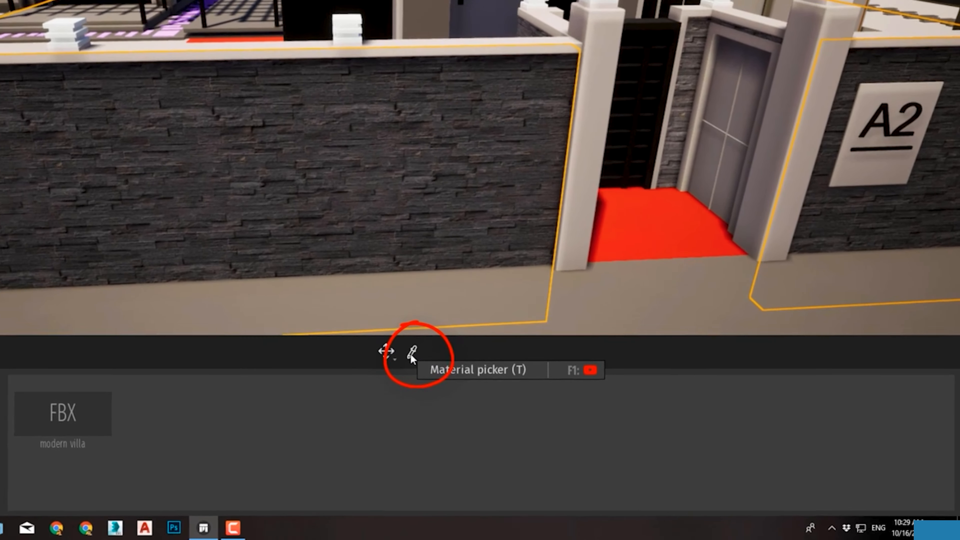
Pick the boundary wall's stone with the Material picker to reopen its properties, keeping Weather On
left_click(503, 383)
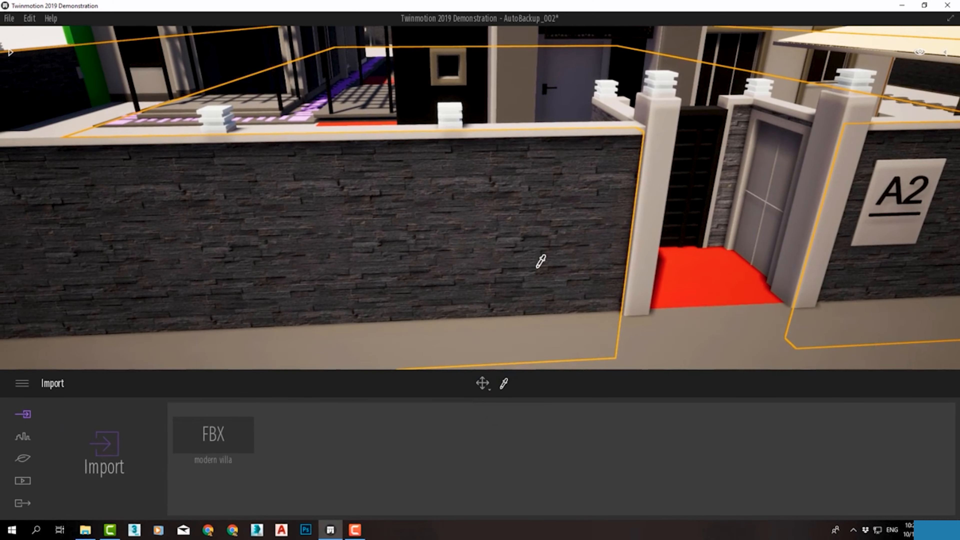
left_click(490, 186)
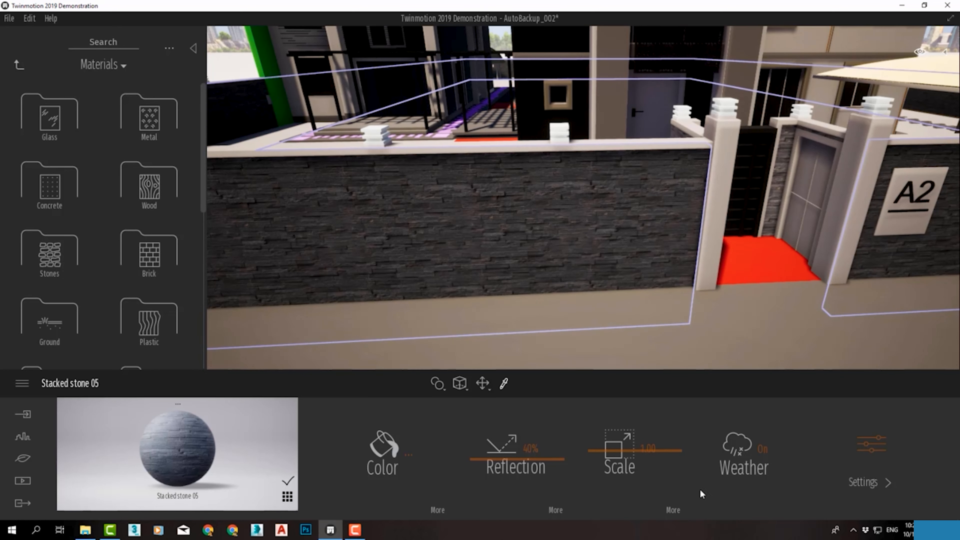
left_click(760, 452)
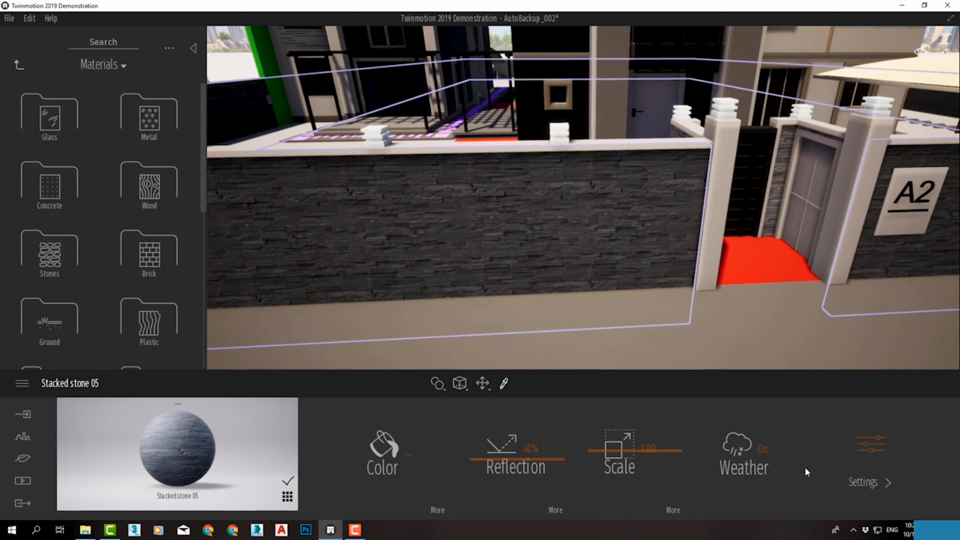
Set the stone's Metallicness to 18%, testing Bump at 0% and Glow at 77% and restoring them to 100% and 0%
left_click(870, 445)
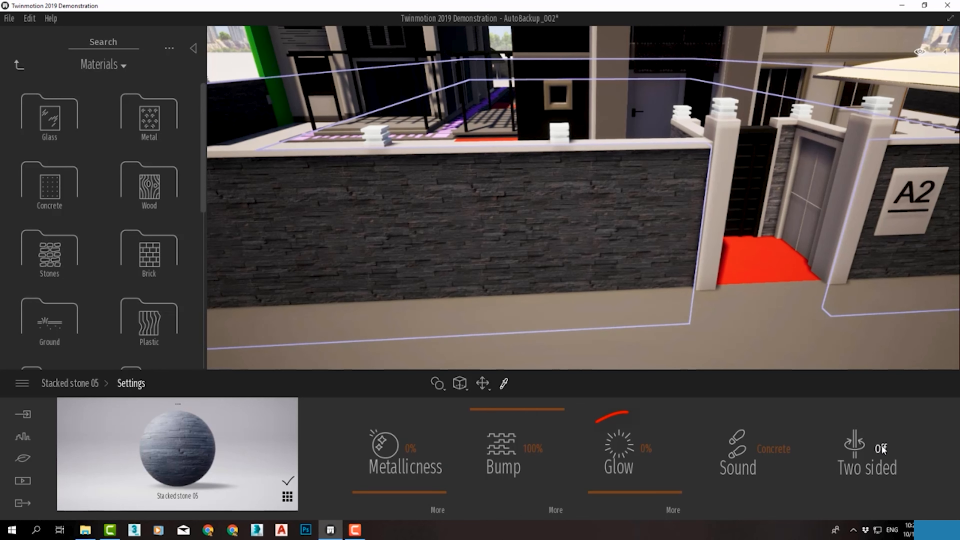
left_click_drag(377, 494, 385, 473)
left_click_drag(501, 406, 501, 491)
scroll(469, 215, "up", 3)
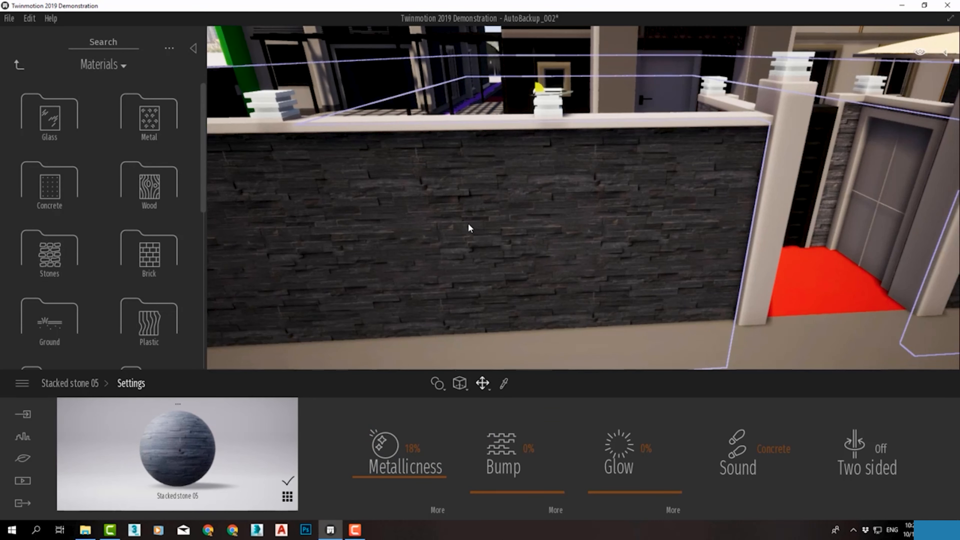
left_click_drag(481, 492, 481, 409)
mouse_move(604, 494)
left_mouse_down()
mouse_move(604, 450)
mouse_move(604, 492)
left_mouse_up()
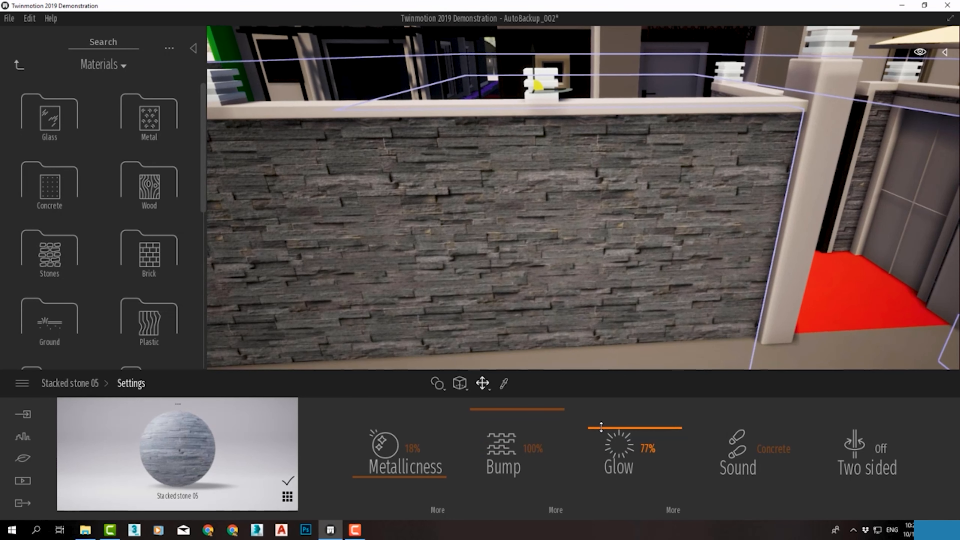
Set the stone's Sound to Carpet after trying Grass and Gravel, check the Two sided option leaving it Off, and return to the main properties
left_click(762, 462)
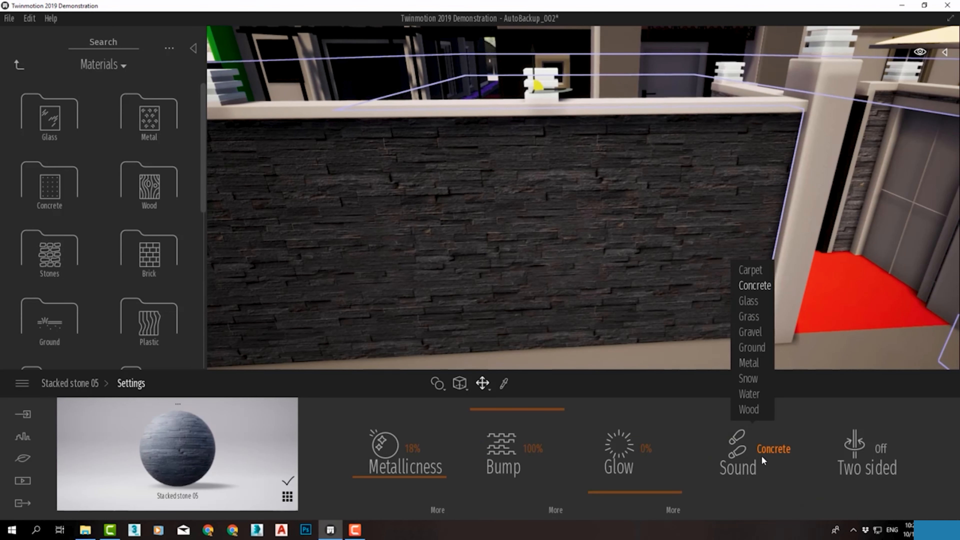
left_click(752, 320)
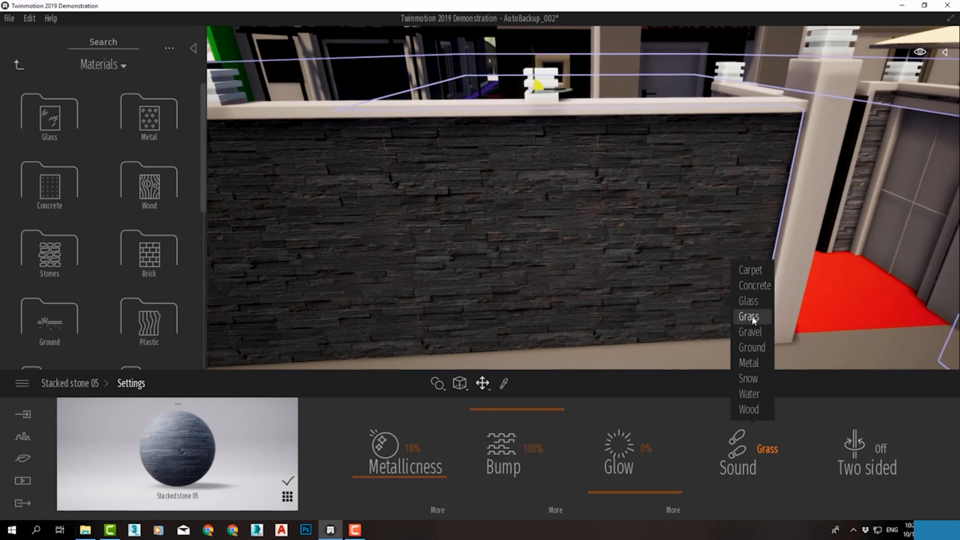
left_click(750, 333)
left_click(757, 270)
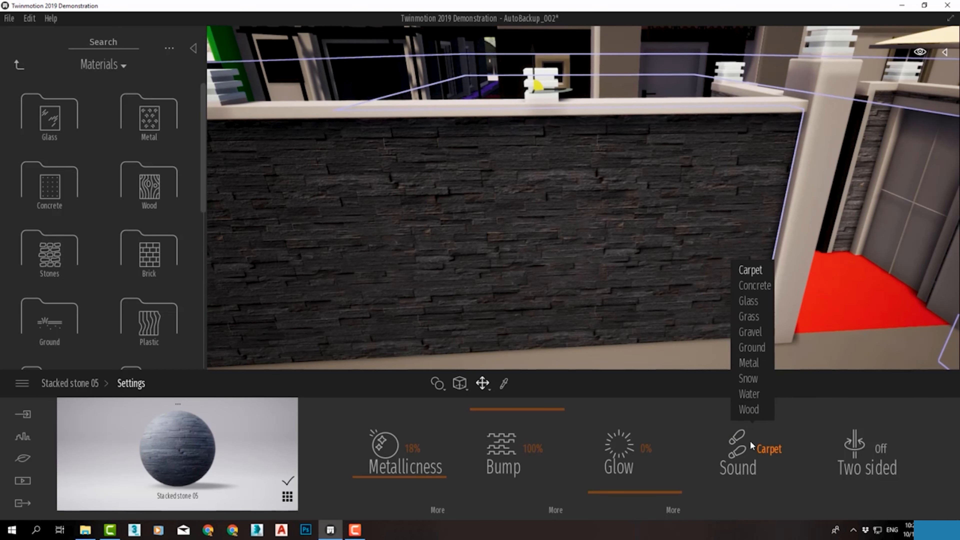
left_click(767, 450)
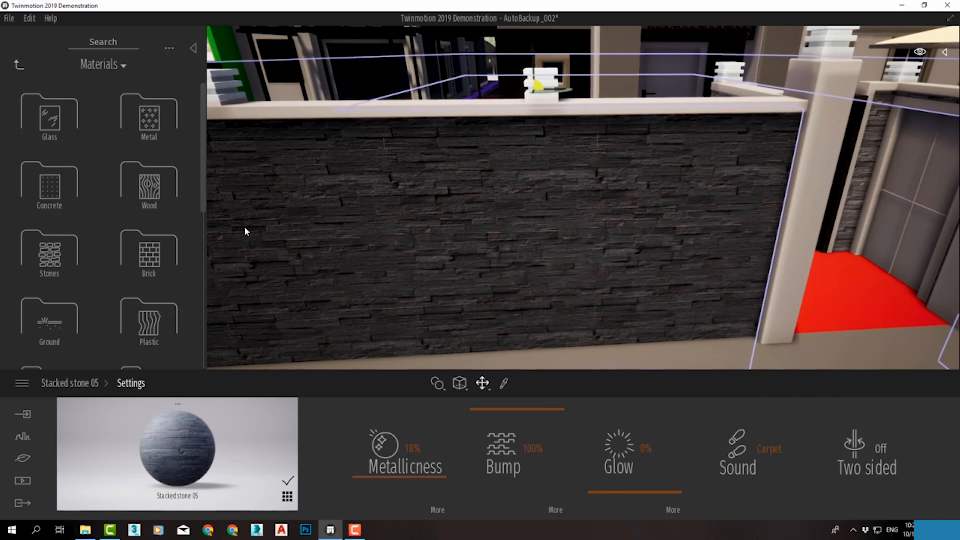
left_click(758, 444)
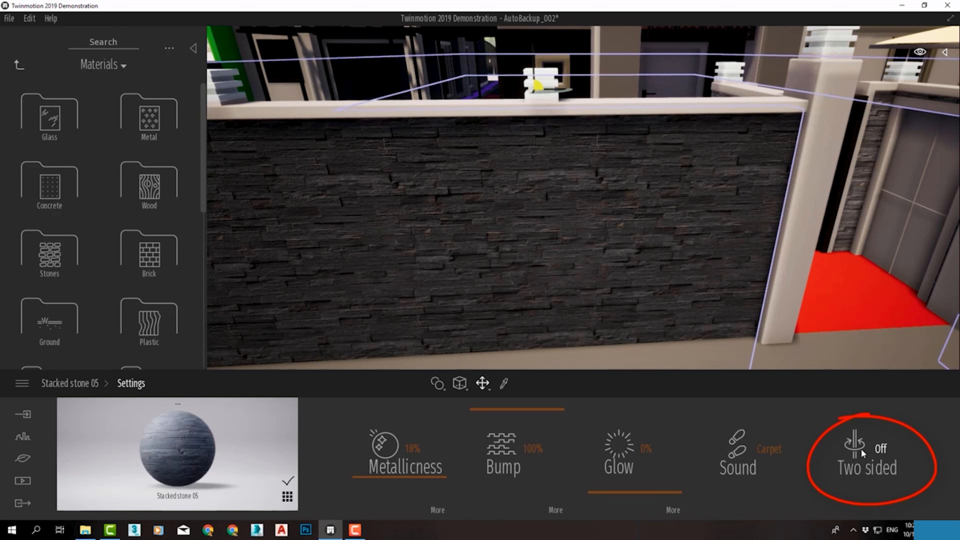
left_click(869, 452)
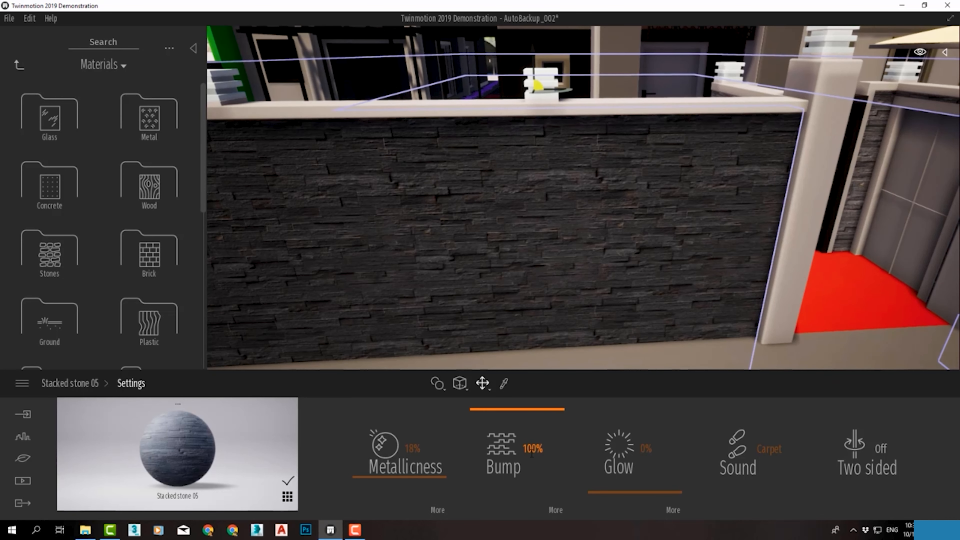
left_click(71, 383)
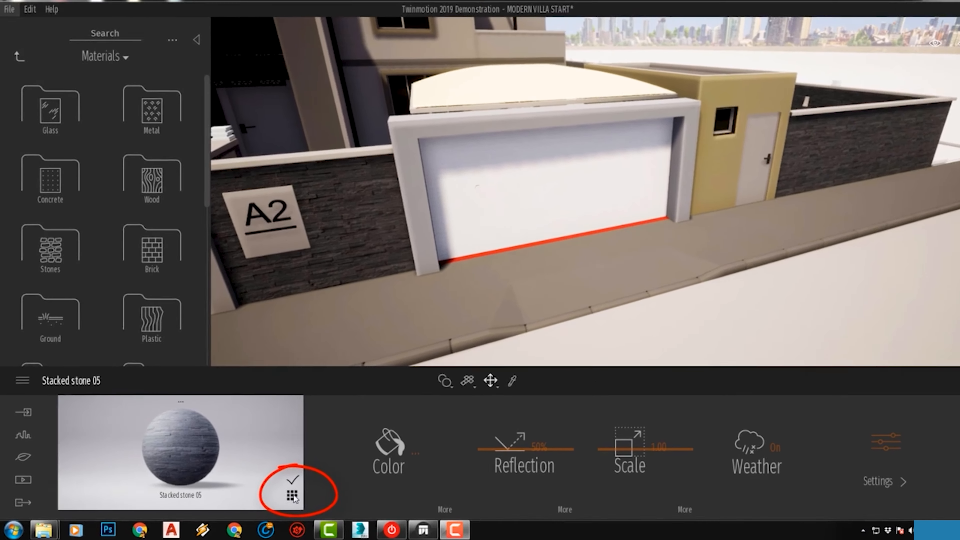
Display the list of all materials in the scene and browse through it
left_click(292, 496)
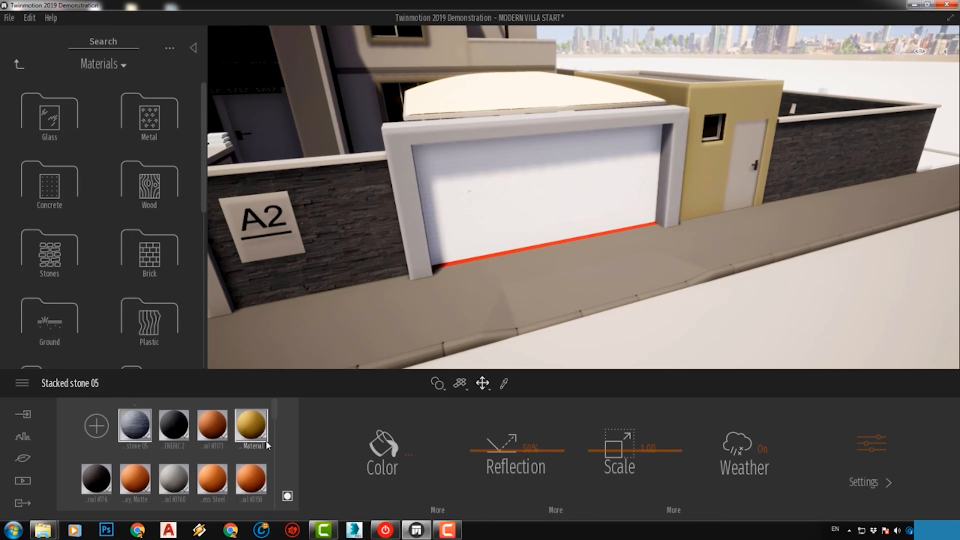
scroll(274, 414, "down", 3)
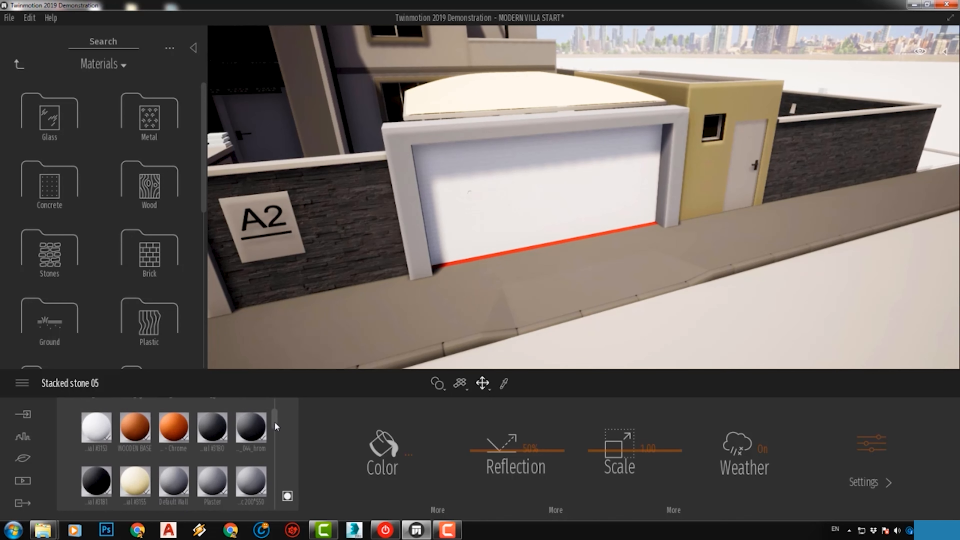
scroll(274, 413, "up", 2)
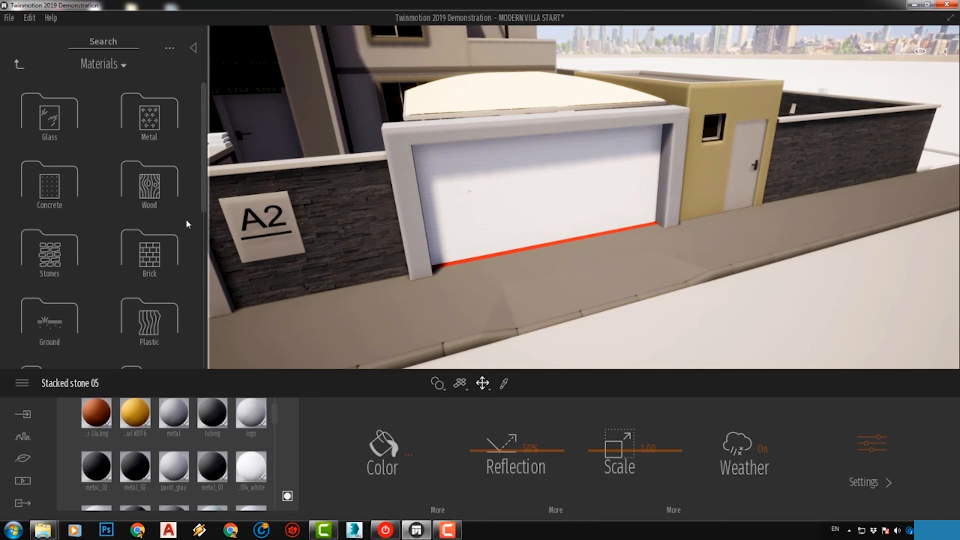
Apply Clean brick 01 from the Brick library to the garage gate's frame
left_click(149, 254)
mouse_move(148, 254)
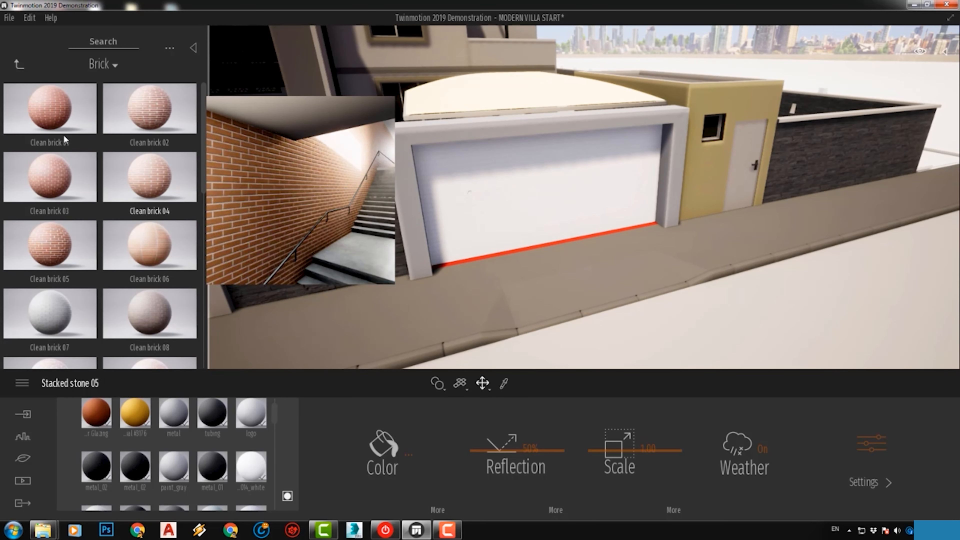
left_click_drag(43, 111, 409, 200)
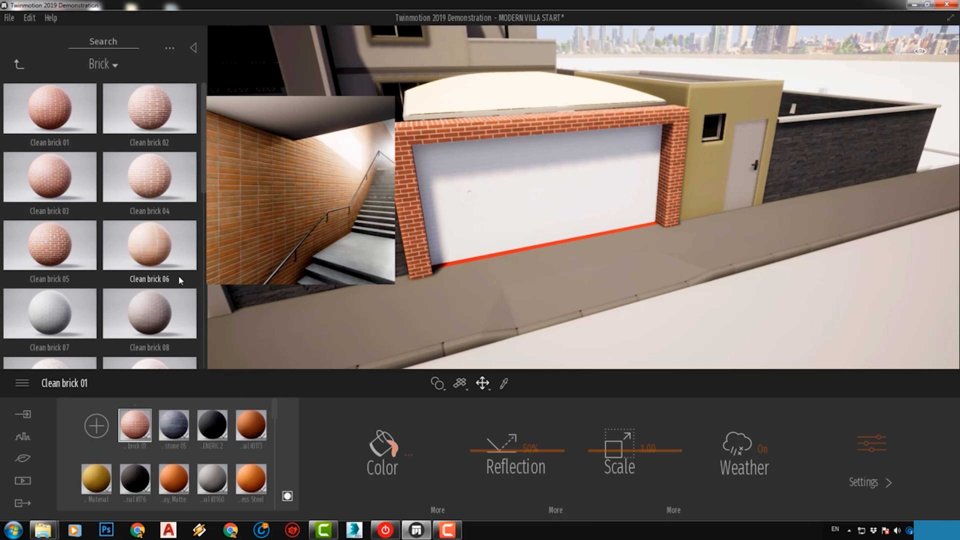
Apply Painted brick 01 from the Brick library to the garage gate's frame
mouse_move(163, 295)
left_click_drag(203, 166, 204, 223)
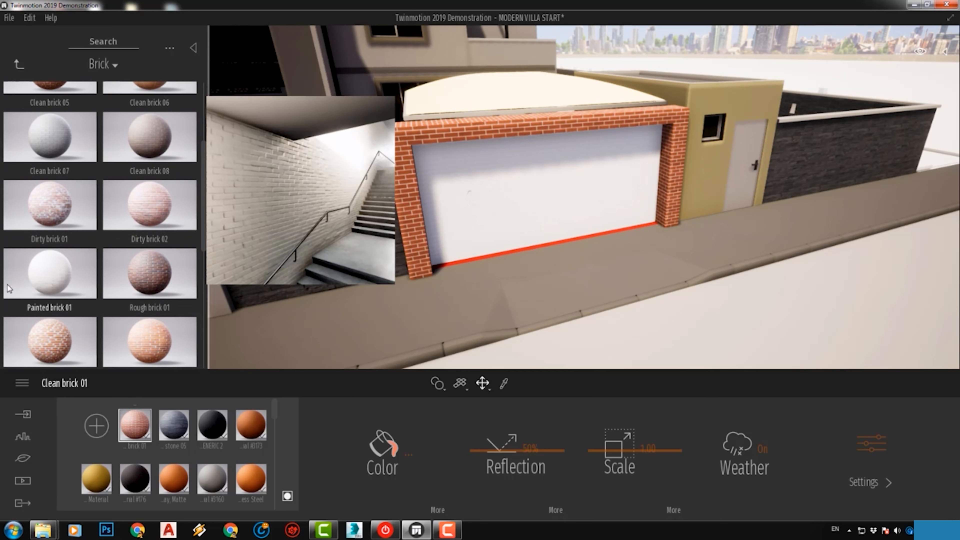
left_click_drag(87, 284, 410, 216)
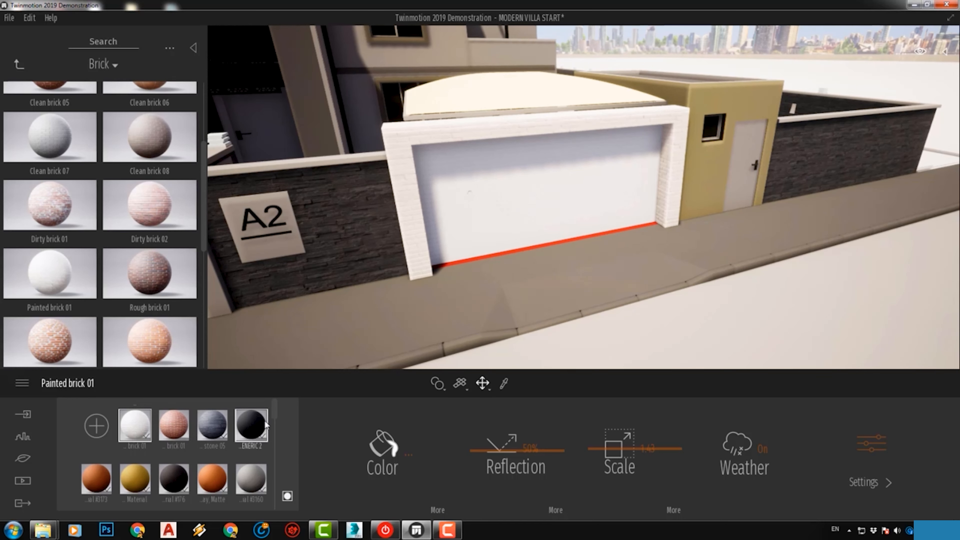
Duplicate Stacked stone 05 in the scene's material list and open the copy's management options
right_click(221, 429)
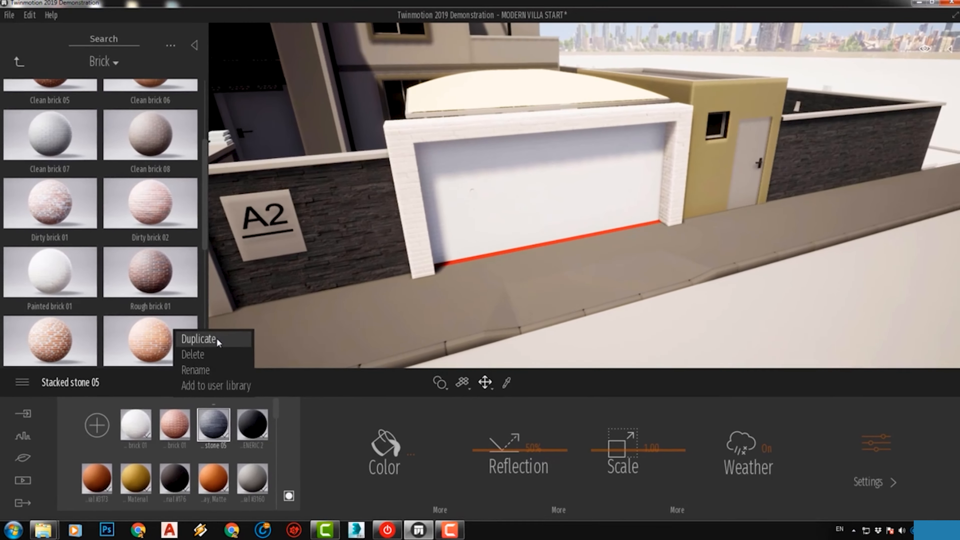
left_click(342, 220)
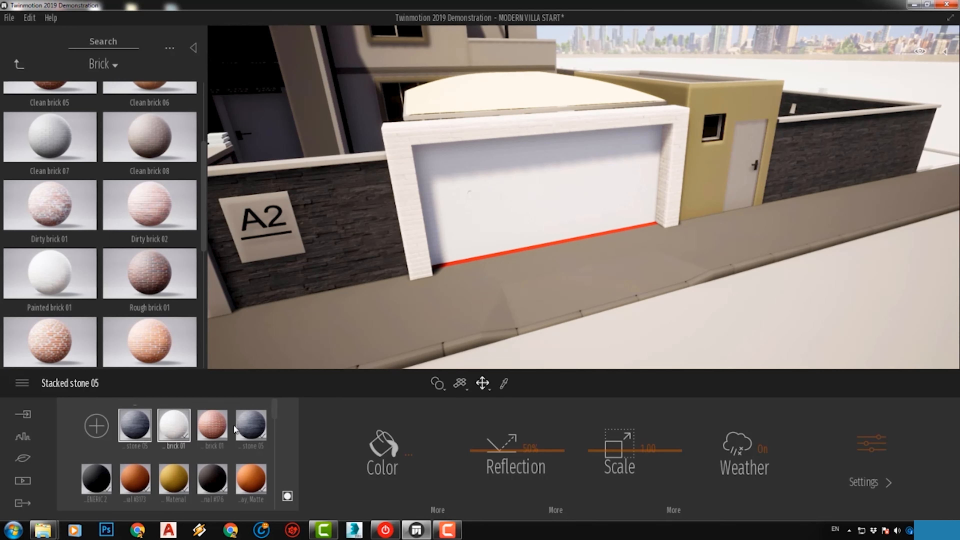
left_click(252, 427)
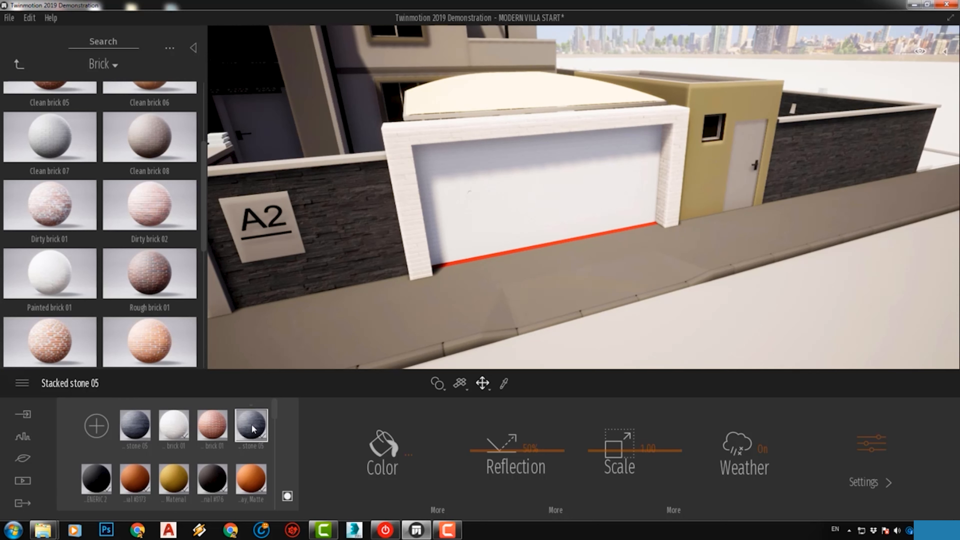
right_click(133, 431)
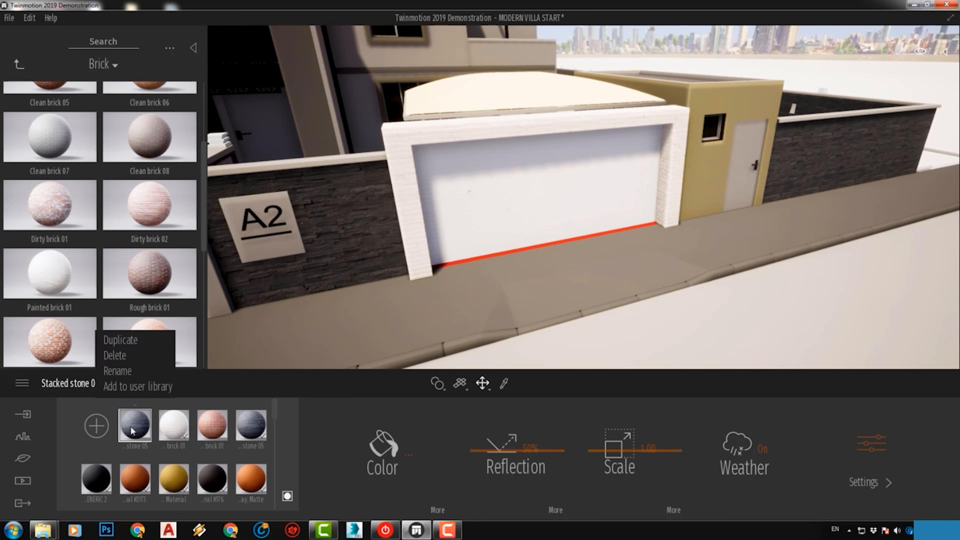
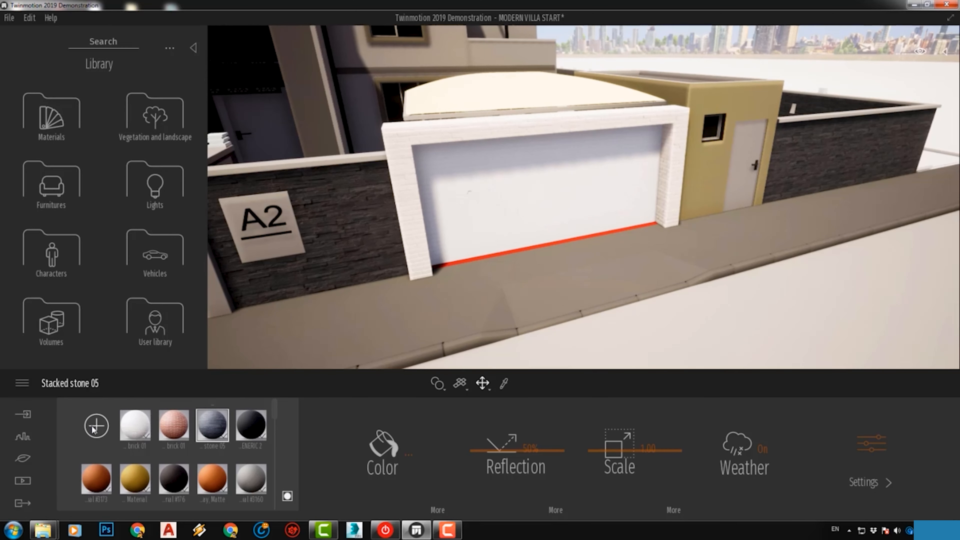
Create a new material in the scene's material list and rename it logo
left_click(140, 366)
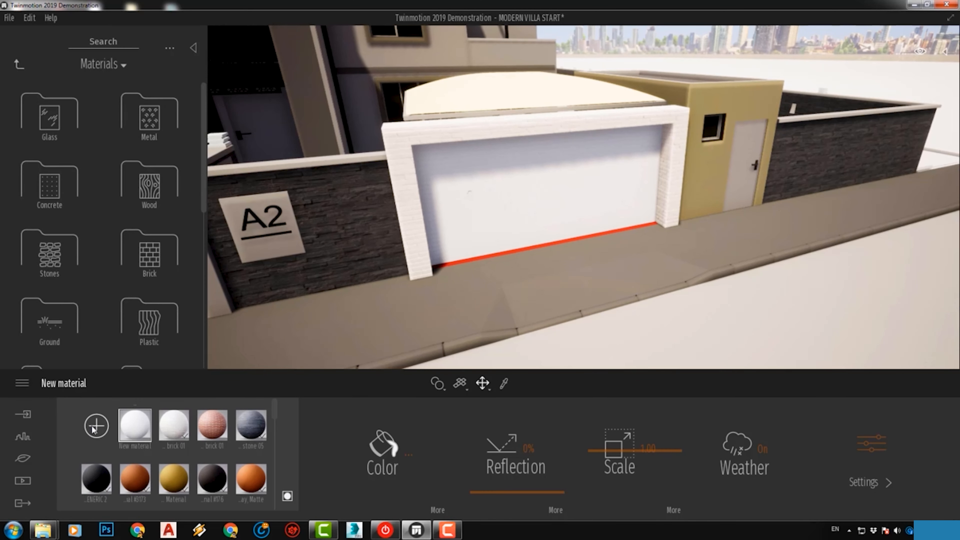
left_click(130, 446)
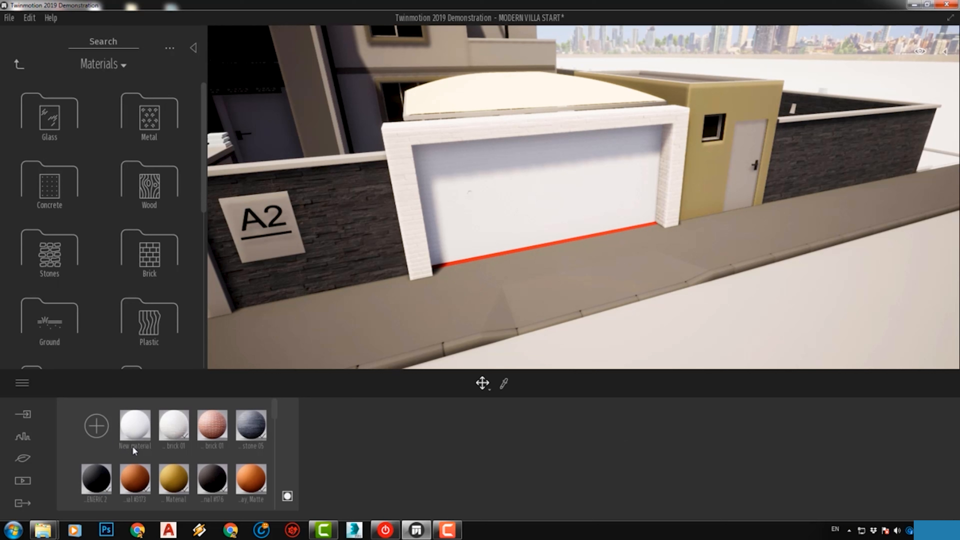
left_click(135, 446)
right_click(138, 430)
left_click(114, 366)
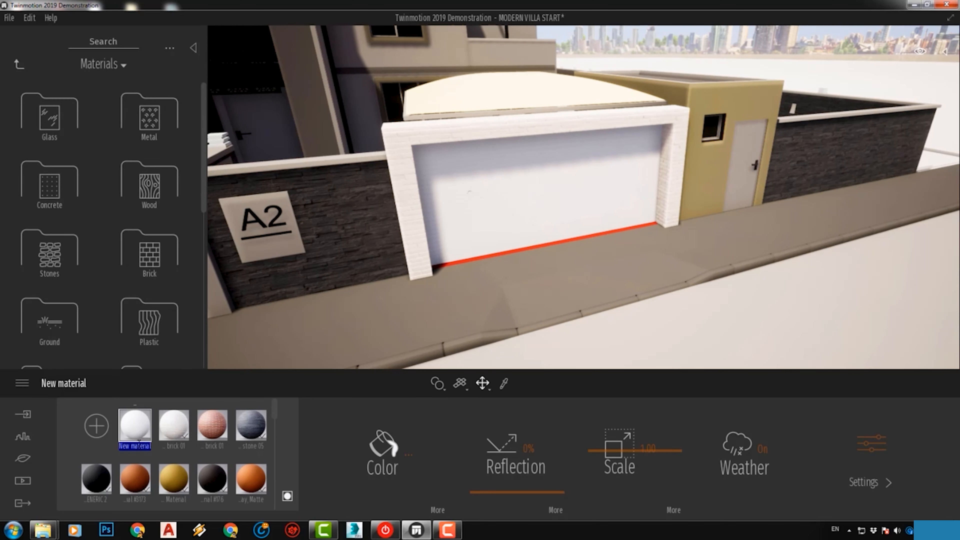
type("logo")
key("Return")
Open the image file browser for the logo material's color texture, leaving its base color as it is
left_click(408, 457)
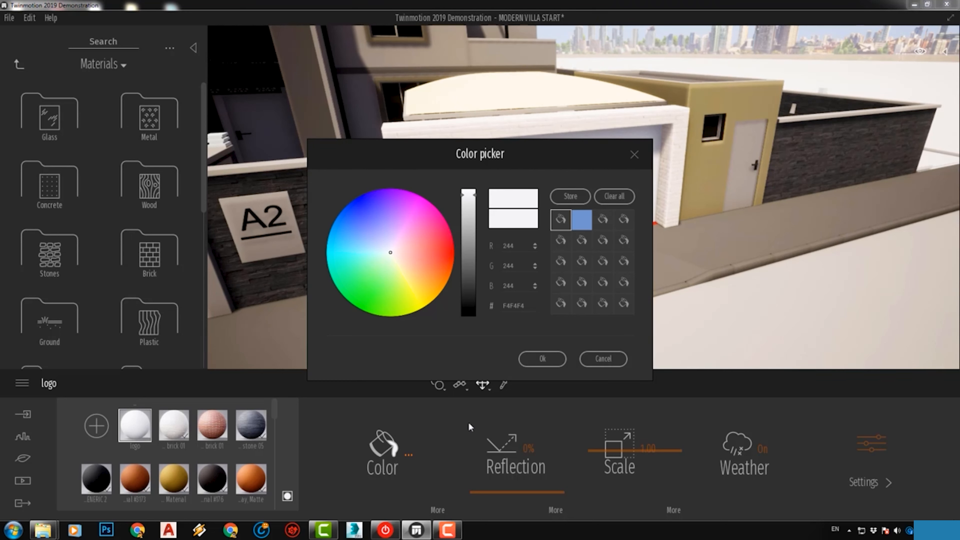
left_click(604, 360)
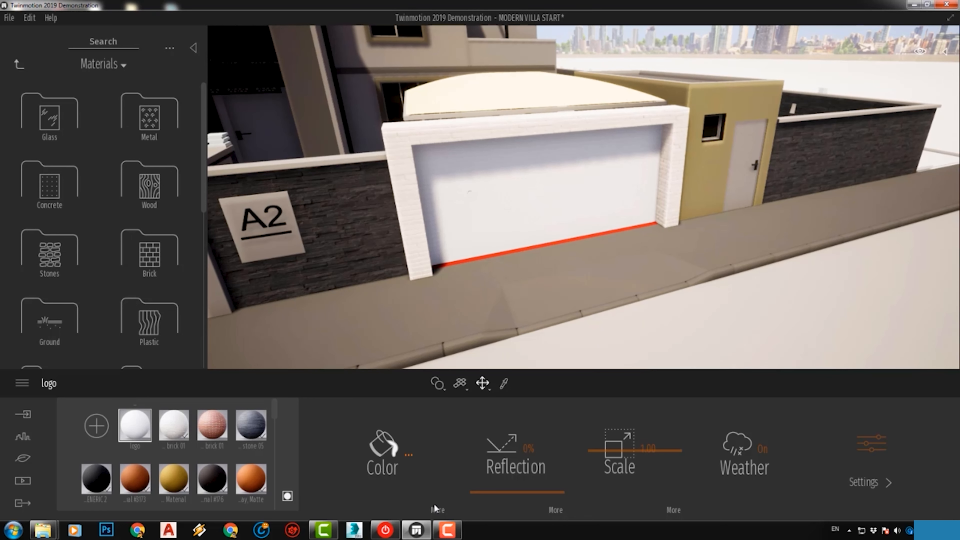
left_click(436, 510)
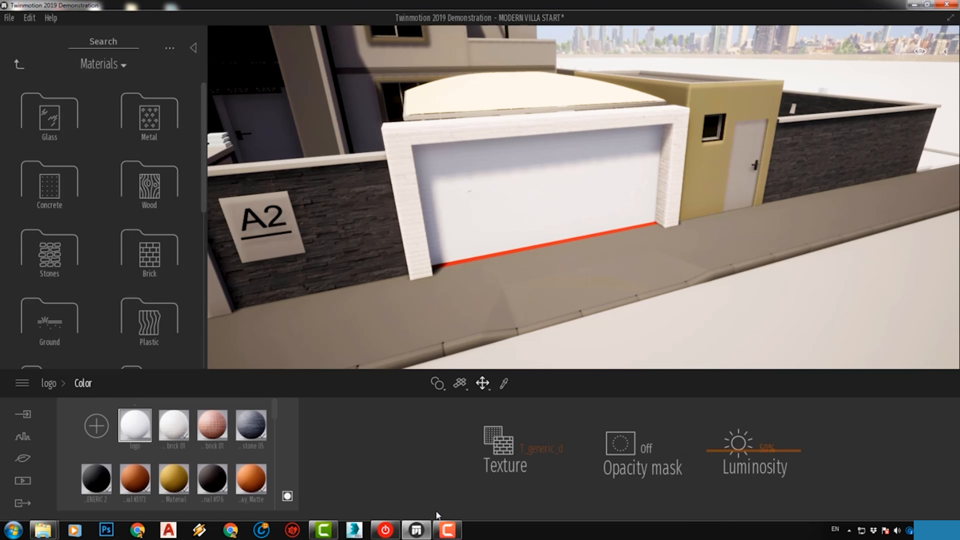
right_click(525, 444)
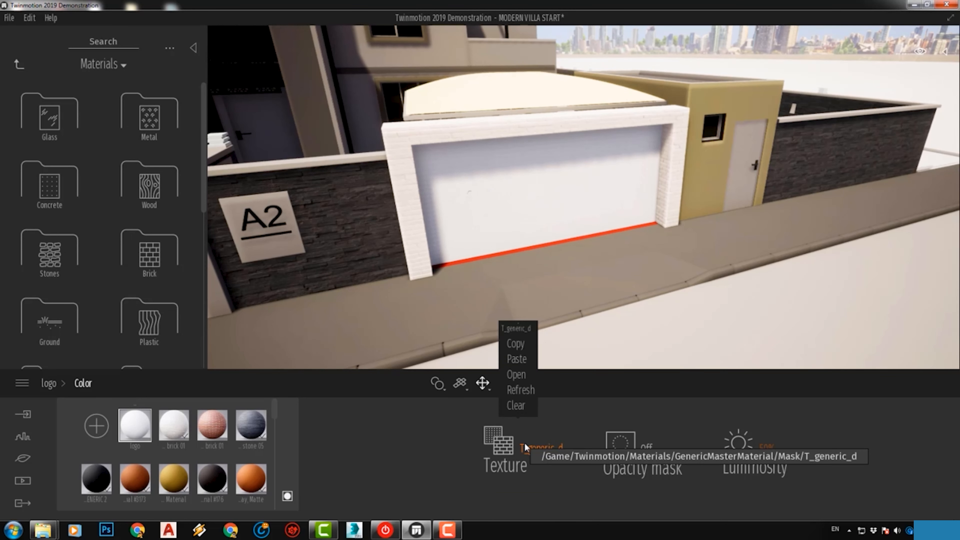
left_click(520, 373)
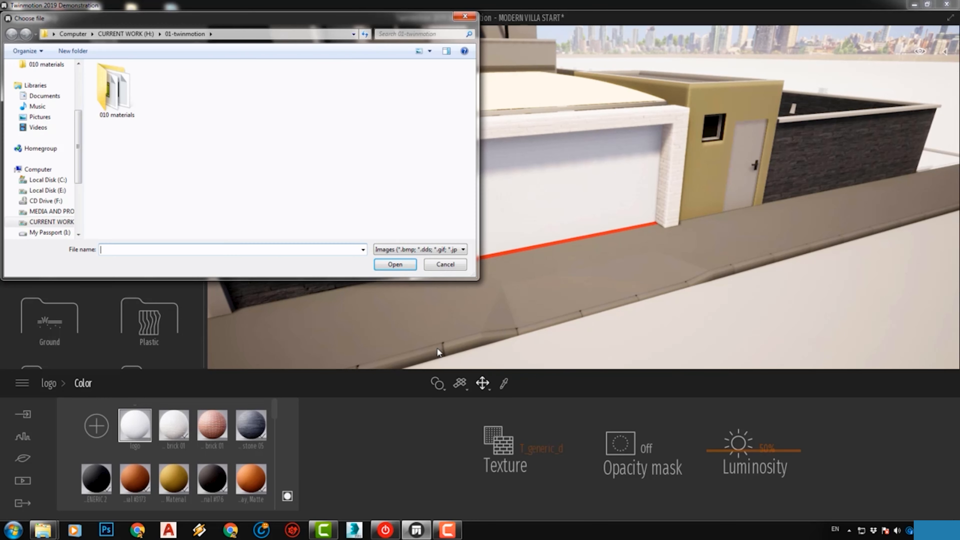
Load 02 LOGO.jpg from the 06-TWINMOTION VILLA PROJECT folder inside 02-Twinmotion as the logo material's color texture
scroll(49, 171, "up", 4)
left_click(49, 131)
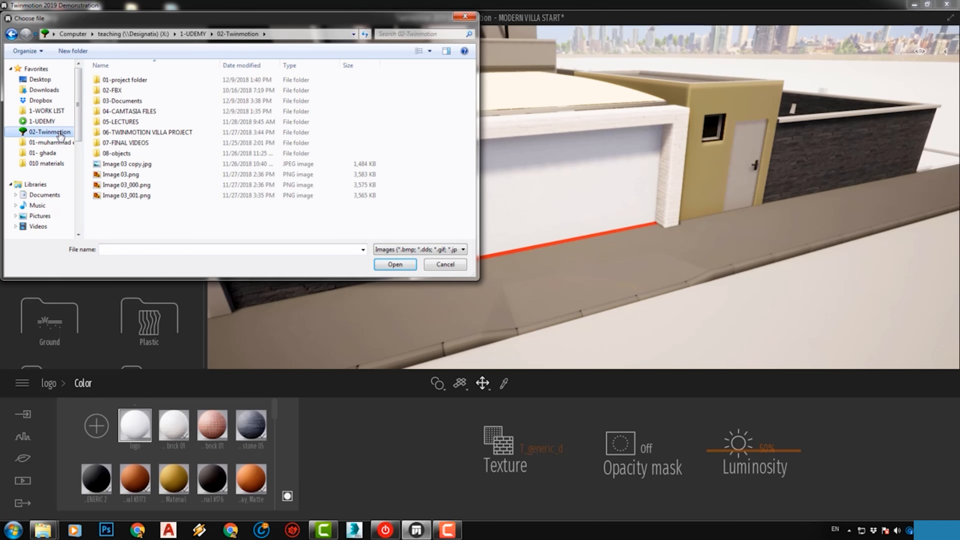
left_click(430, 53)
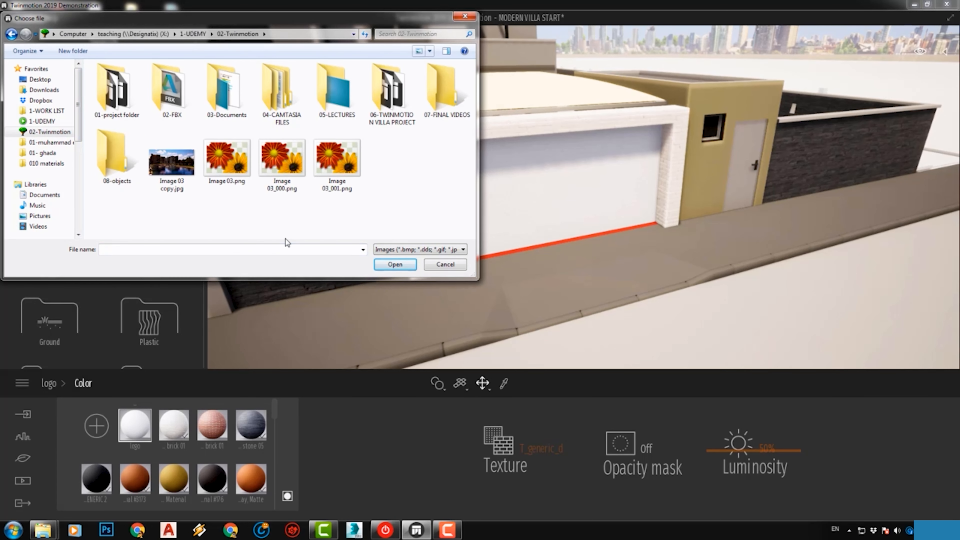
scroll(393, 96, "down", 3)
double_click(393, 96)
left_click(163, 155)
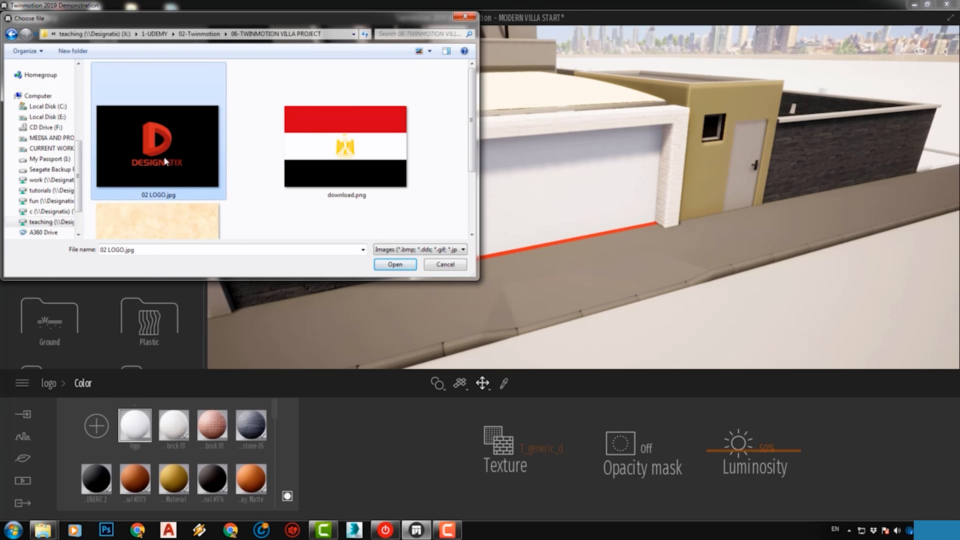
scroll(164, 158, "down", 1)
scroll(165, 157, "up", 1)
left_click(395, 264)
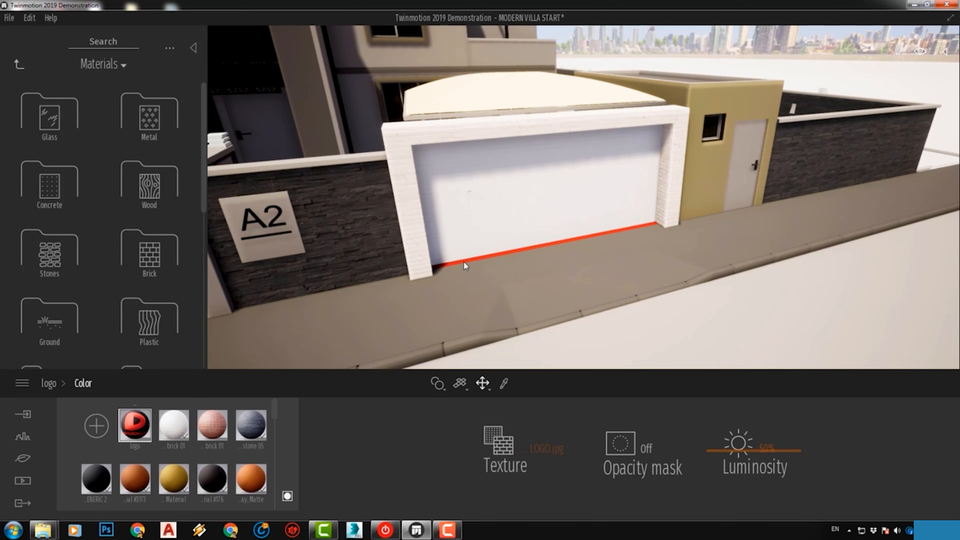
Place Advertising panel 01 from the city furniture's Advertising library on the sidewalk in front of the boundary wall, past the yellow gatehouse
scroll(466, 265, "down", 5)
scroll(464, 262, "down", 3)
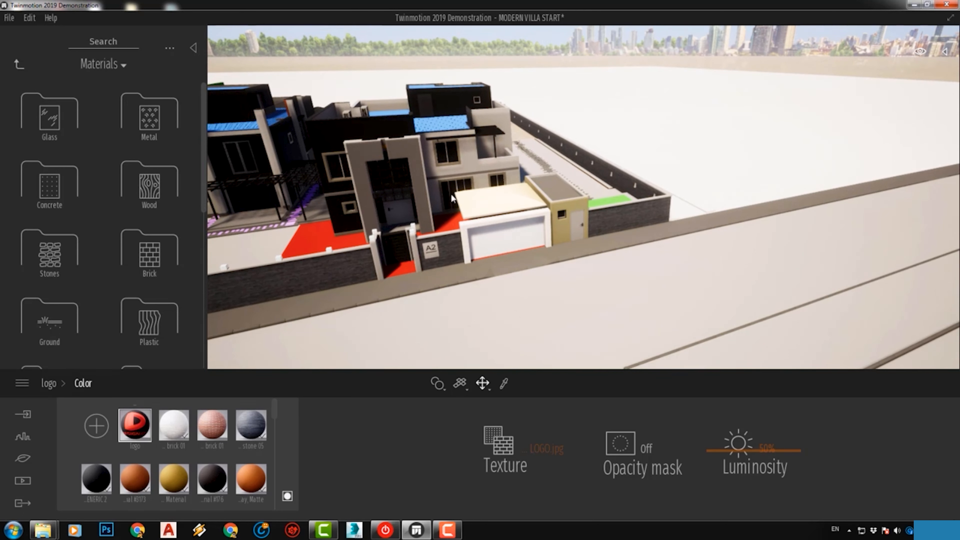
left_click(19, 63)
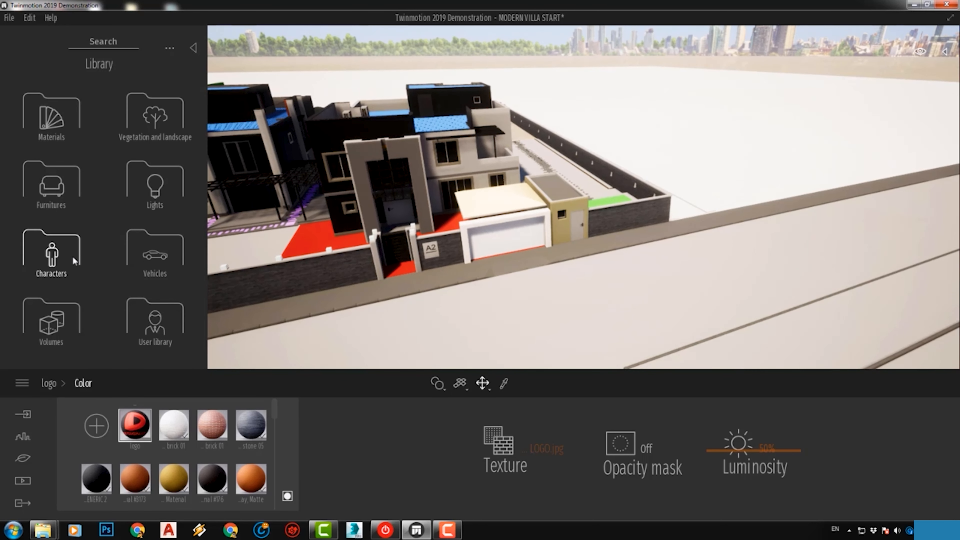
left_click(68, 189)
left_click(155, 123)
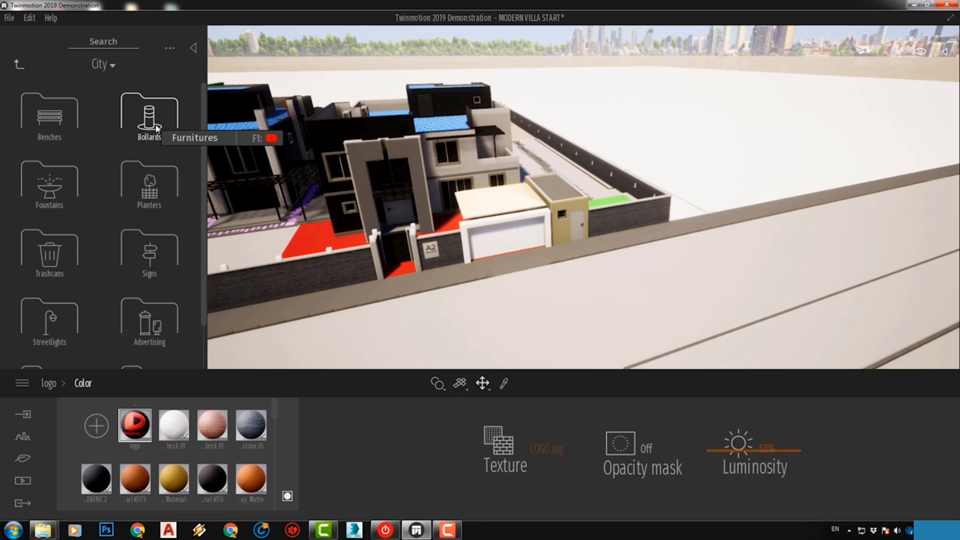
scroll(129, 227, "down", 1)
left_click(138, 297)
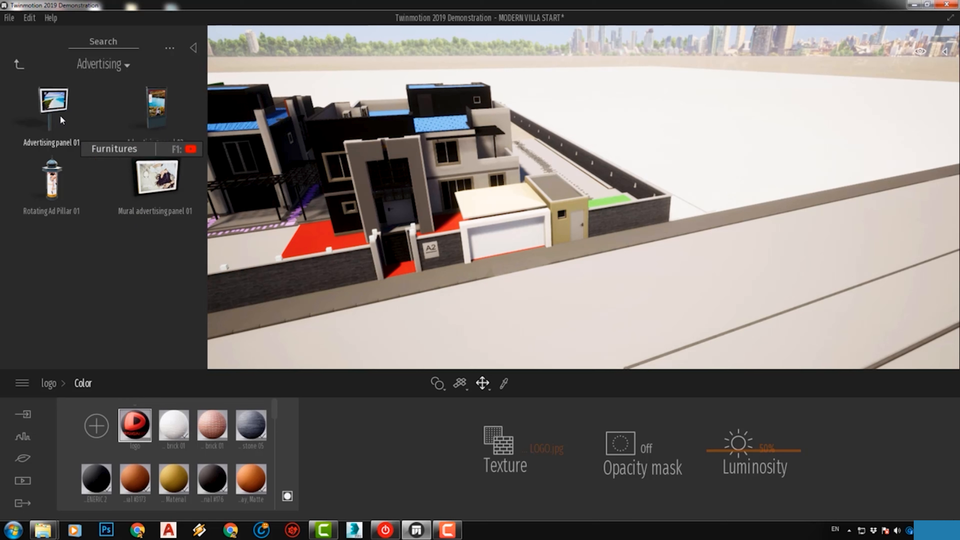
left_click_drag(53, 108, 664, 235)
middle_click_drag(665, 235, 487, 187)
Apply the logo material to the display face of the advertising panel and deselect the panel
scroll(487, 187, "up", 3)
scroll(486, 188, "up", 5)
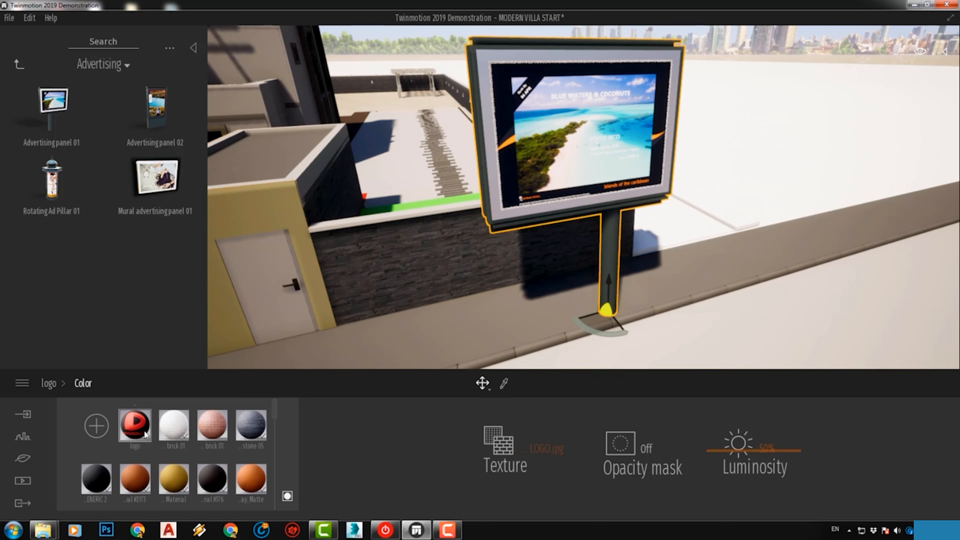
left_click(288, 359)
left_click_drag(288, 359, 554, 171)
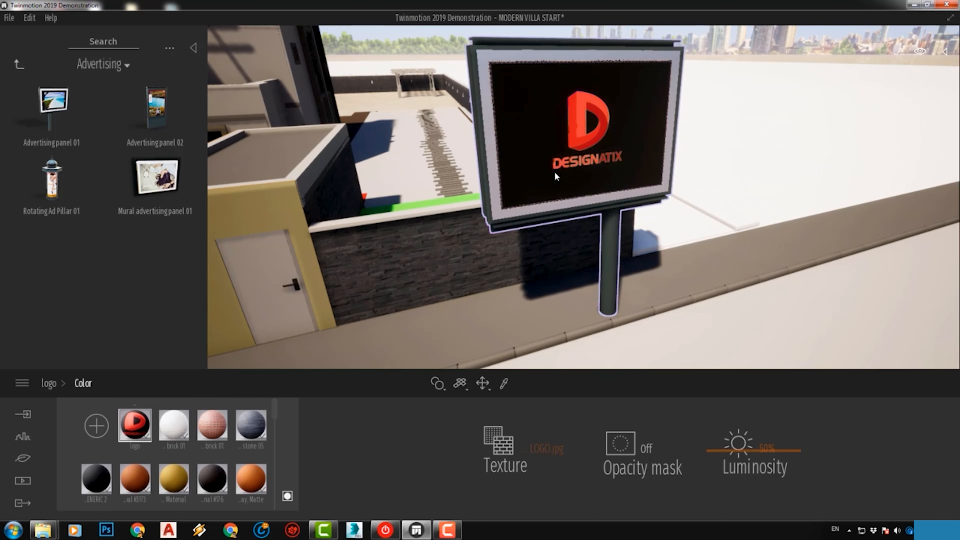
left_click(564, 159)
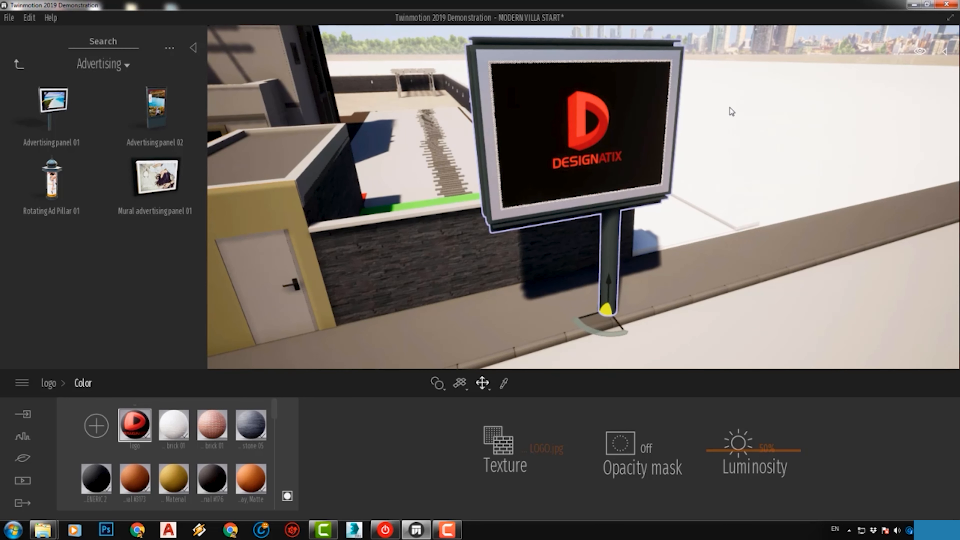
left_click(737, 82)
scroll(458, 76, "down", 3)
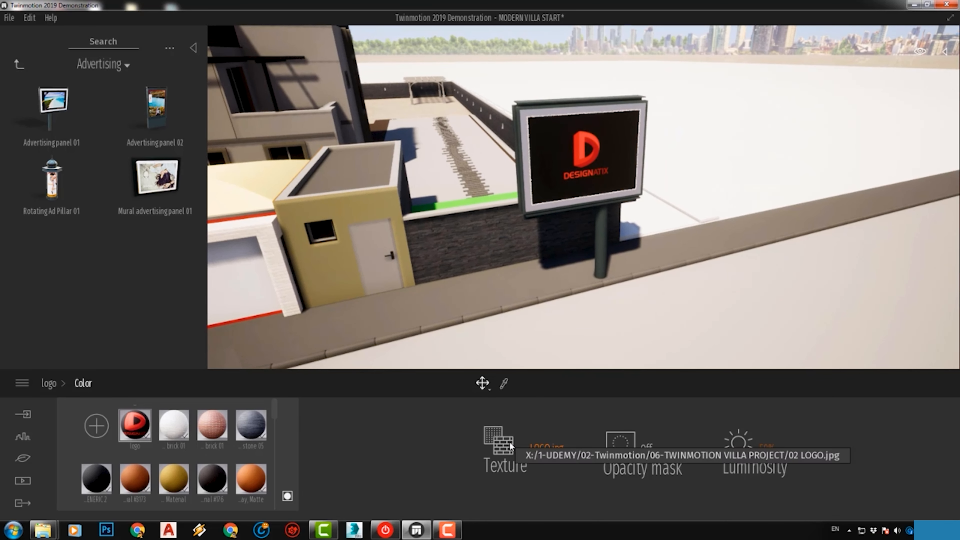
Darken the logo material's color slightly and set its reflection to 18%
left_click(48, 383)
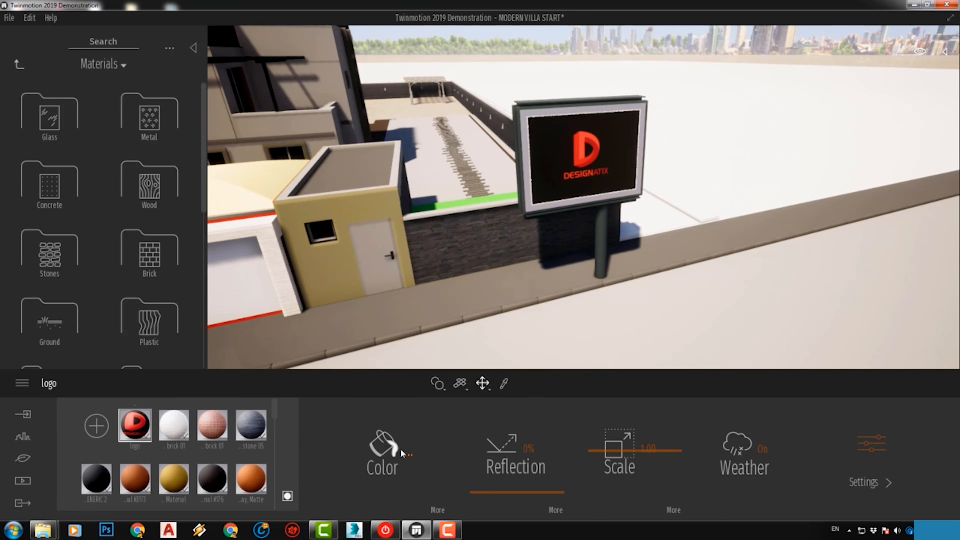
left_click(397, 450)
left_click_drag(470, 223, 470, 246)
left_click(543, 358)
left_click_drag(523, 492, 523, 478)
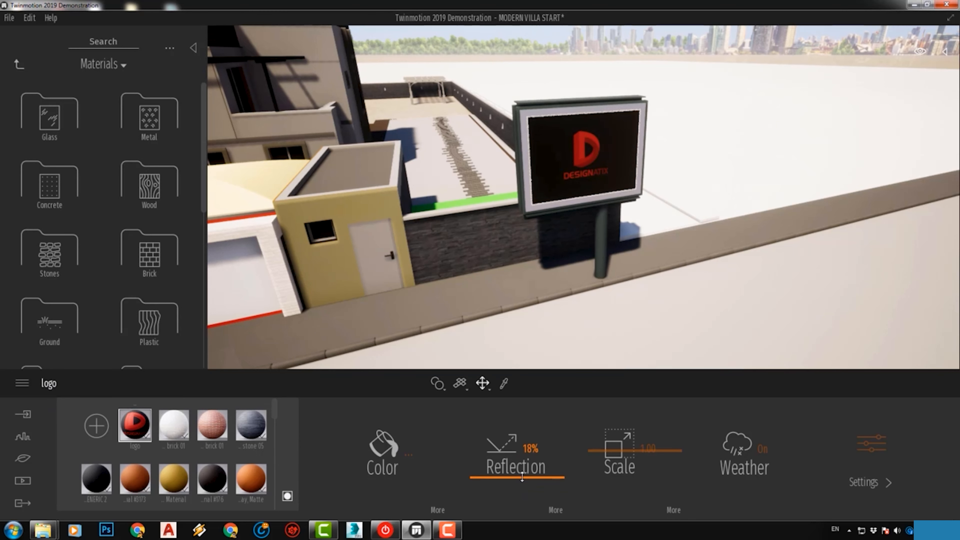
Set the logo material's texture scale to 1
left_click_drag(621, 450, 621, 452)
left_click(650, 443)
type("1")
key("Return")
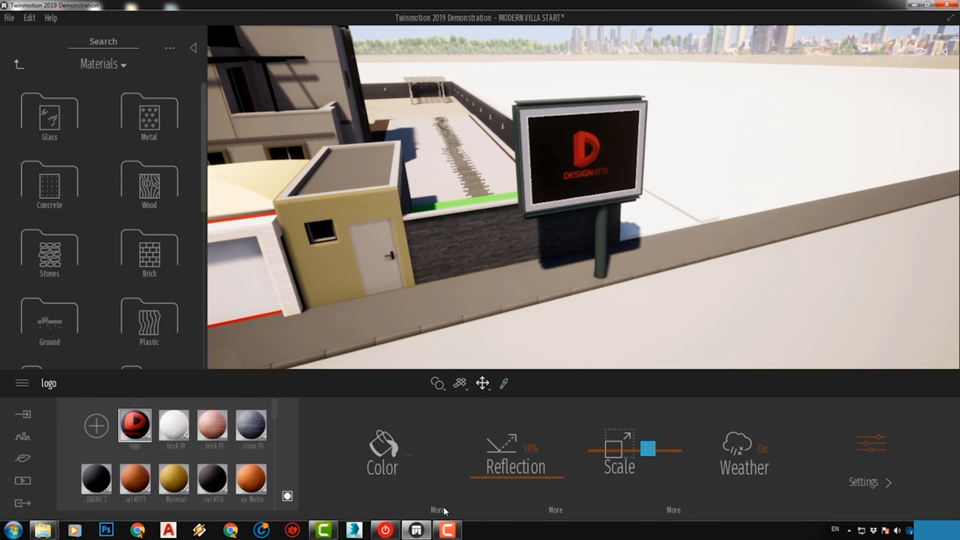
Set the logo material's glow to 64% in its additional settings
left_click(438, 510)
left_click(49, 383)
left_click(883, 449)
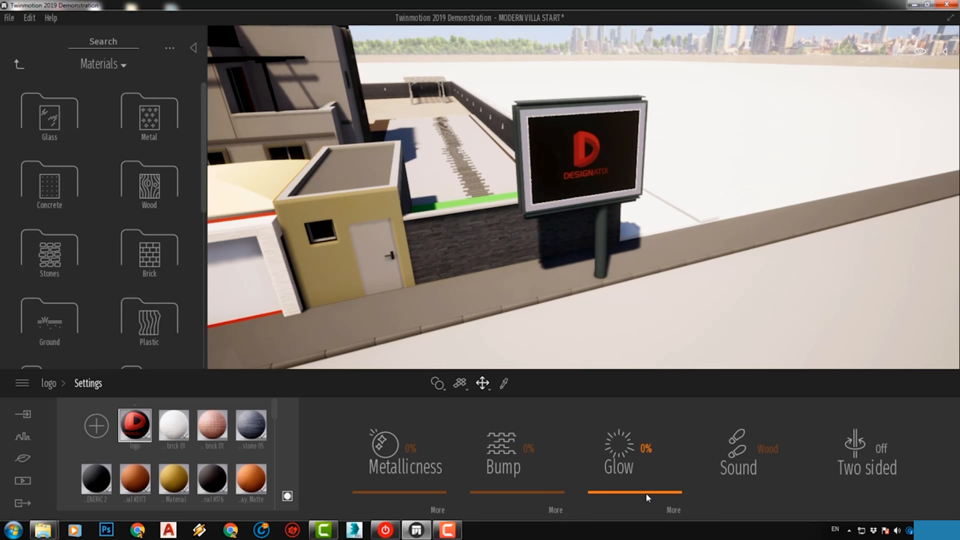
left_click_drag(646, 493, 651, 438)
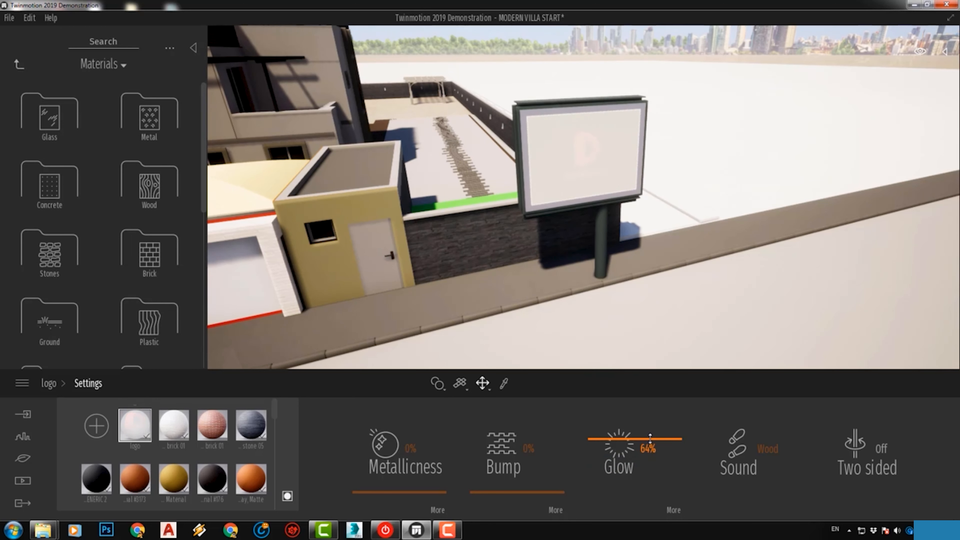
left_click_drag(651, 438, 650, 438)
Shift the scene's day time to night and view the glowing advertising panel in the dark
left_click(915, 52)
left_click_drag(875, 207, 862, 280)
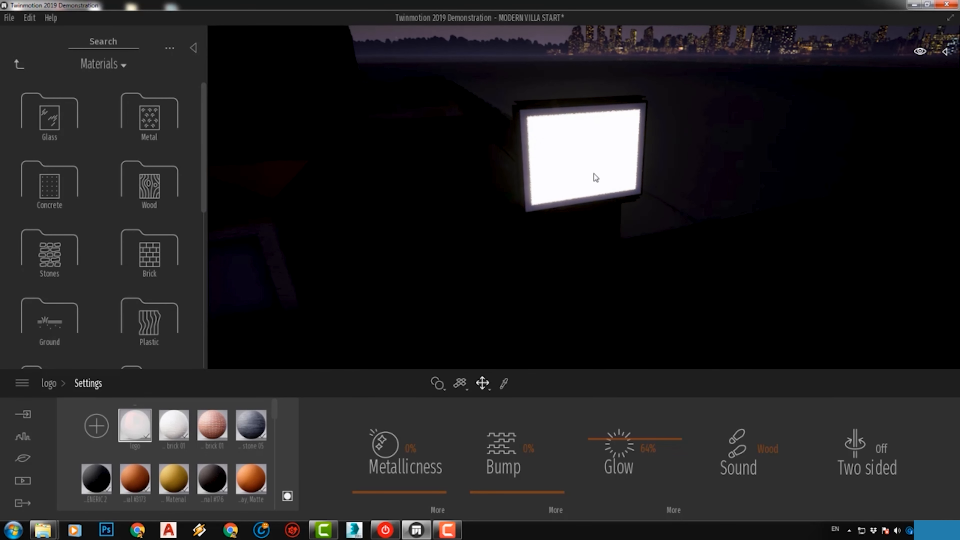
left_click_drag(624, 162, 682, 197)
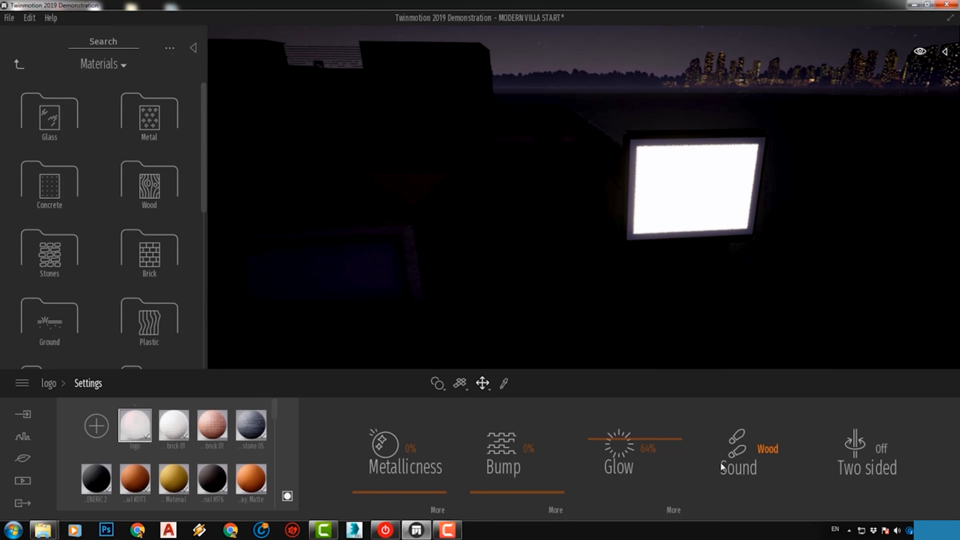
Load 02 LOGO.jpg as the glow texture of the logo material
left_click(672, 510)
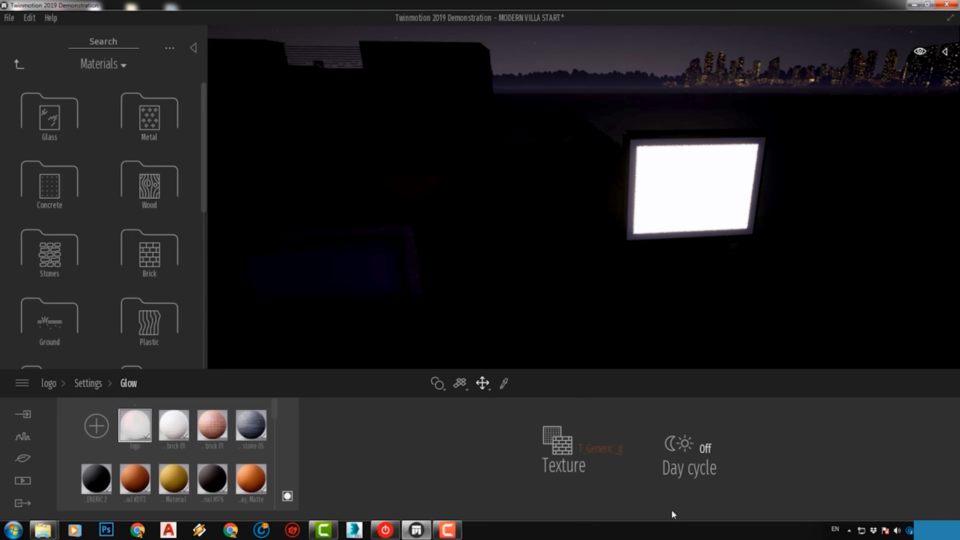
left_click(581, 447)
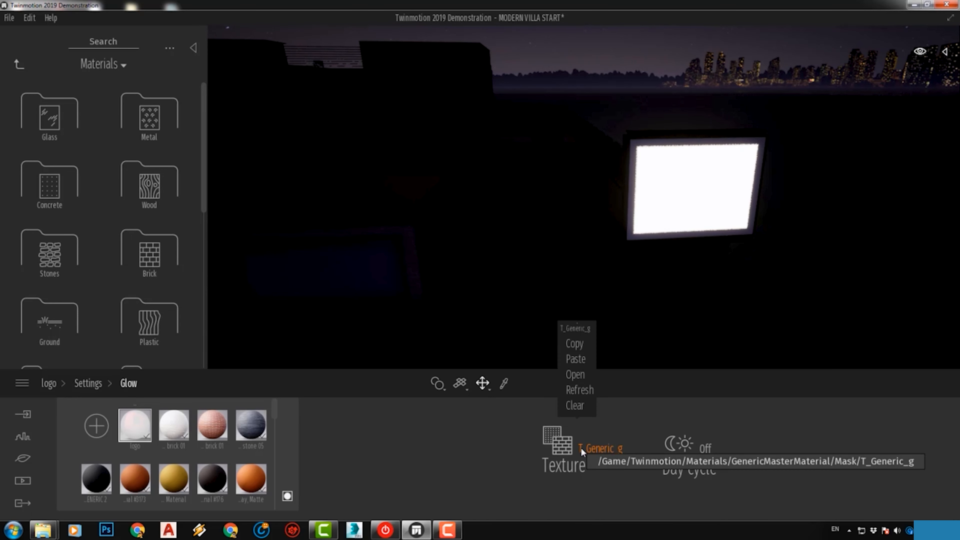
left_click(576, 375)
left_click(178, 114)
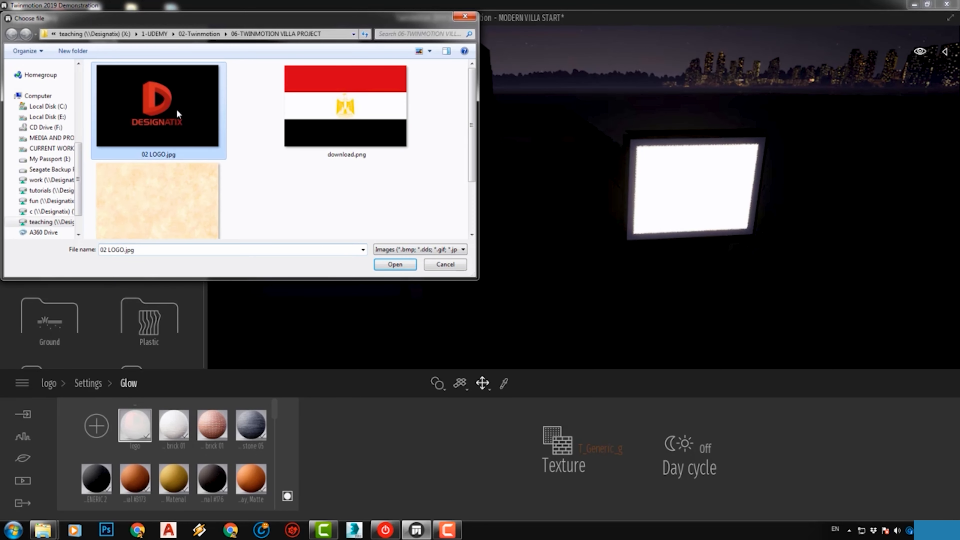
left_click(393, 264)
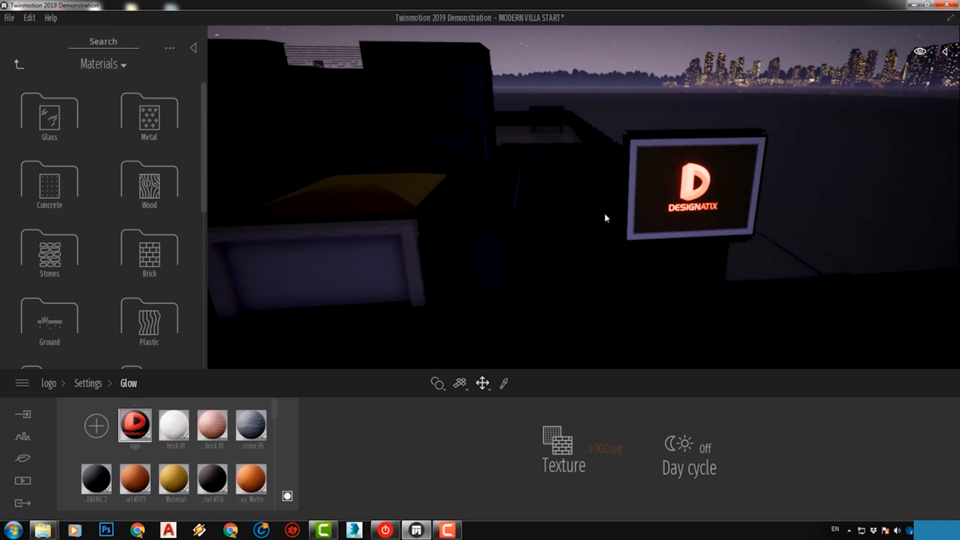
Check the panel's glow through the day by shifting the day time to 23:58 and back to 00:00
right_click_drag(750, 220, 740, 192)
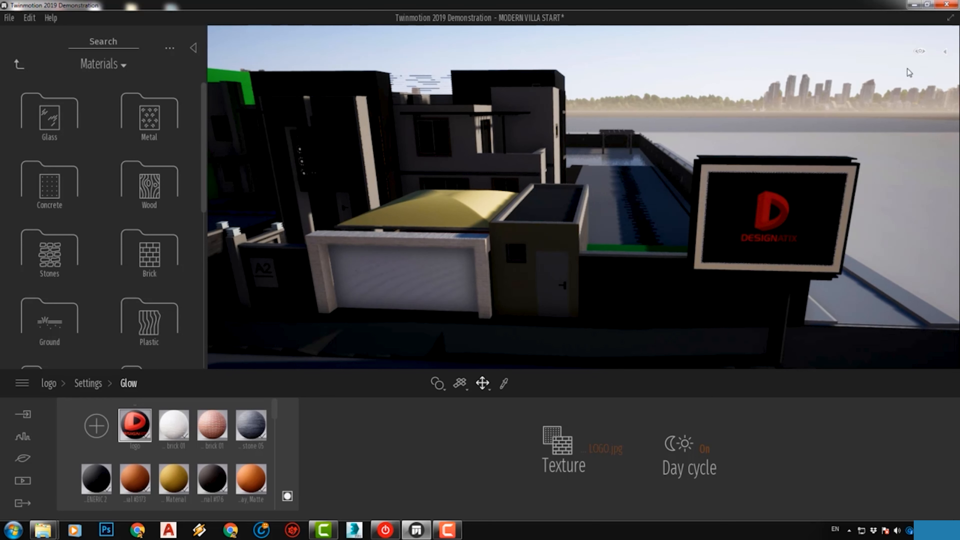
mouse_move(919, 53)
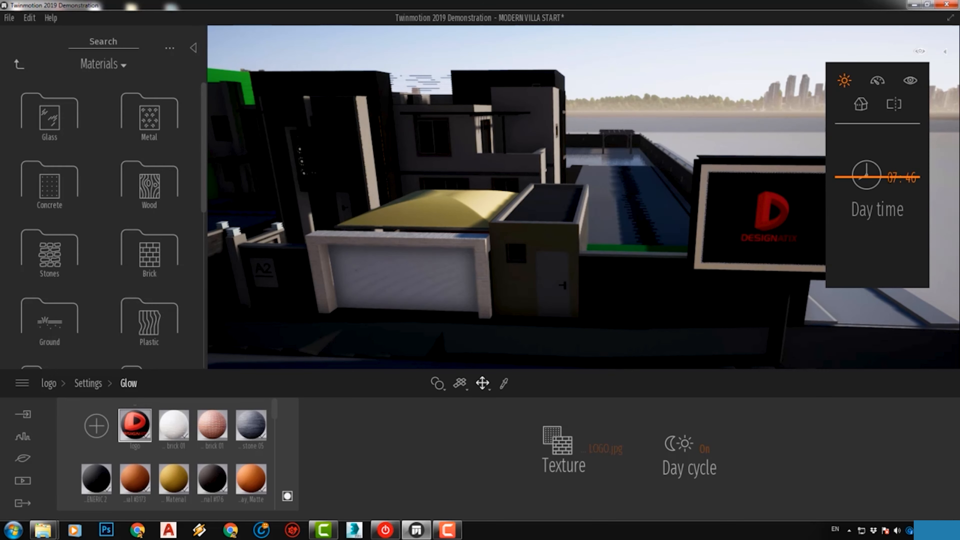
left_click(889, 184)
left_click_drag(880, 177, 877, 271)
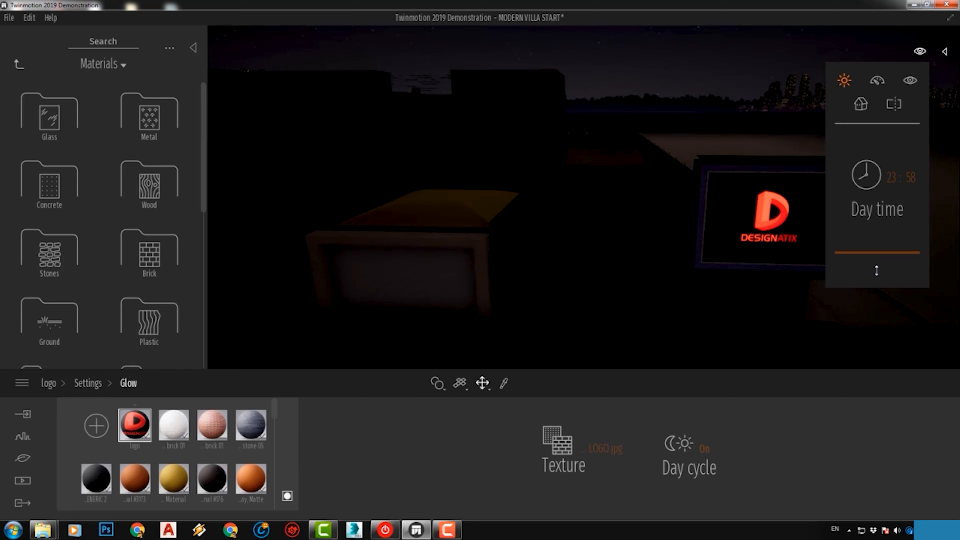
left_click_drag(877, 270, 886, 135)
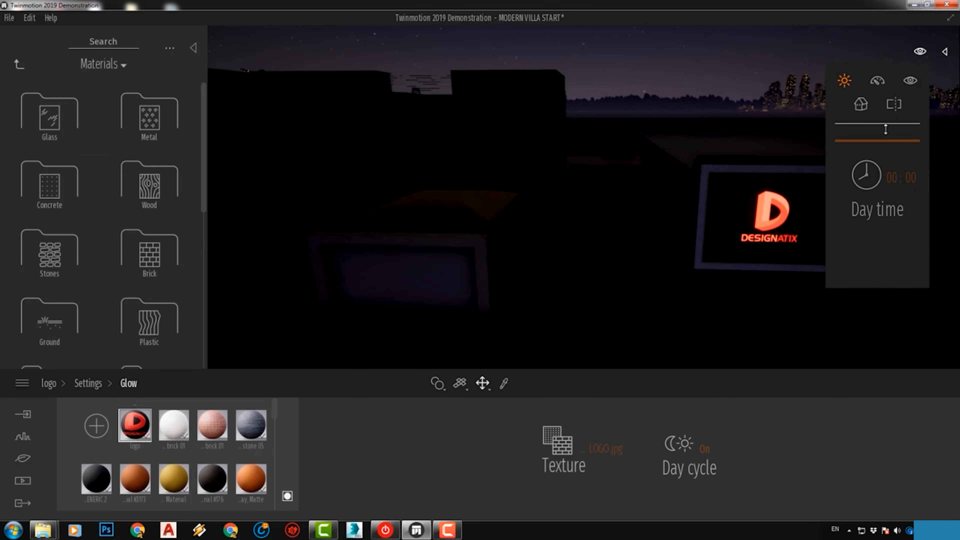
Animate the logo texture, trying Speed X at 0.45 before lowering it fully and adjusting Speed Y instead
left_click(53, 384)
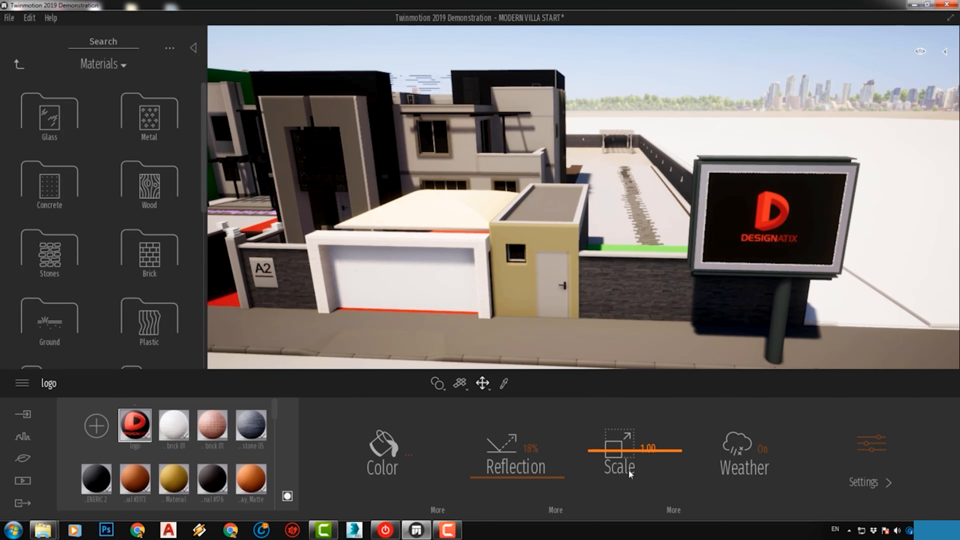
left_click(670, 510)
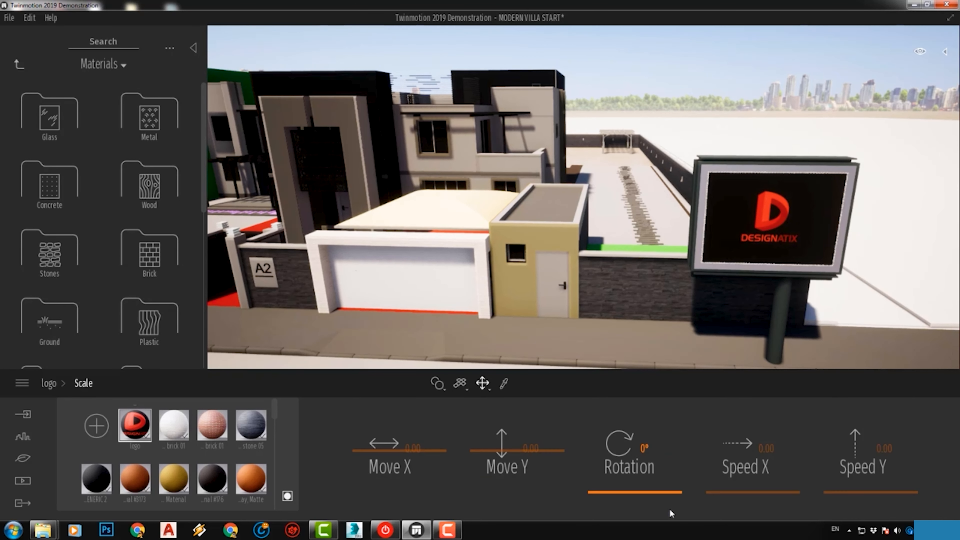
mouse_move(760, 494)
left_mouse_down()
mouse_move(759, 481)
mouse_move(760, 490)
left_mouse_up()
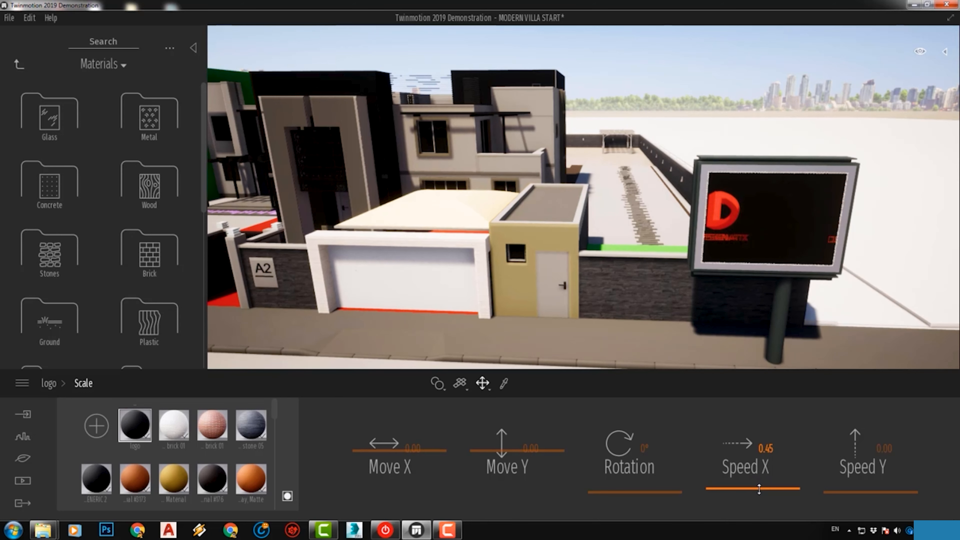
left_click_drag(858, 491, 860, 486)
left_click_drag(766, 487, 766, 515)
mouse_move(880, 482)
left_mouse_down()
mouse_move(881, 494)
mouse_move(868, 489)
left_mouse_up()
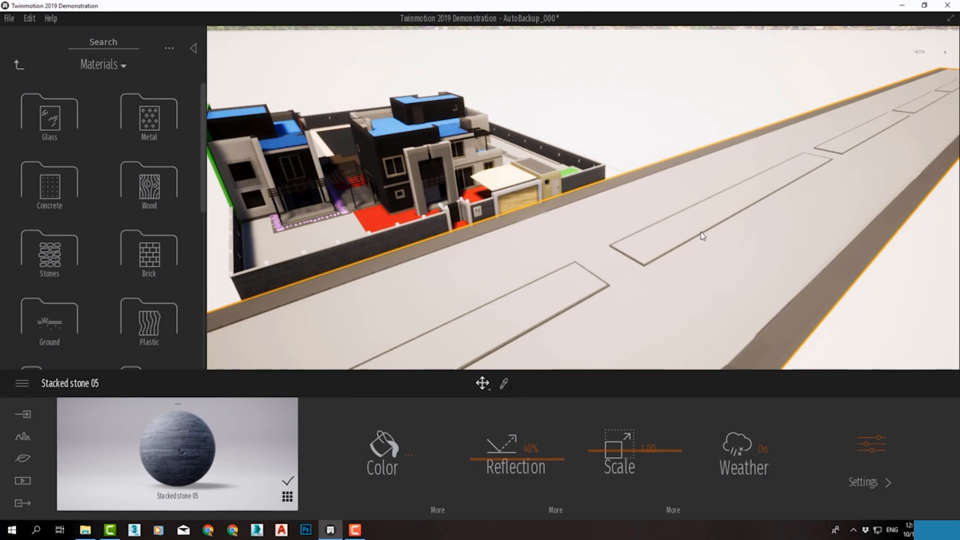
Apply Grass 3 from the Nature ground materials to the planting strips in the middle of the street
scroll(700, 233, "up", 3)
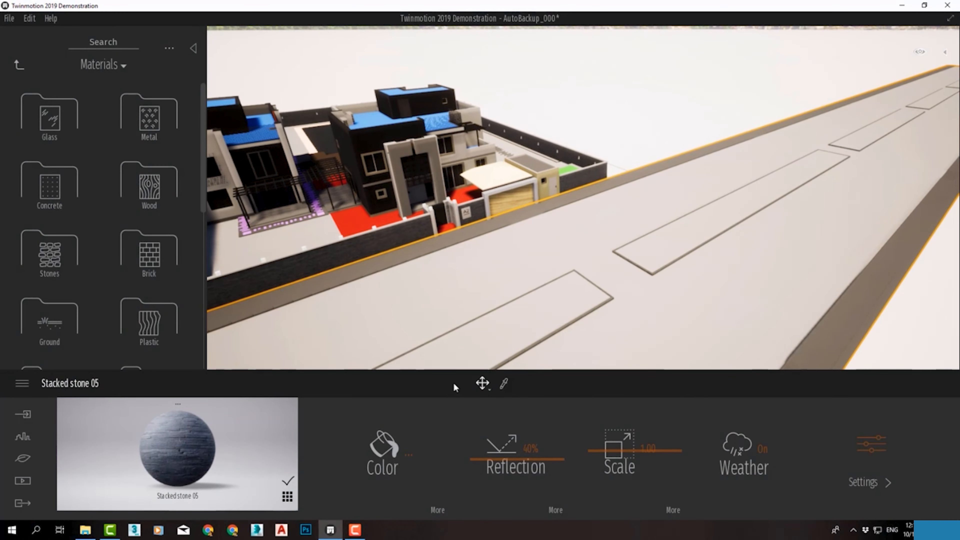
middle_click_drag(639, 256, 650, 209)
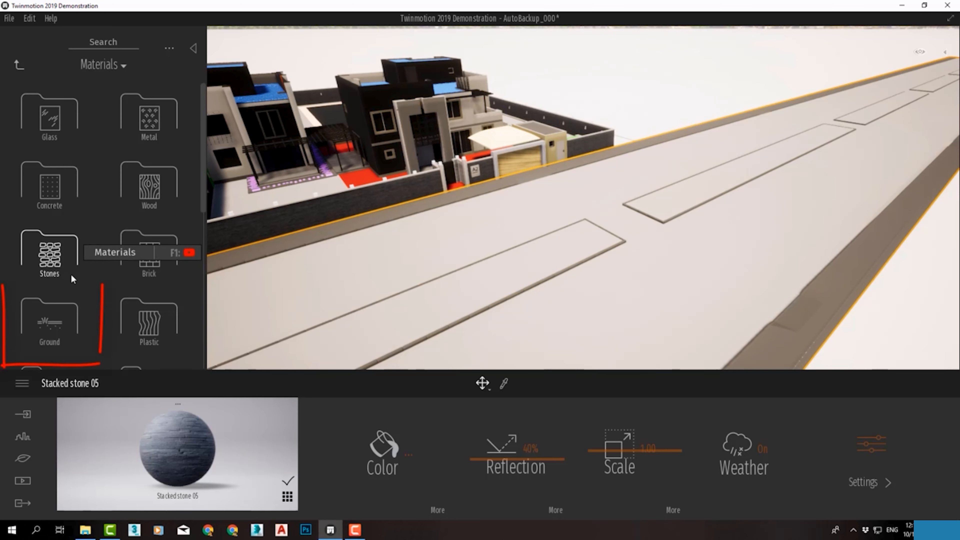
left_click(66, 328)
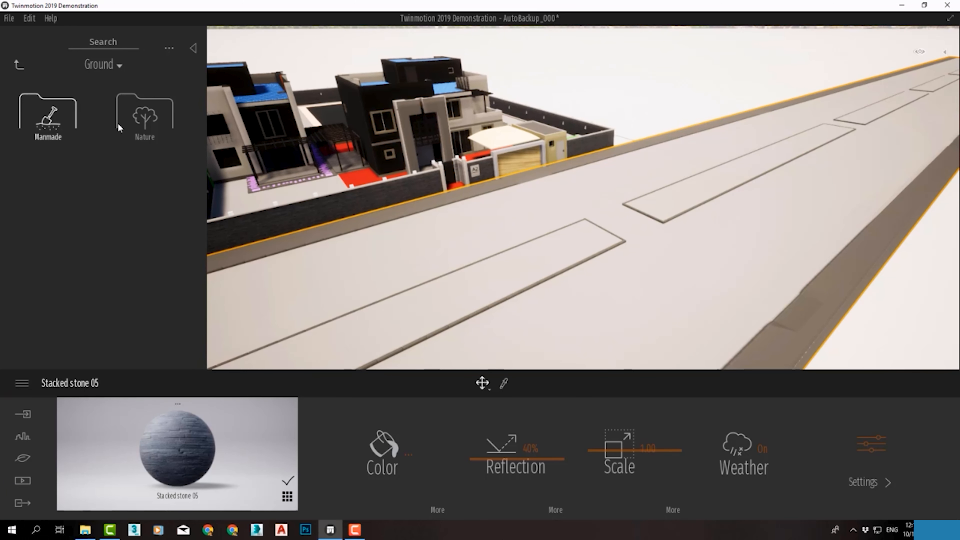
left_click(133, 127)
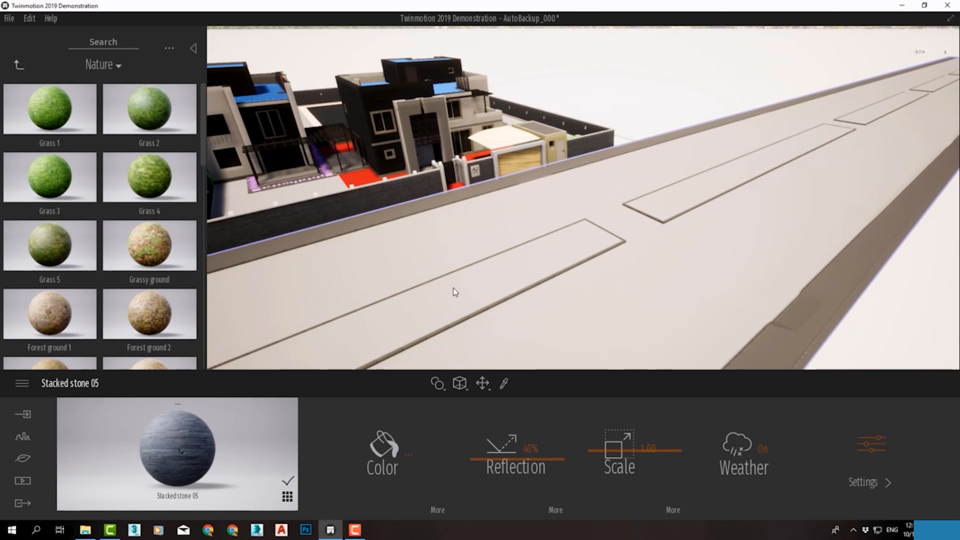
mouse_move(522, 274)
left_mouse_down()
mouse_move(517, 268)
mouse_move(525, 271)
left_mouse_up()
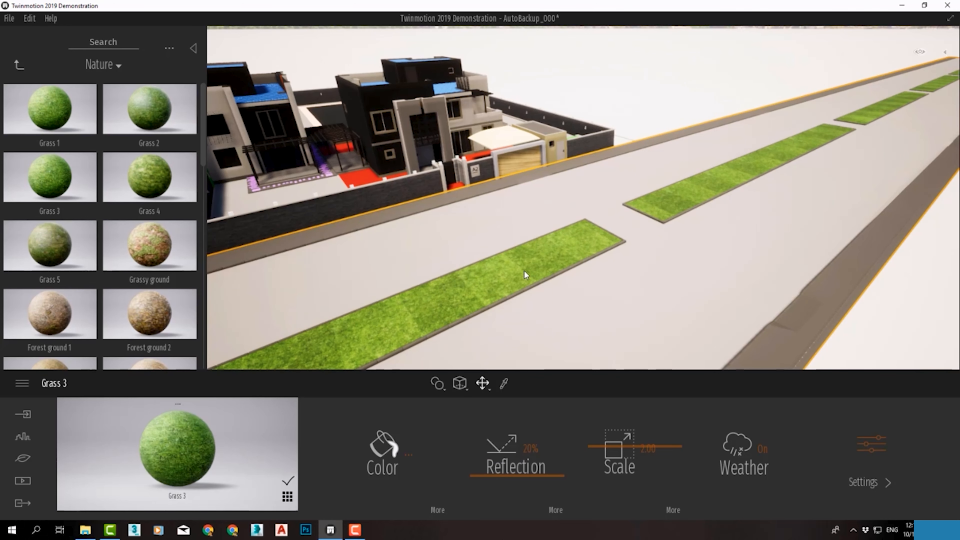
Try Grass 2 on the street's planting strips with a scale of 1.00 and a darker color, 838A79
scroll(433, 280, "up", 2)
left_click_drag(150, 109, 516, 299)
scroll(516, 299, "up", 3)
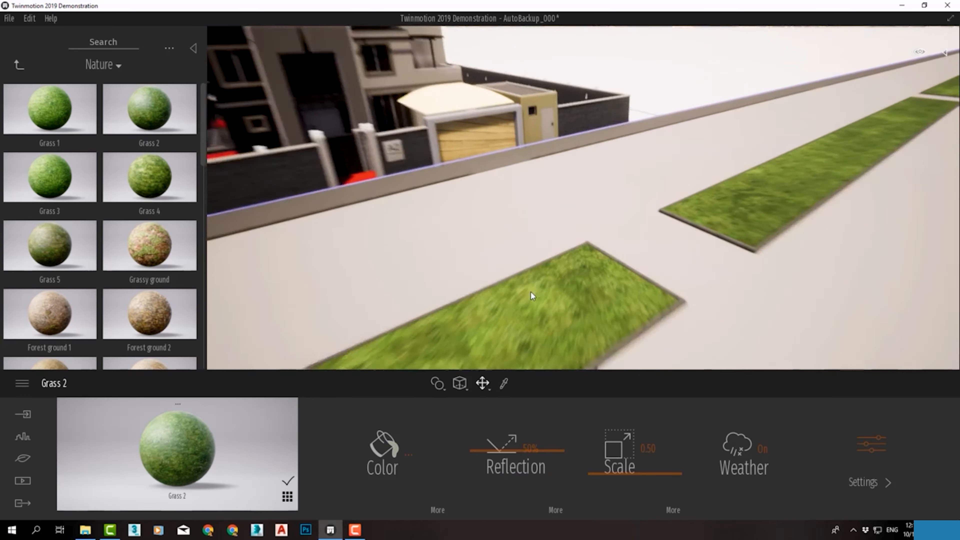
scroll(516, 299, "up", 2)
scroll(516, 298, "down", 2)
scroll(495, 225, "up", 2)
scroll(496, 225, "down", 2)
scroll(495, 225, "up", 2)
left_click_drag(602, 474, 602, 467)
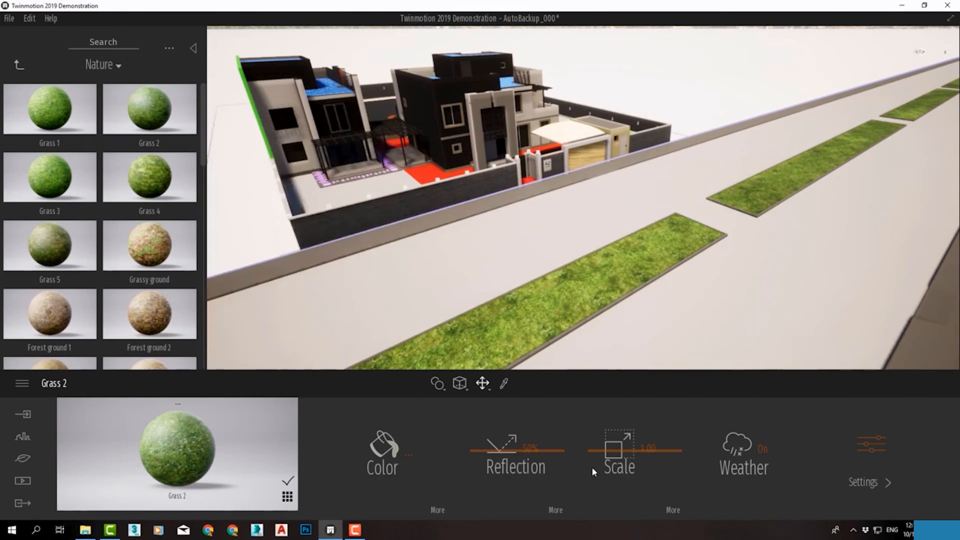
scroll(200, 329, "down", 5)
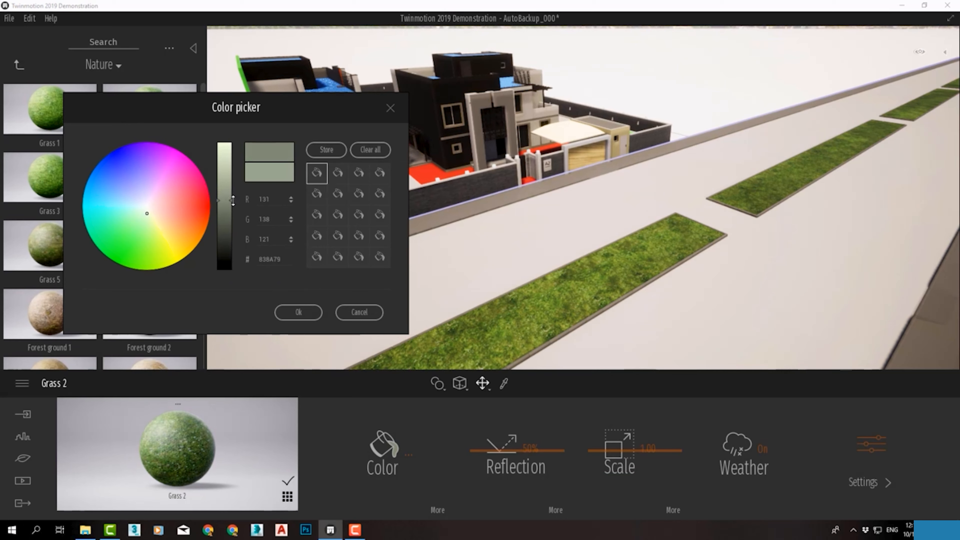
left_click(307, 311)
Apply Grass 1 to the street's planting strips and darken its color
left_click_drag(47, 118, 548, 292)
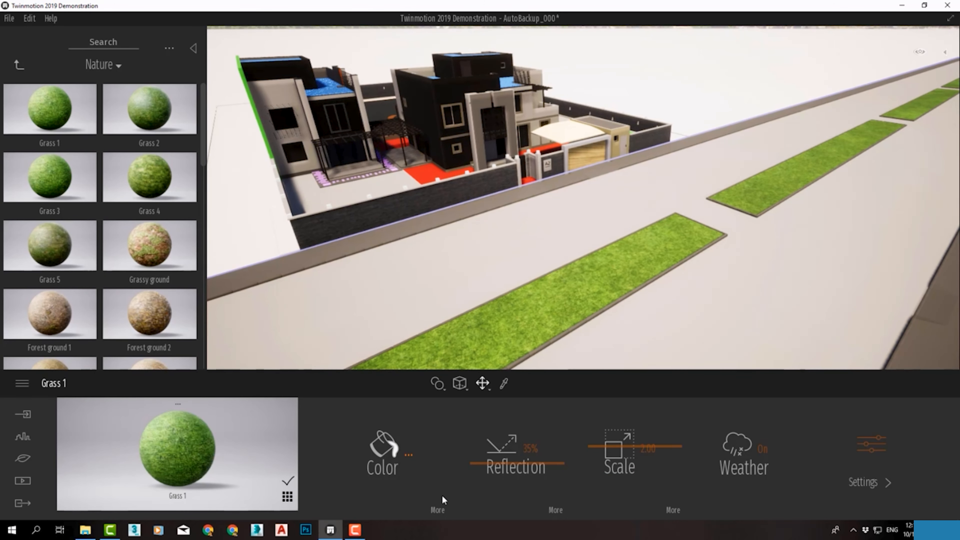
left_click(411, 453)
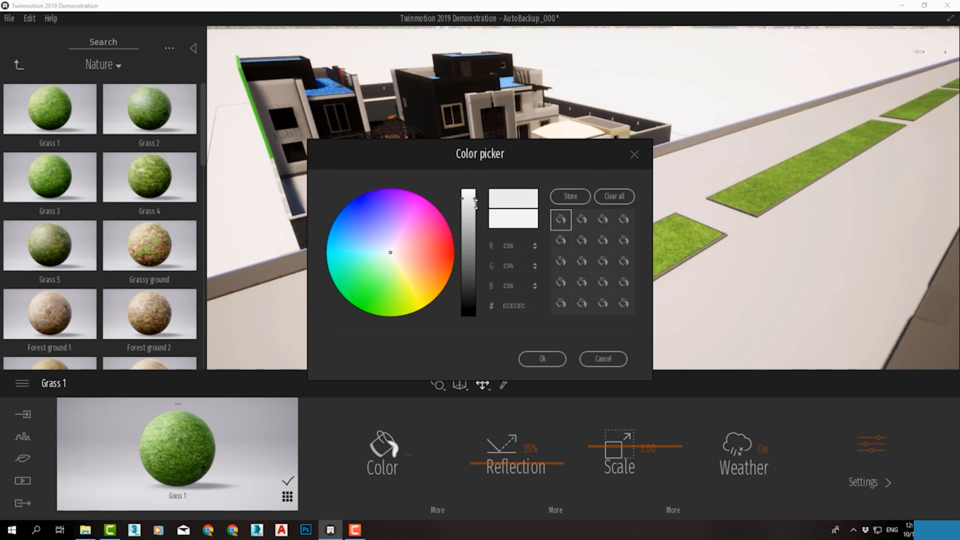
left_click(542, 358)
scroll(563, 328, "up", 1)
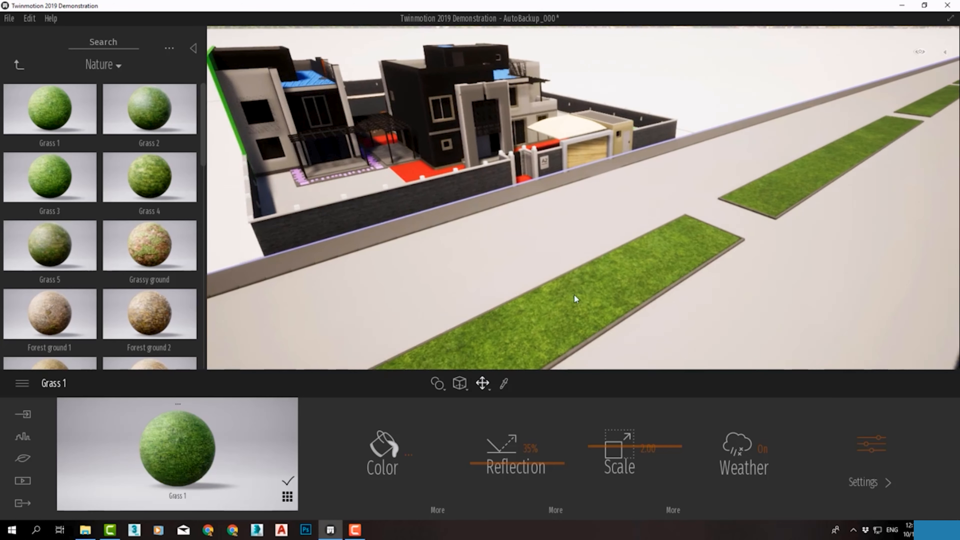
scroll(551, 264, "up", 2)
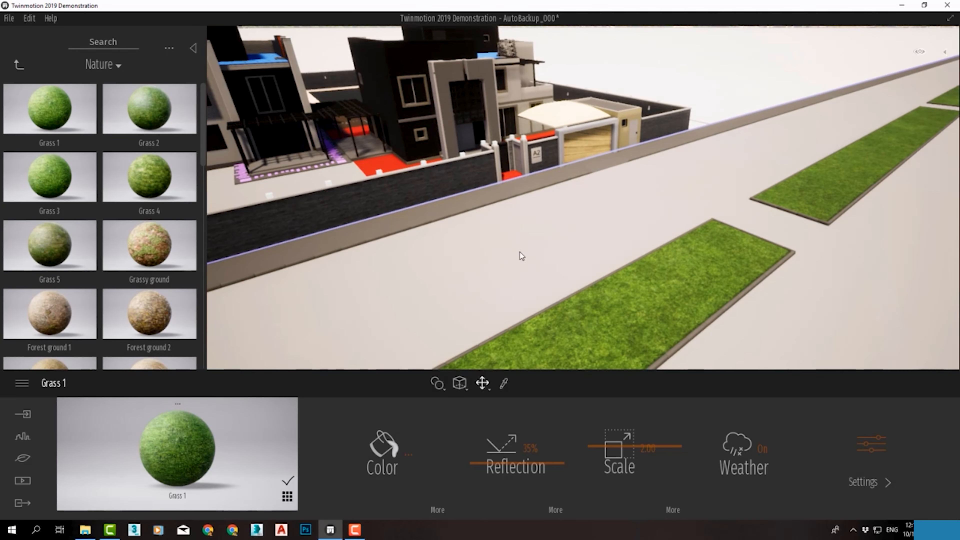
Apply Asphalt 4 and then Asphalt 2 from the Manmade ground materials to the street surface
scroll(508, 253, "down", 3)
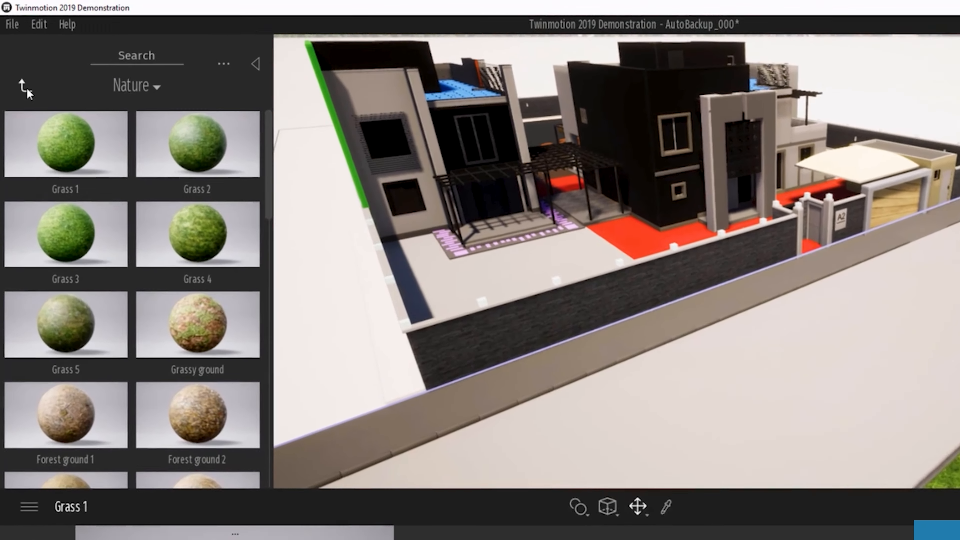
left_click(19, 65)
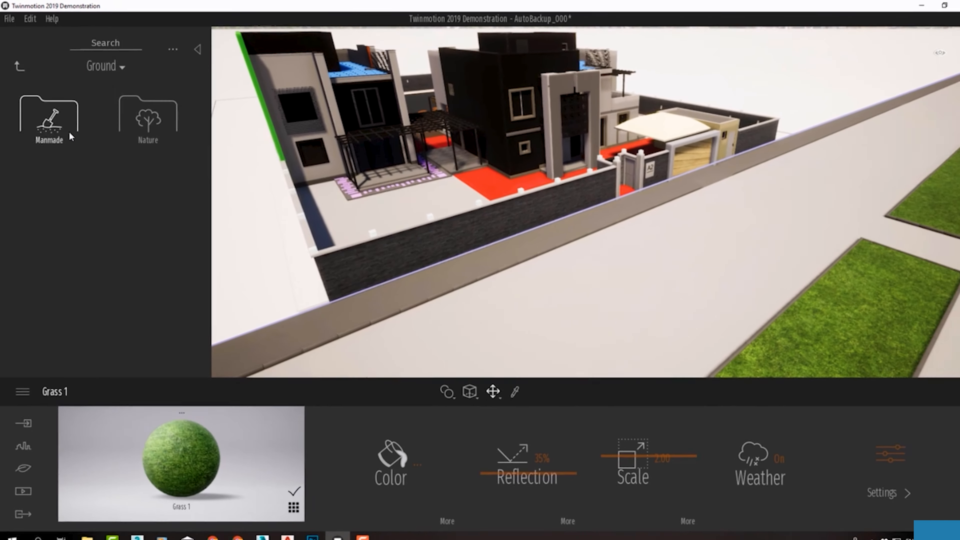
left_click(91, 177)
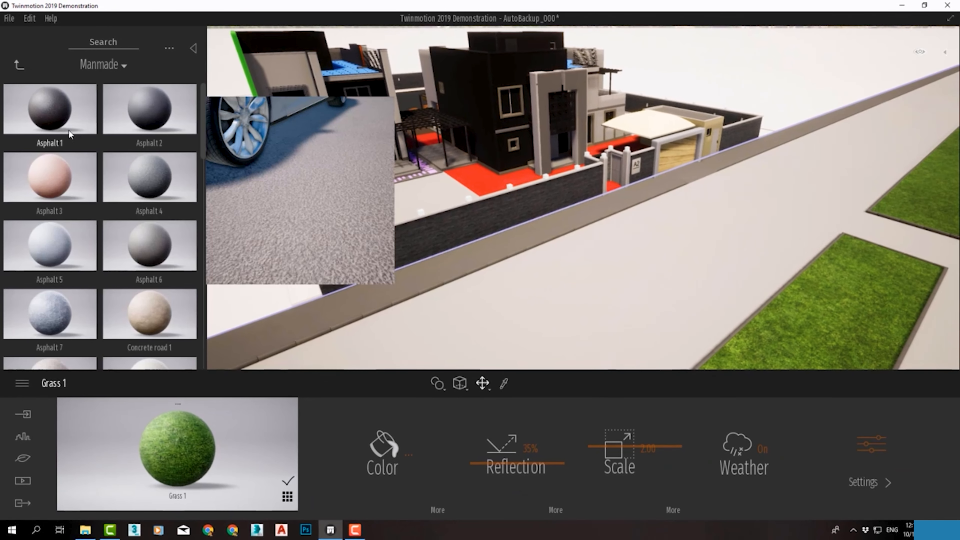
left_click_drag(113, 154, 611, 268)
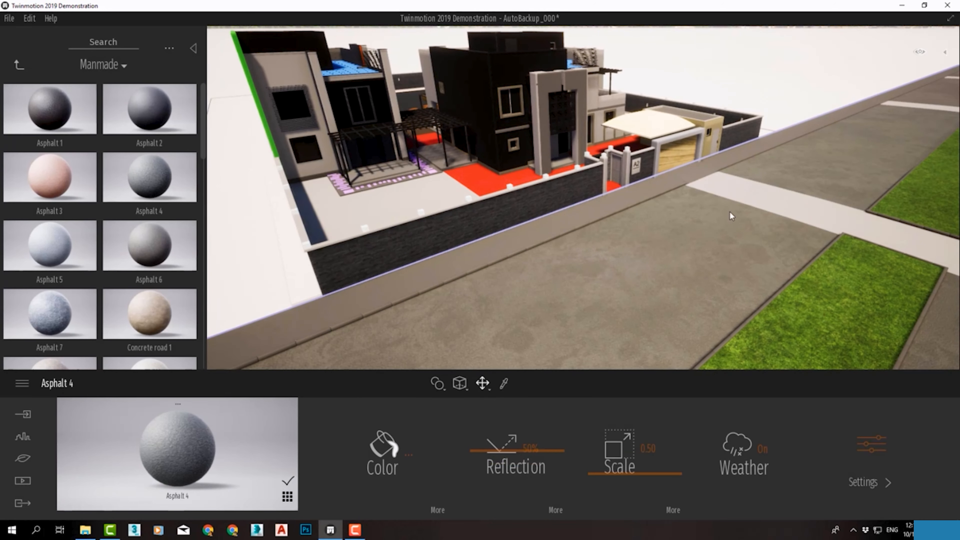
left_click_drag(172, 127, 611, 284)
scroll(559, 180, "up", 5)
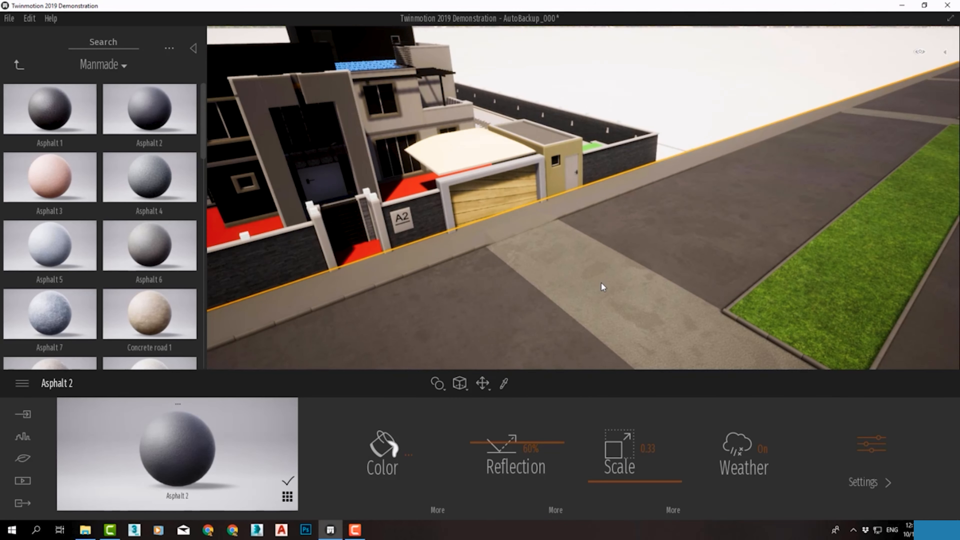
Apply Asphalt 1 to the street section between the planting strips and darken its color to C3C3C3
left_click_drag(50, 109, 564, 315)
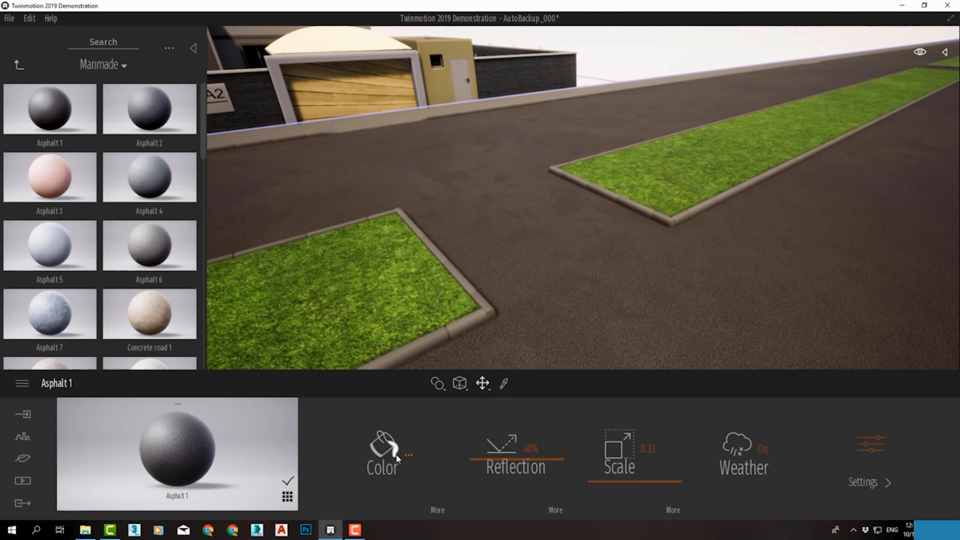
left_click(409, 455)
left_click_drag(474, 197, 476, 218)
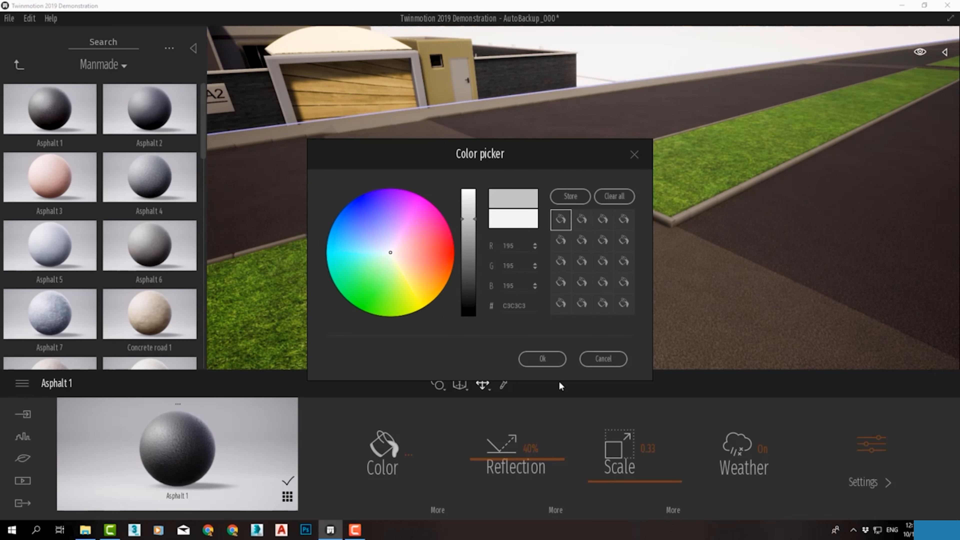
left_click(531, 359)
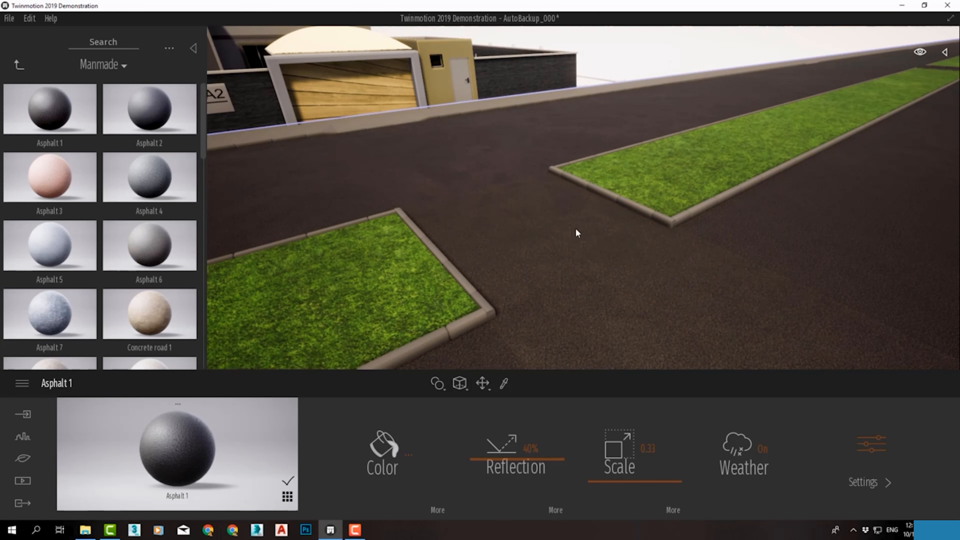
Apply a cobblestone from the Manmade ground materials to the sidewalk along the villa's front wall
scroll(552, 242, "down", 5)
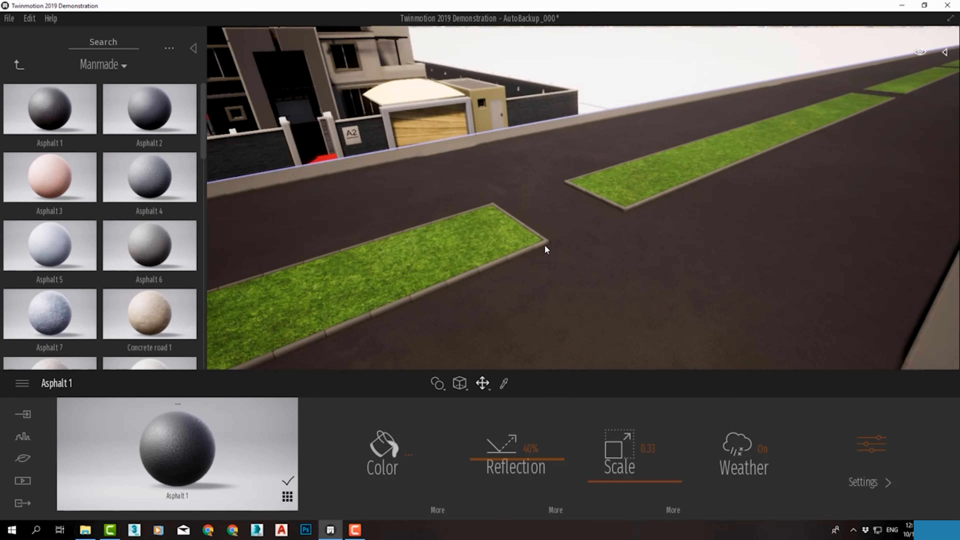
scroll(544, 246, "down", 3)
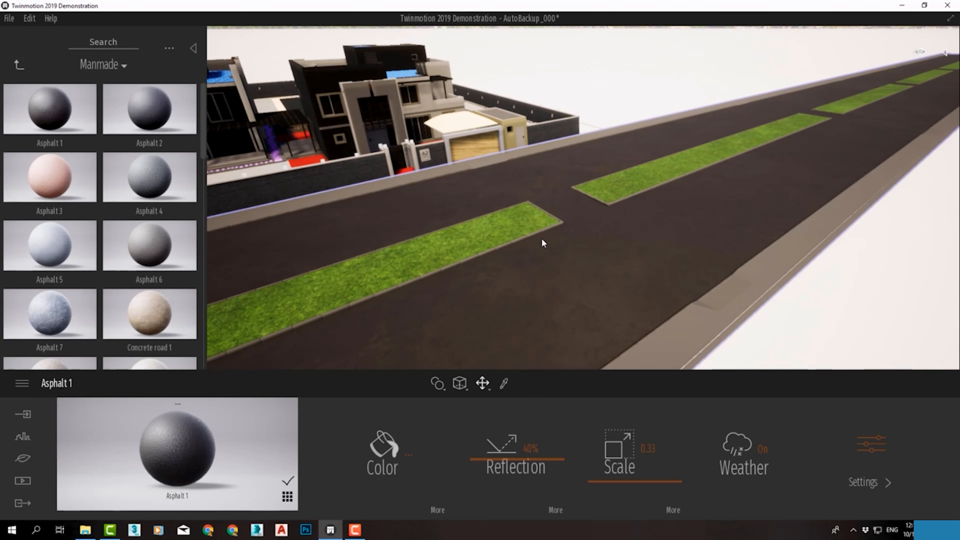
middle_click_drag(542, 240, 698, 341)
scroll(654, 270, "up", 10)
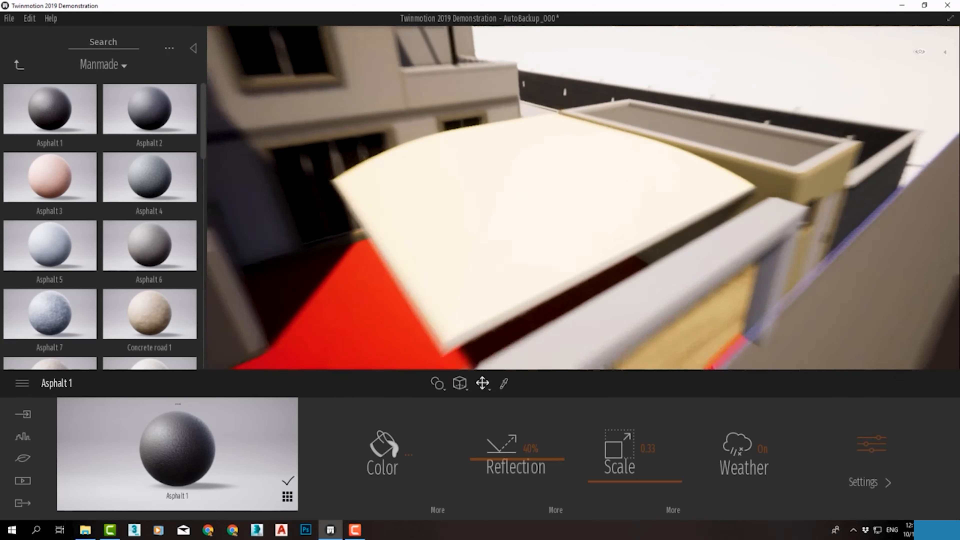
middle_click_drag(666, 276, 687, 360)
scroll(442, 263, "down", 3)
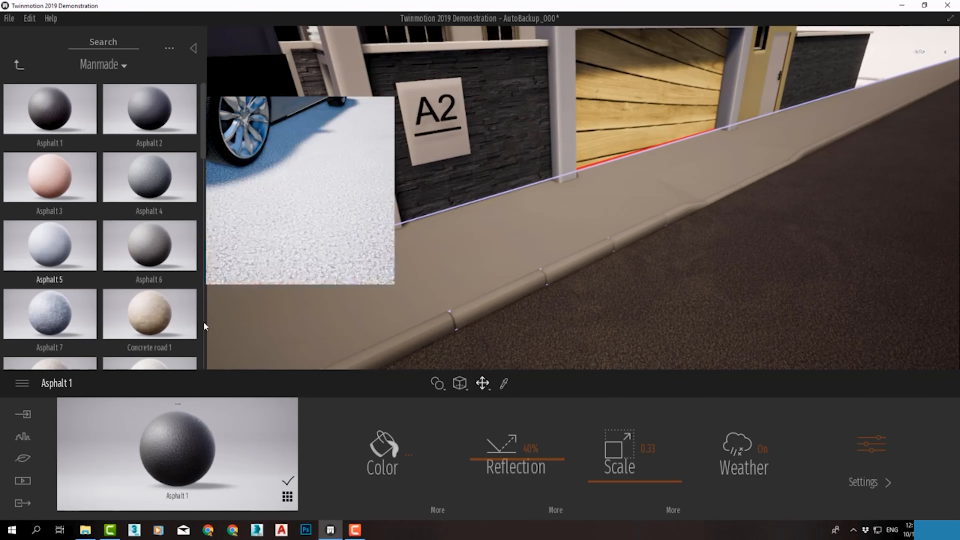
scroll(153, 302, "down", 5)
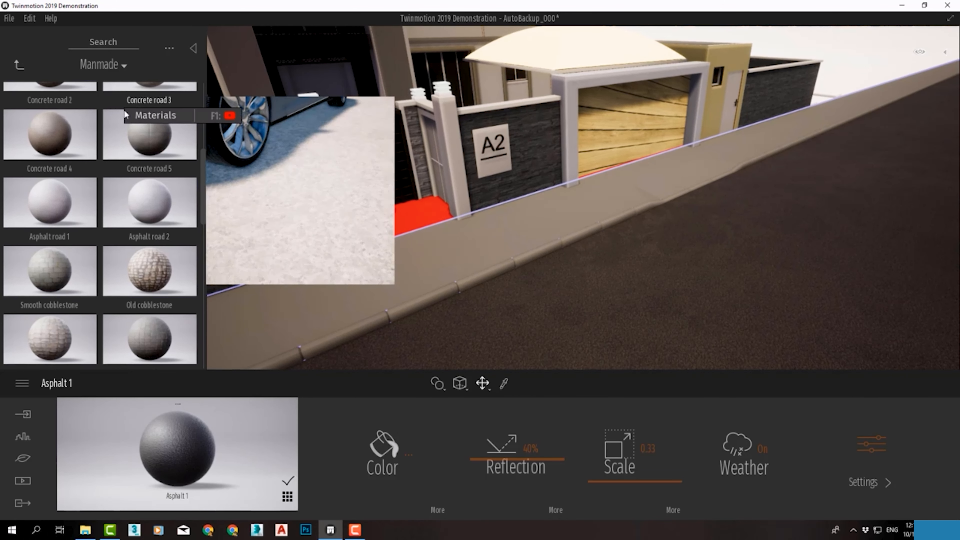
left_click_drag(159, 329, 409, 286)
middle_click_drag(409, 286, 529, 276)
Try further cobblestone materials on the sidewalk and check the options for how materials are applied
scroll(148, 259, "down", 4)
left_click_drag(53, 271, 151, 276)
scroll(152, 276, "down", 5)
left_click_drag(53, 265, 567, 306)
middle_click_drag(605, 318, 579, 283)
scroll(579, 283, "up", 3)
mouse_move(460, 383)
left_click(452, 316)
left_click(467, 359)
left_click(466, 291)
Try Herringbone cobblestone on the sidewalk and lower its reflection to 32%
scroll(473, 273, "down", 4)
left_click_drag(149, 318, 491, 272)
scroll(492, 273, "down", 2)
left_click_drag(50, 250, 492, 280)
left_click_drag(497, 424, 498, 462)
Compare Rough cobblestone 2 and other paving materials on the sidewalk, reducing the last one's scale
scroll(146, 312, "down", 3)
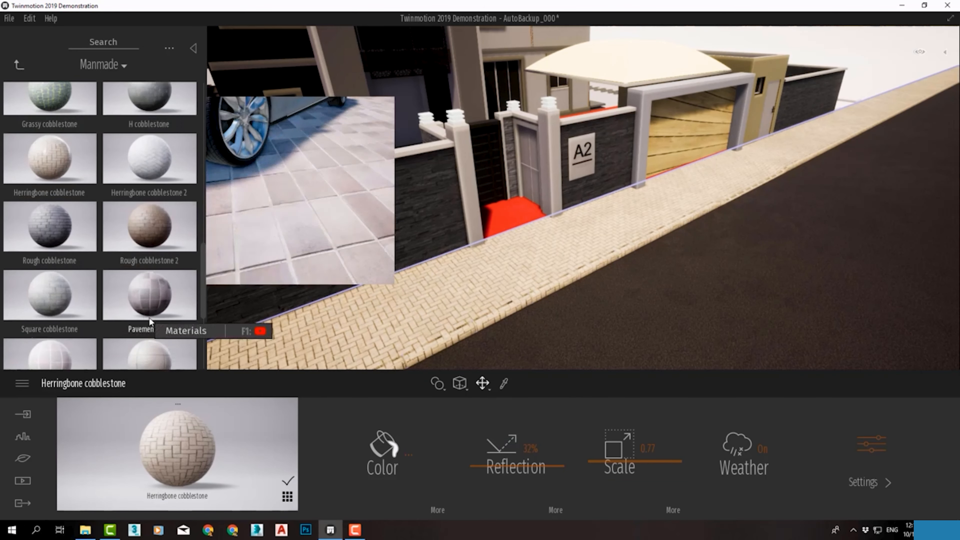
left_click_drag(149, 231, 491, 279)
scroll(147, 313, "down", 5)
scroll(146, 314, "up", 8)
left_click_drag(142, 261, 492, 280)
scroll(161, 255, "up", 4)
scroll(161, 255, "up", 3)
left_click_drag(151, 234, 491, 280)
left_click_drag(616, 446, 616, 466)
left_click(401, 448)
Apply Herringbone cobblestone to the sidewalk with a scale of 0.77 and a reflection of 34%
scroll(155, 257, "down", 3)
scroll(153, 258, "down", 2)
left_click_drag(59, 325, 491, 280)
scroll(529, 272, "up", 3)
left_click_drag(620, 450, 620, 461)
left_click_drag(501, 451, 501, 463)
scroll(530, 273, "down", 4)
Apply Brushed aluminium 01 from the Metal materials to the villa's garage door
right_click_drag(567, 242, 799, 203)
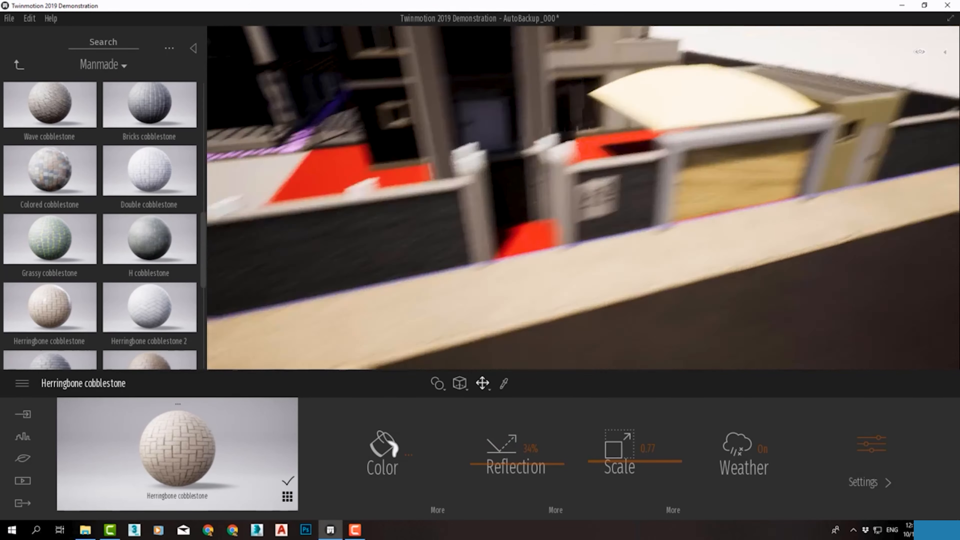
middle_click_drag(726, 240, 583, 232)
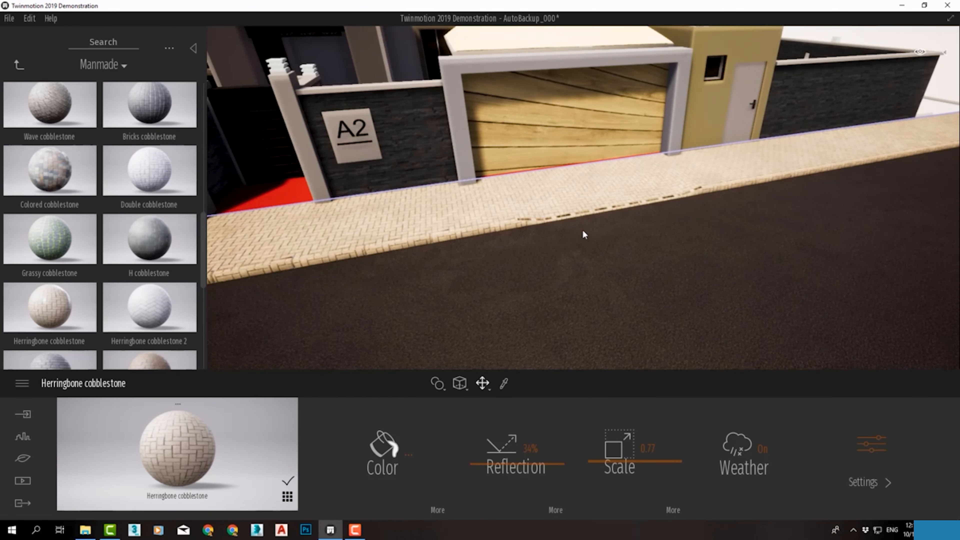
middle_click_drag(564, 140, 580, 162)
middle_click_drag(659, 290, 620, 189)
scroll(620, 189, "up", 3)
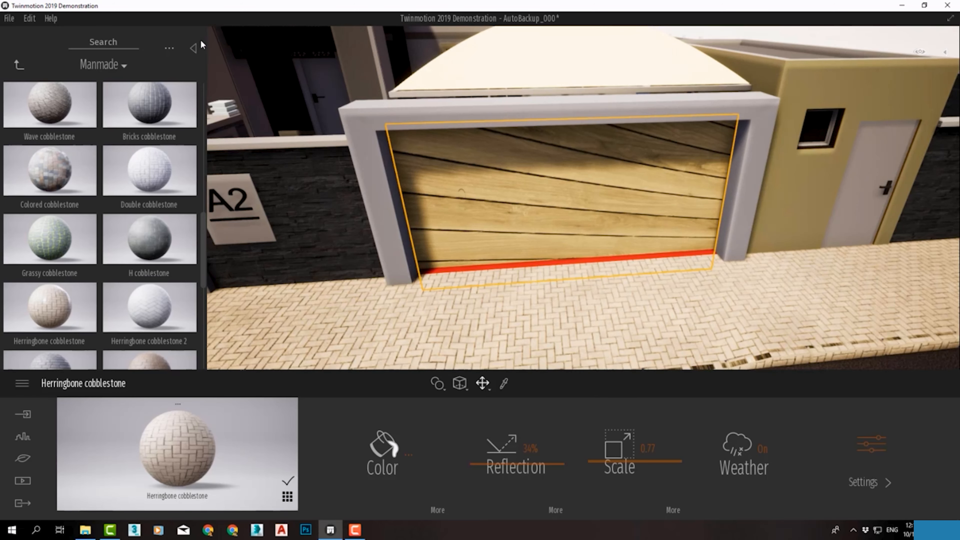
left_click(19, 65)
left_click(131, 126)
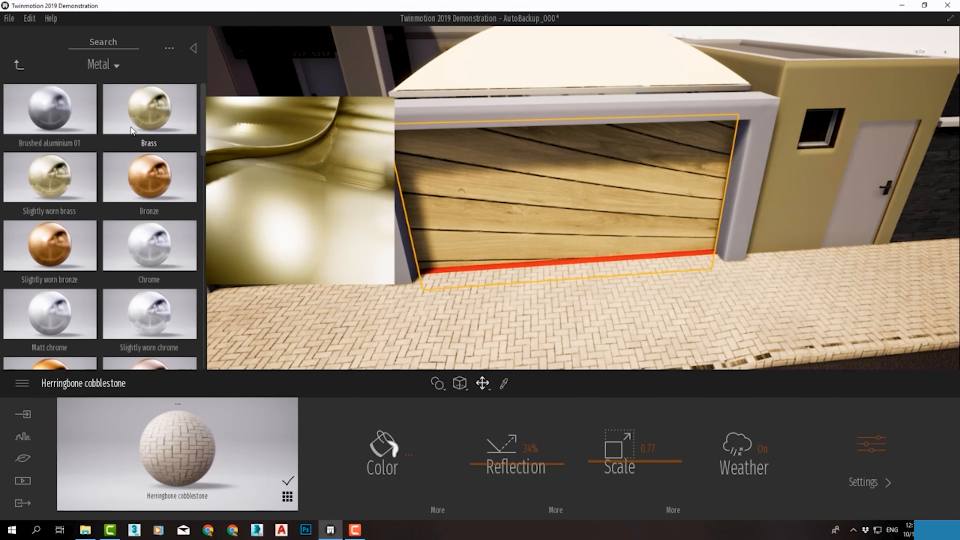
scroll(140, 186, "down", 3)
scroll(185, 251, "down", 10)
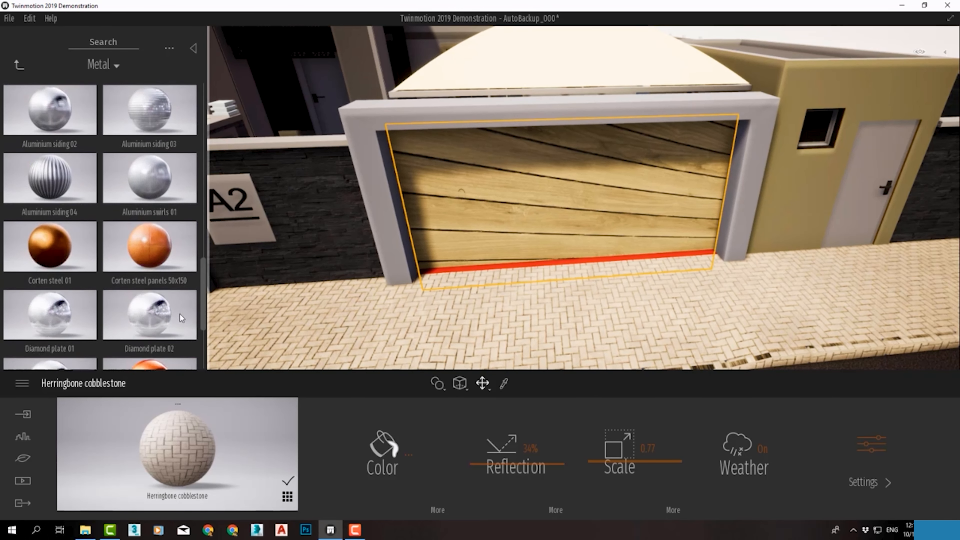
scroll(174, 344, "up", 10)
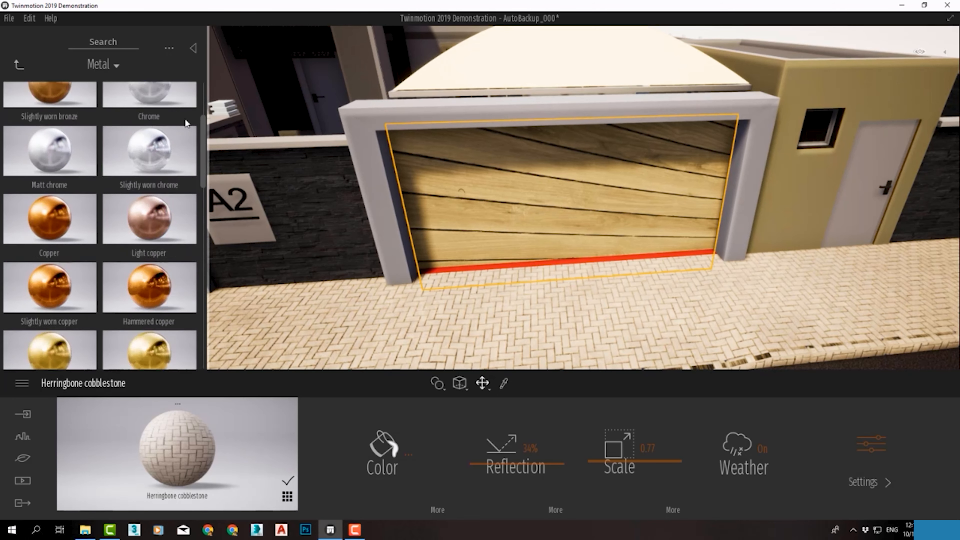
mouse_move(120, 107)
left_mouse_down()
mouse_move(454, 159)
mouse_move(510, 180)
left_mouse_up()
Set the garage door's Brushed aluminium 01 to 9% reflection and a scale of 0.17, and open its colour for editing
scroll(521, 198, "up", 5)
right_click_drag(523, 199, 525, 155)
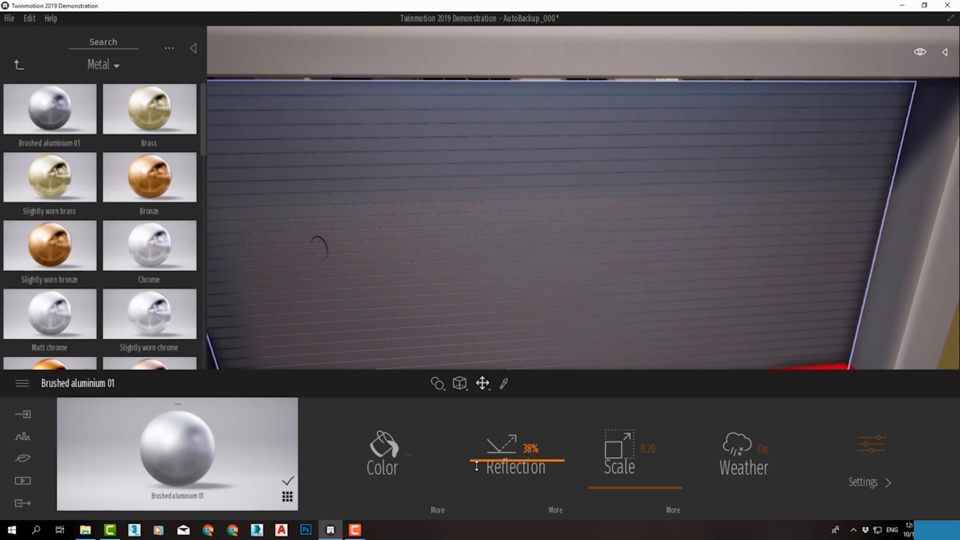
left_click_drag(477, 466, 511, 466)
left_click(869, 483)
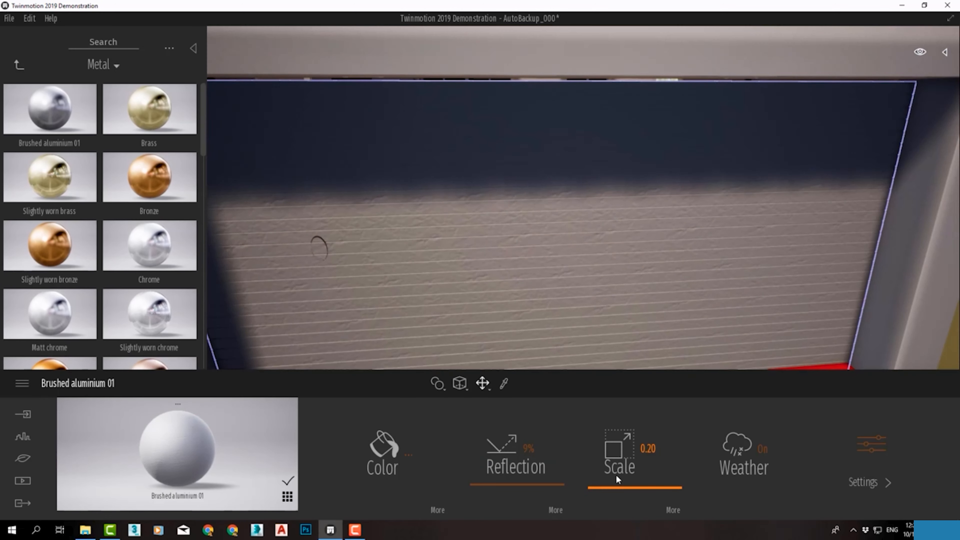
mouse_move(616, 477)
left_mouse_down()
mouse_move(610, 482)
mouse_move(609, 467)
mouse_move(610, 490)
left_mouse_up()
left_click(369, 448)
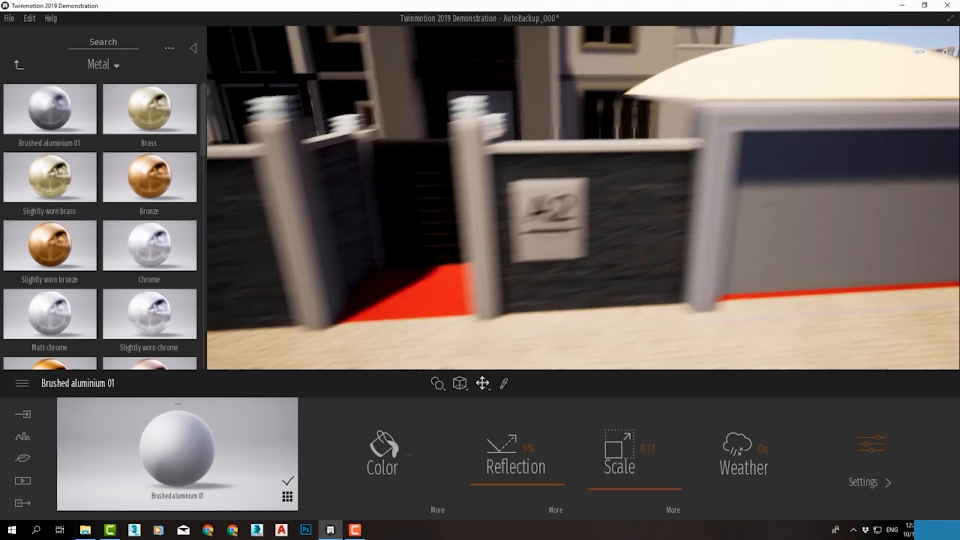
right_click_drag(624, 314, 545, 322)
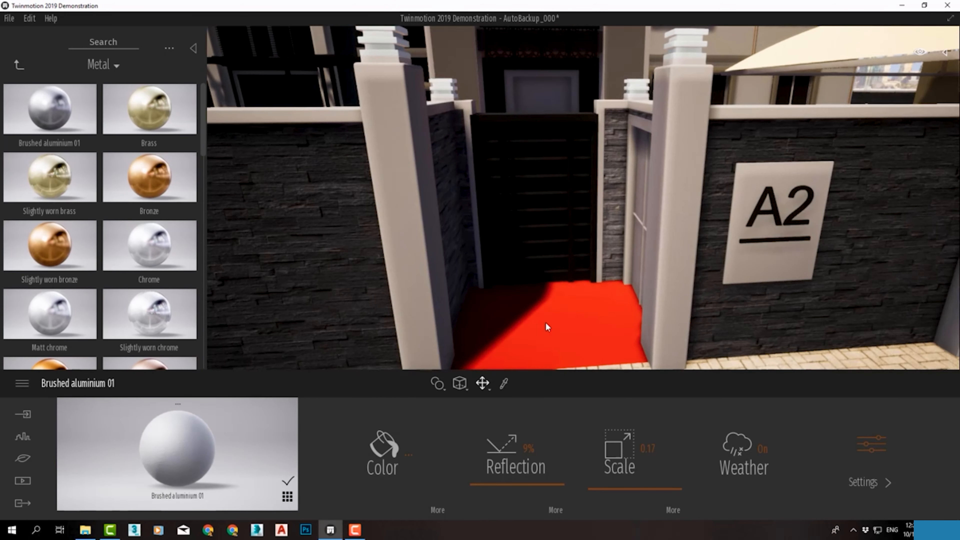
Examine the entrance pillars and boundary wall up close, as well as the whole villa and street from a distance
left_click(428, 261)
scroll(459, 267, "down", 6)
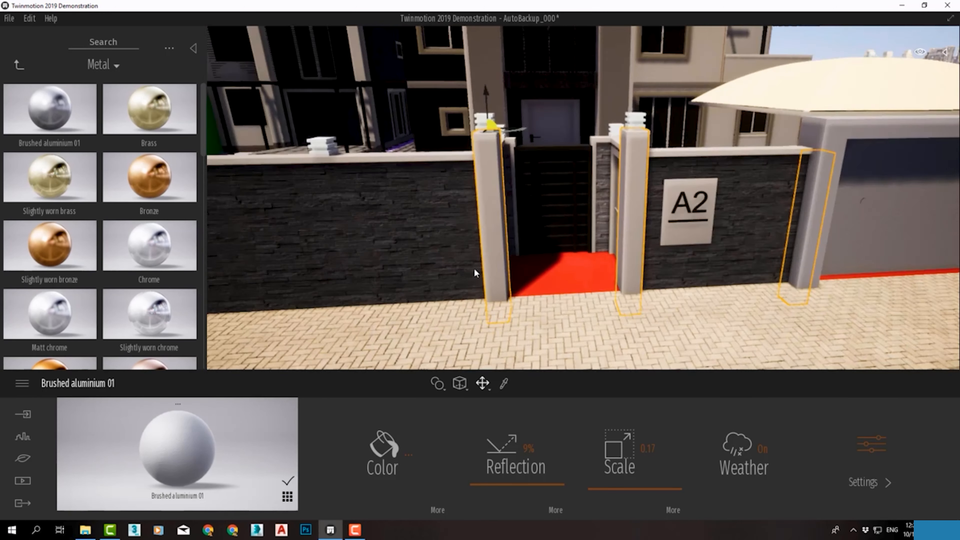
middle_click_drag(652, 231, 739, 252)
scroll(762, 197, "down", 2)
scroll(762, 196, "down", 5)
right_click_drag(738, 252, 737, 276)
middle_click_drag(737, 276, 487, 222)
scroll(487, 221, "up", 3)
scroll(500, 250, "down", 7)
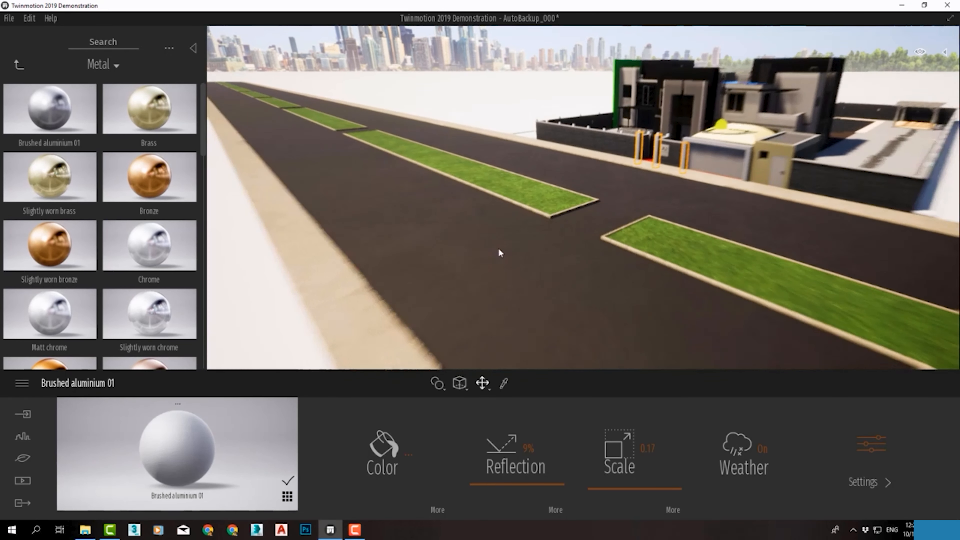
scroll(428, 310, "down", 6)
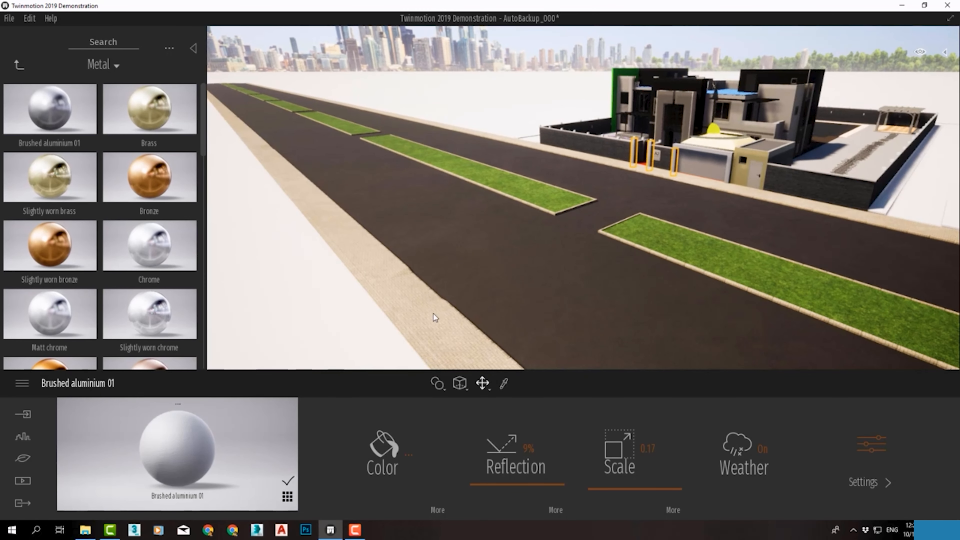
Sample Grass 1 from the street median and apply it to the white ground surrounding the street and villa
left_click(229, 221)
left_click(19, 65)
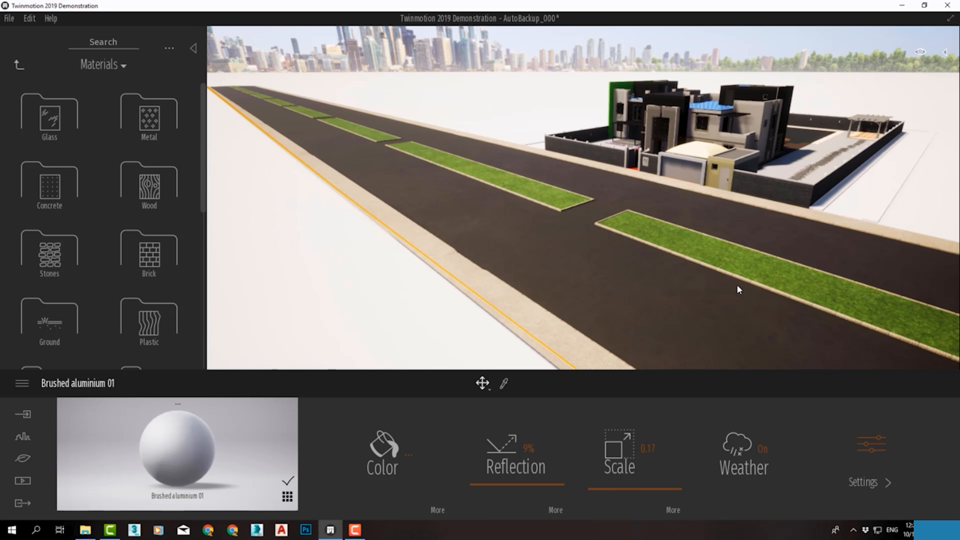
scroll(744, 282, "up", 2)
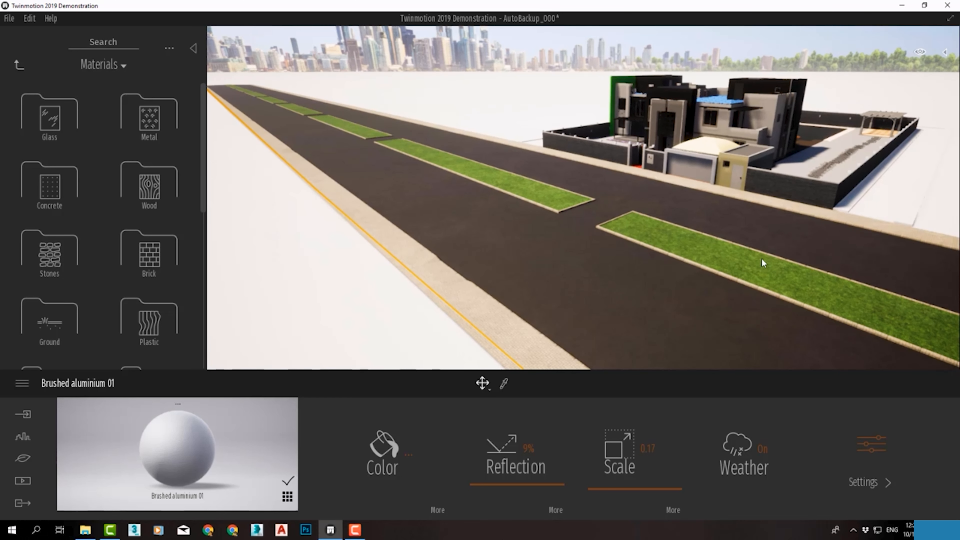
scroll(761, 259, "up", 3)
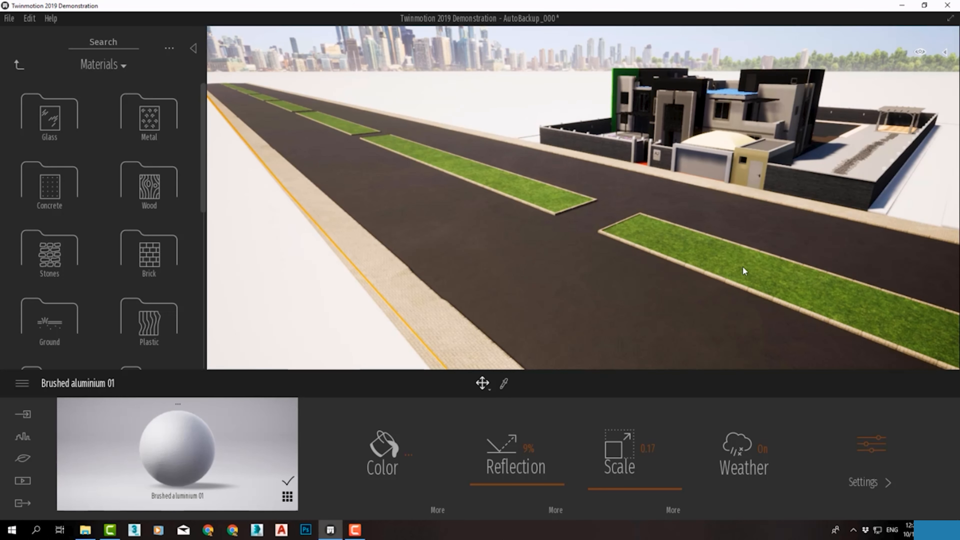
scroll(741, 267, "up", 2)
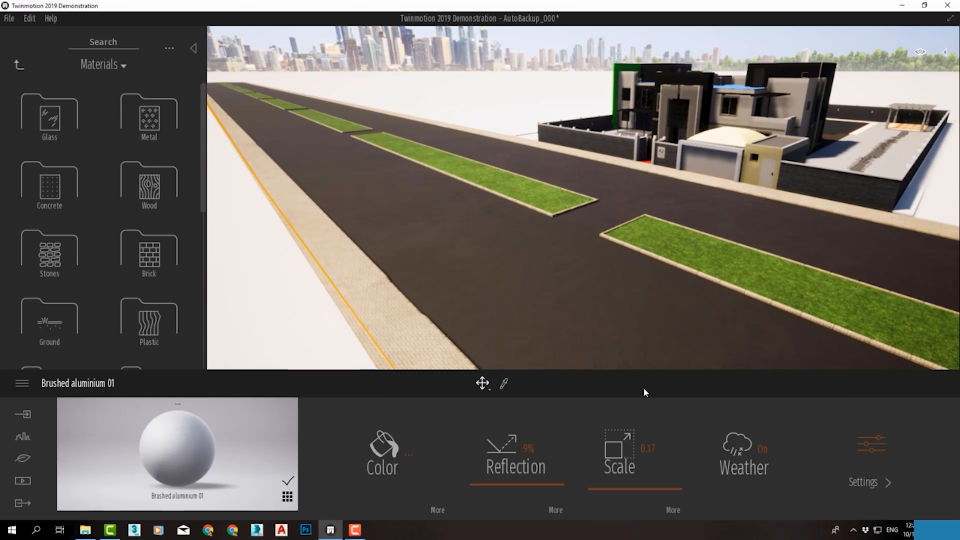
left_click(504, 383)
left_click(738, 250)
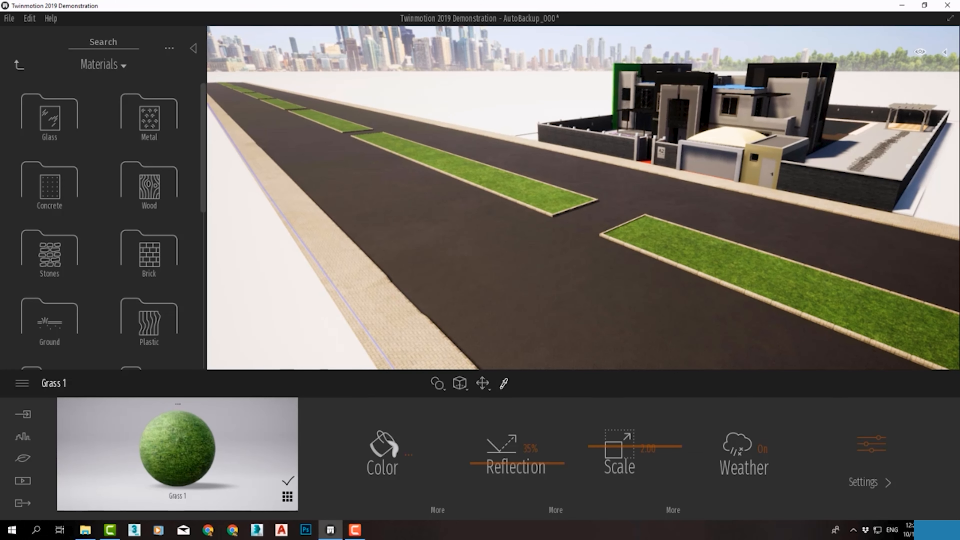
left_click(287, 497)
left_click_drag(138, 470, 254, 313)
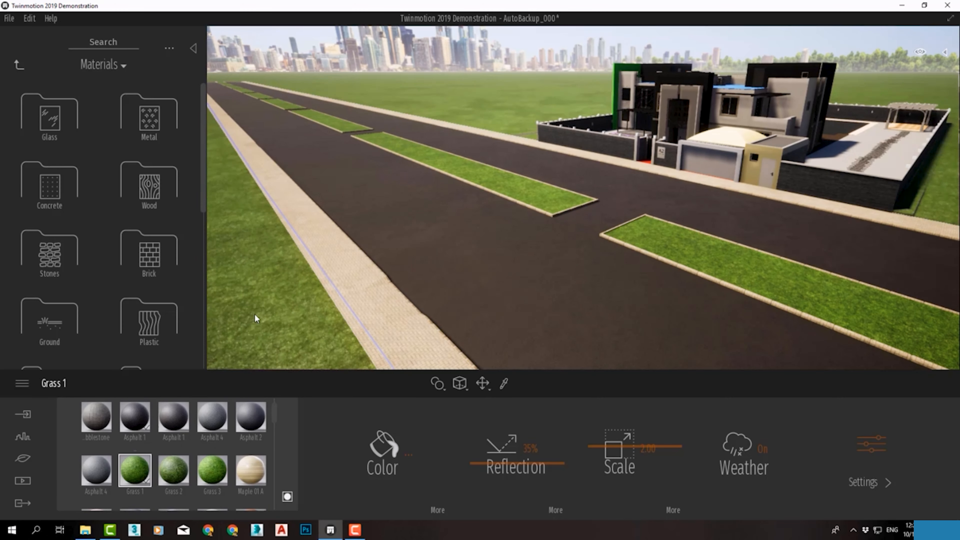
Try raising the kerb strips around the villa's boundary wall by about 0.83, and undo the move
middle_click_drag(703, 144, 790, 232)
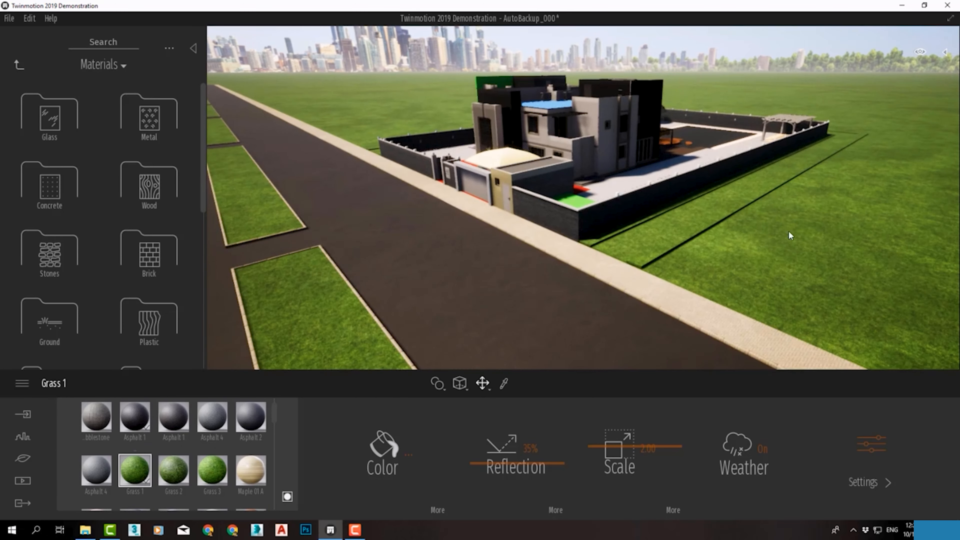
left_click(635, 262)
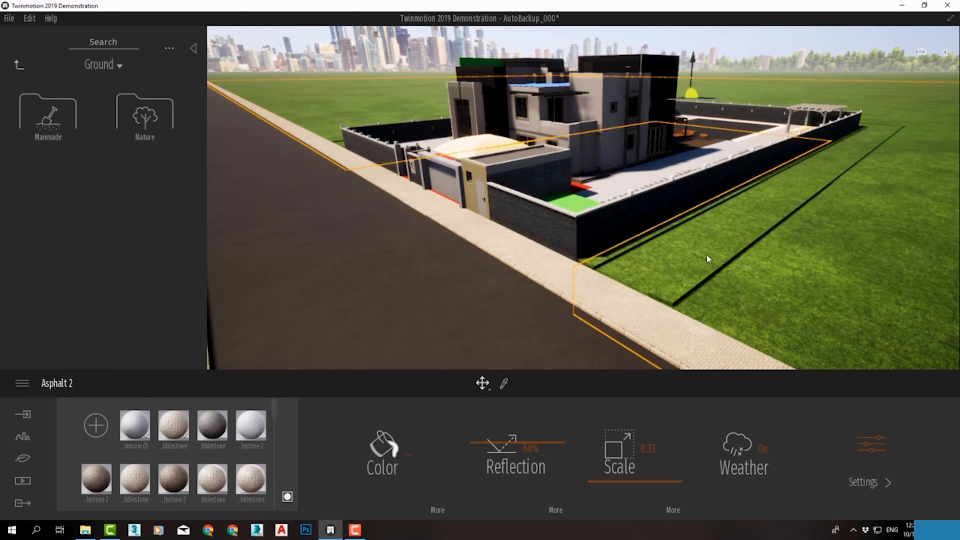
left_click(707, 254)
left_click_drag(647, 101, 648, 96)
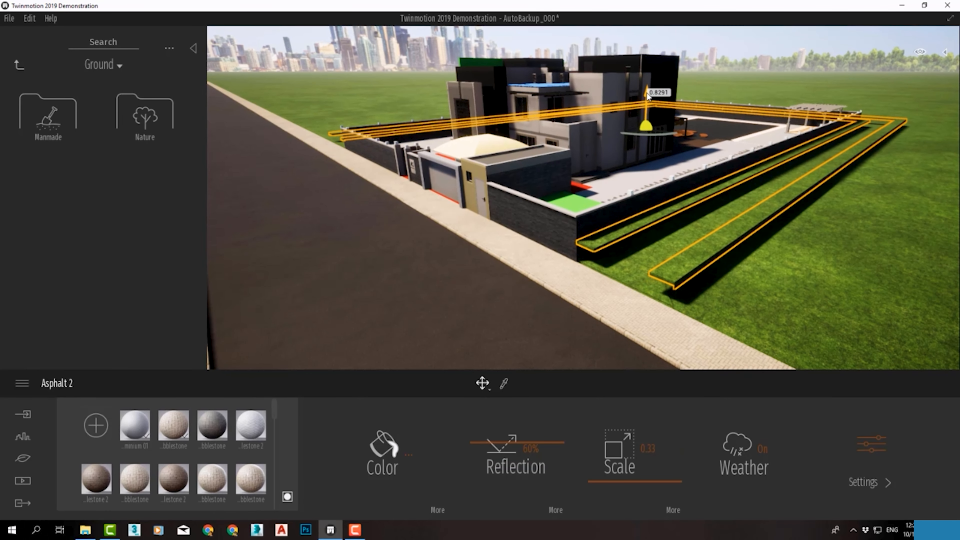
key("ctrl+z")
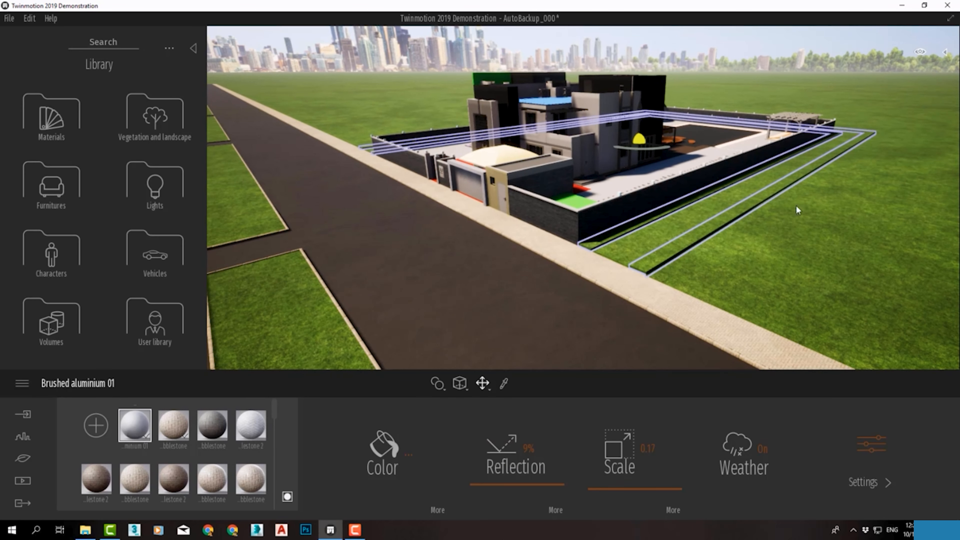
Try Herringbone cobblestone 2 on the kerb strips beside the boundary wall, and undo it
left_click(696, 241)
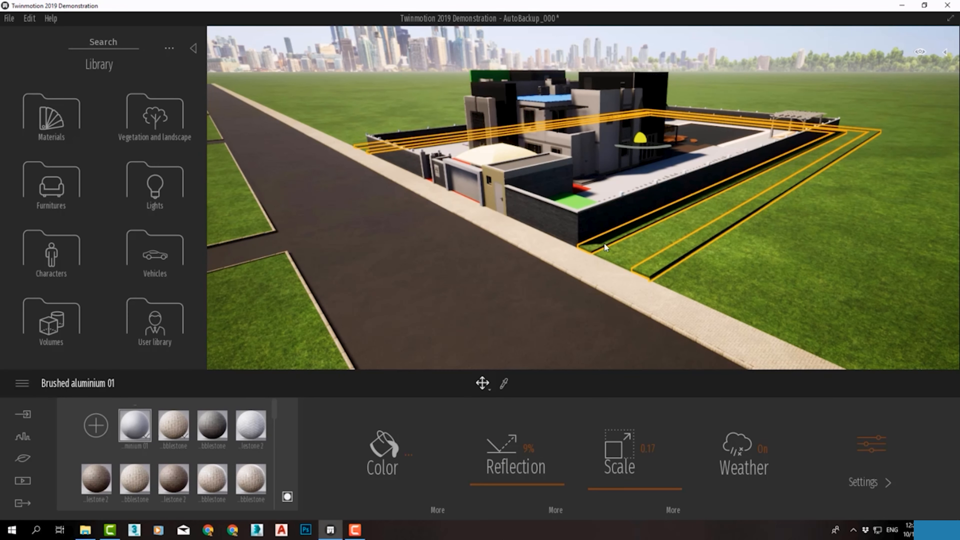
left_click_drag(251, 426, 730, 241)
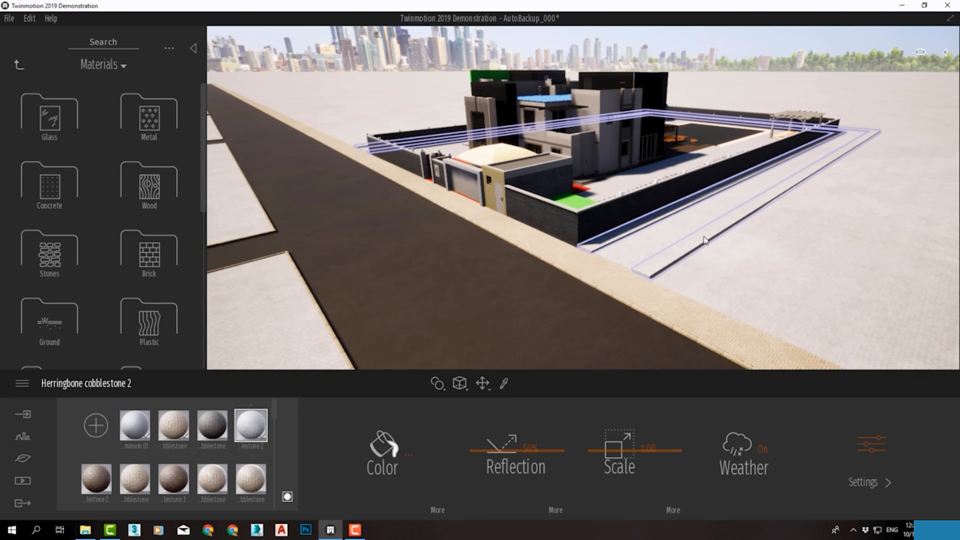
key("ctrl+z")
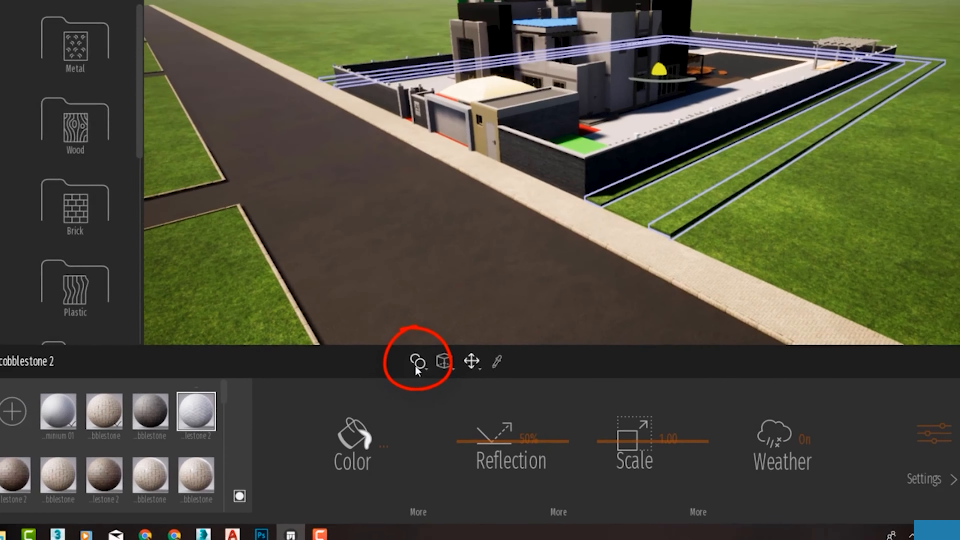
Switch material assignment to Apply to object, sample the sidewalk's Herringbone cobblestone and apply it to the kerb strips around the boundary wall
left_click(376, 320)
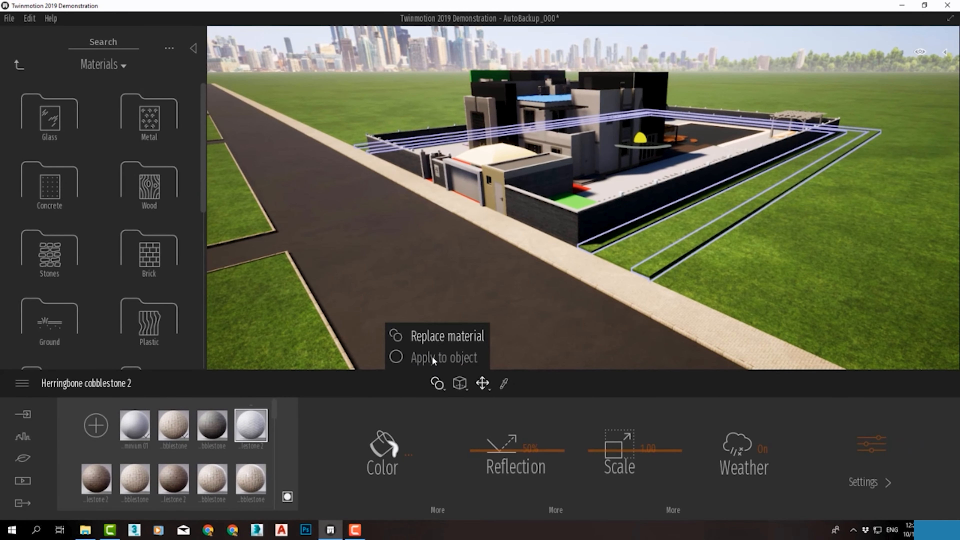
left_click(452, 358)
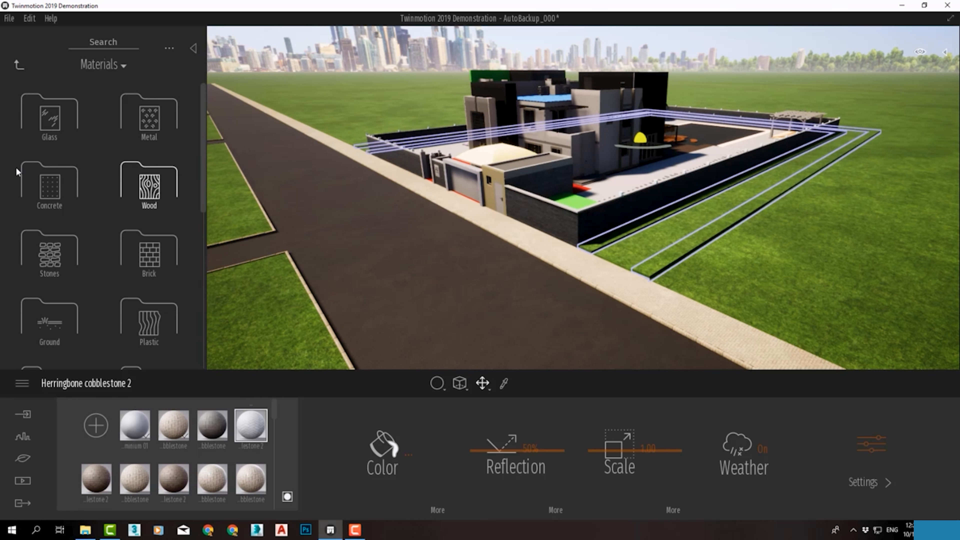
left_click(57, 173)
left_click(20, 66)
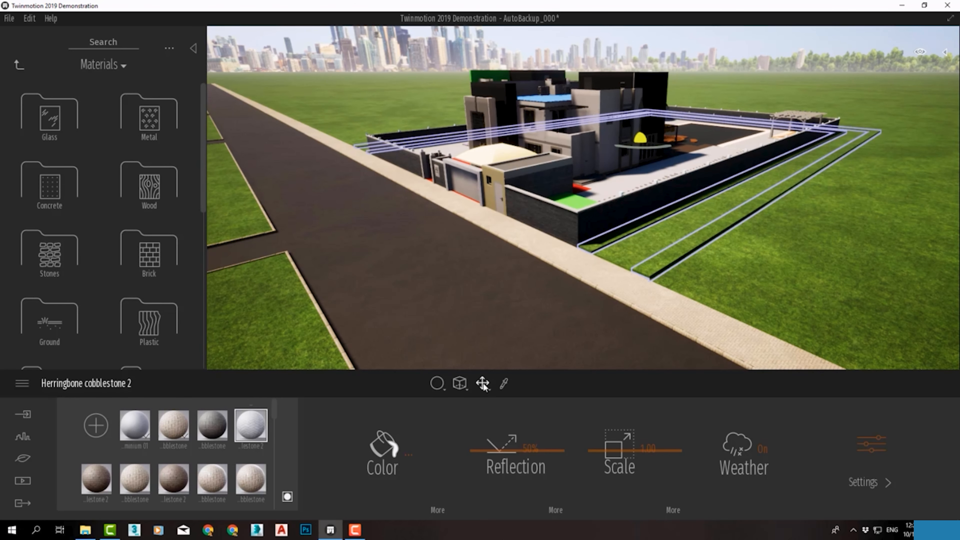
left_click(658, 289)
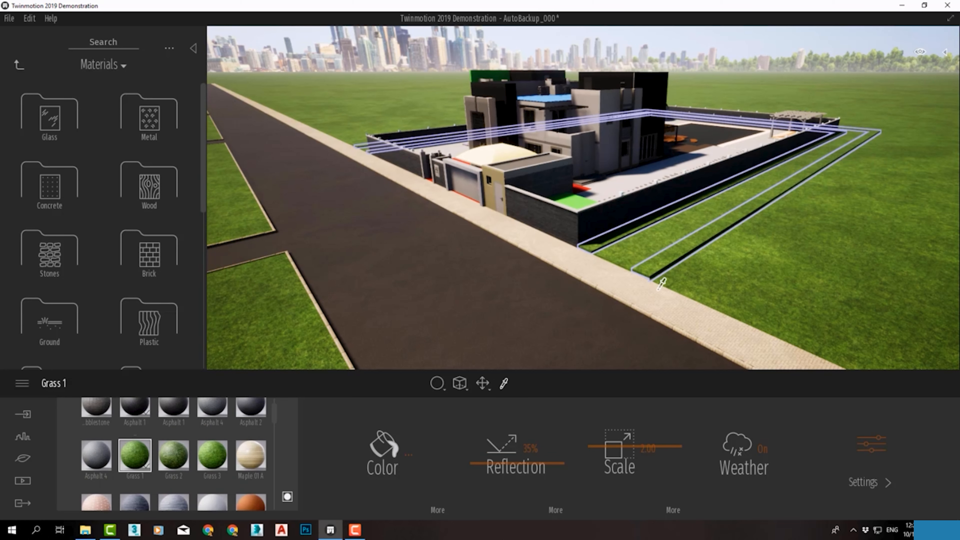
left_click(636, 298)
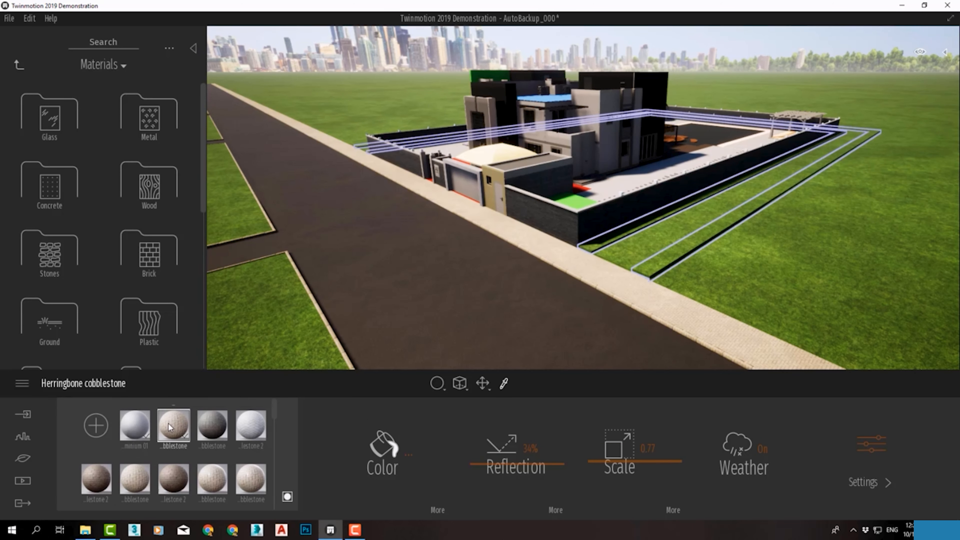
left_click_drag(169, 428, 653, 272)
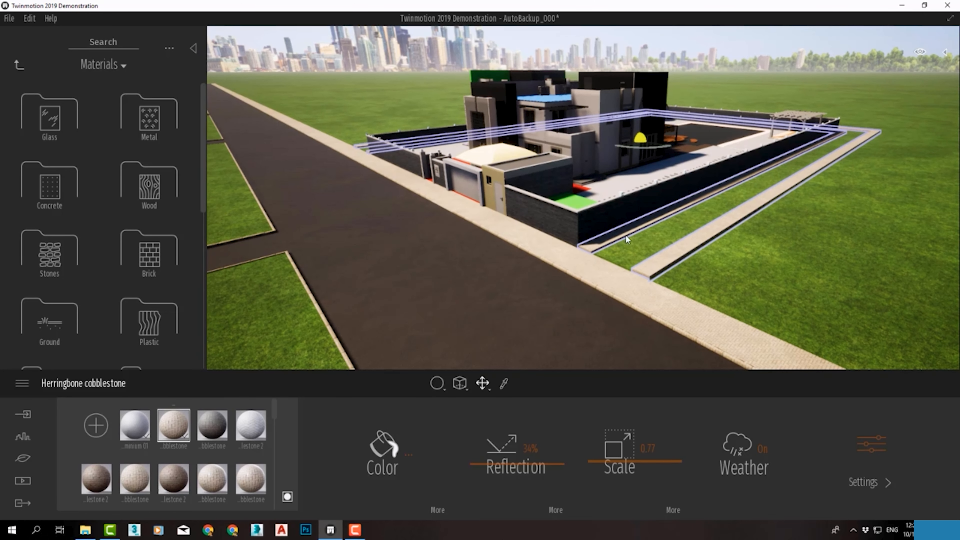
Apply Round cobblestone from the Manmade ground materials to the grass strip between the kerbs on the villa's other side
middle_click_drag(323, 170, 329, 171)
right_click_drag(329, 171, 499, 164)
middle_click_drag(328, 170, 267, 183)
scroll(592, 212, "up", 3)
left_click(589, 213)
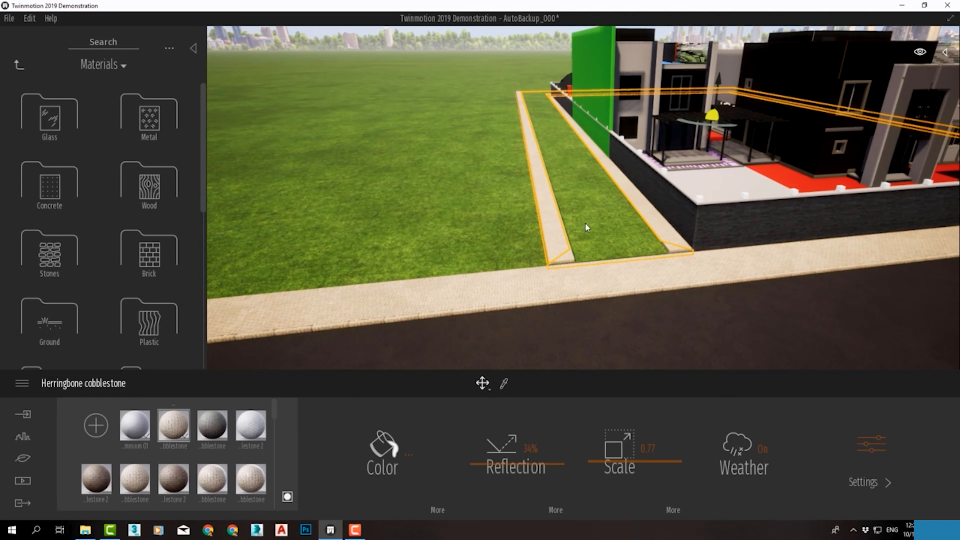
scroll(586, 223, "up", 3)
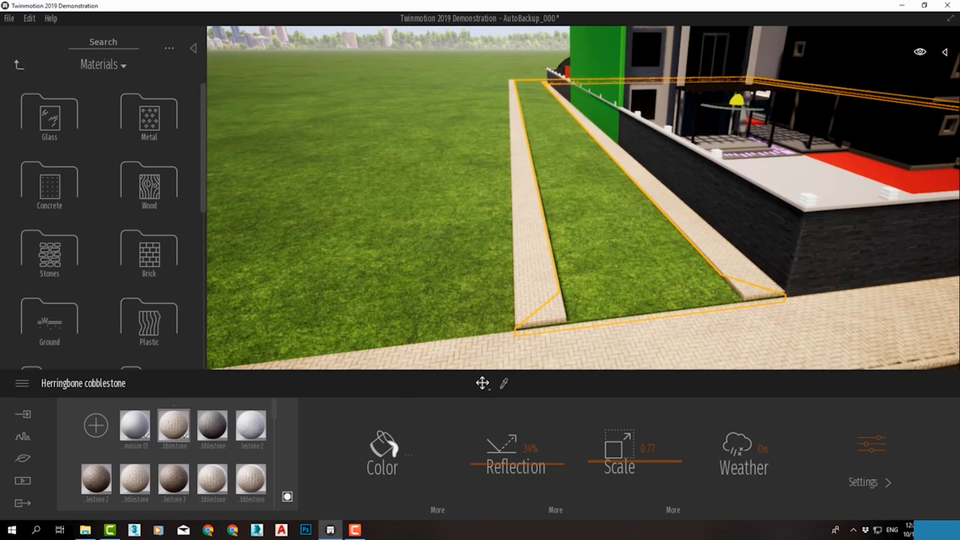
scroll(587, 245, "down", 3)
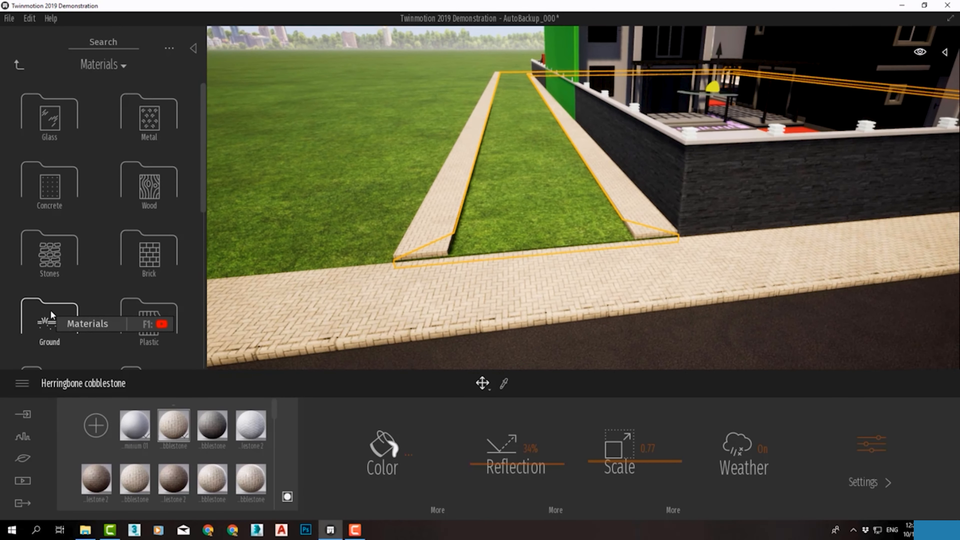
left_click(52, 314)
left_click(148, 112)
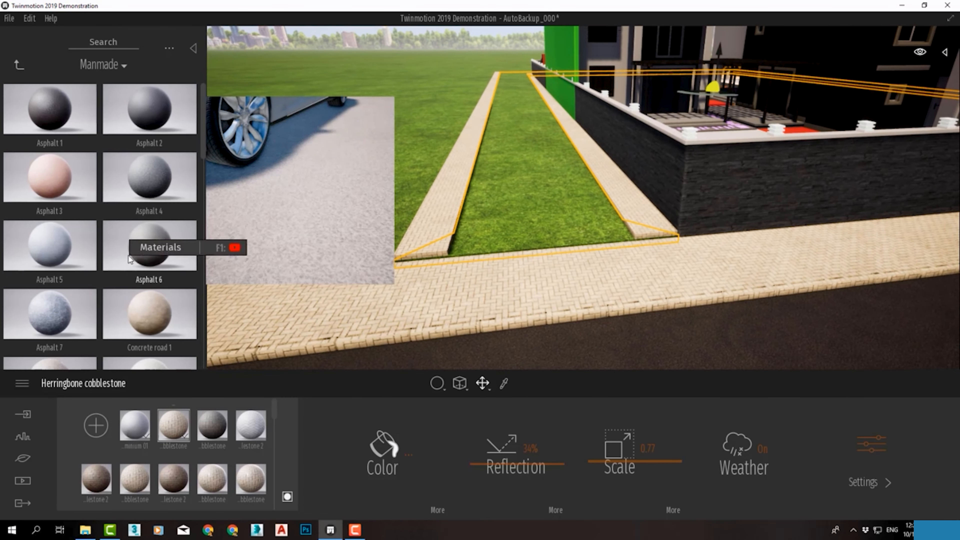
left_click_drag(203, 172, 205, 246)
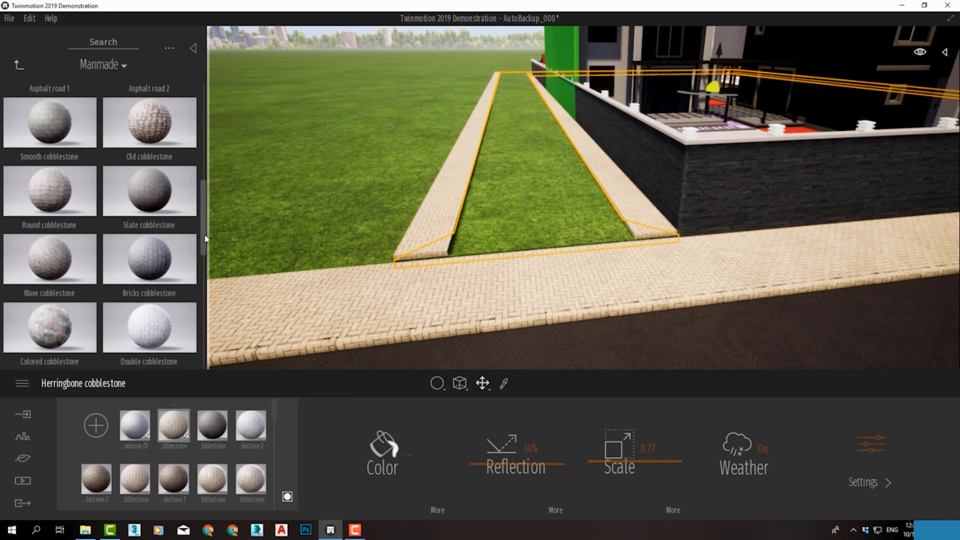
scroll(205, 242, "up", 1)
left_click_drag(50, 231, 507, 202)
Apply the same Round cobblestone to the kerbs on both sides of the strip
scroll(509, 205, "up", 4)
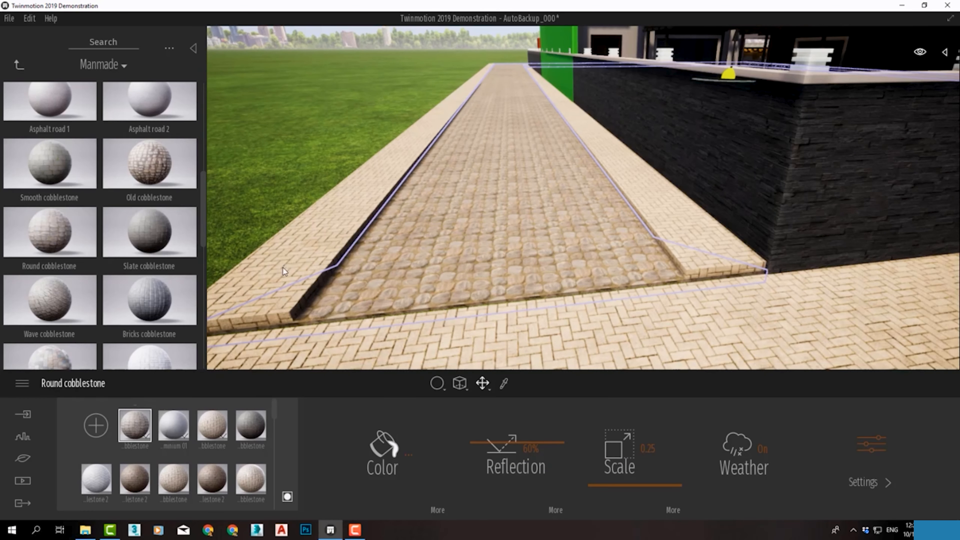
middle_click_drag(469, 257, 580, 273)
left_click_drag(135, 426, 396, 292)
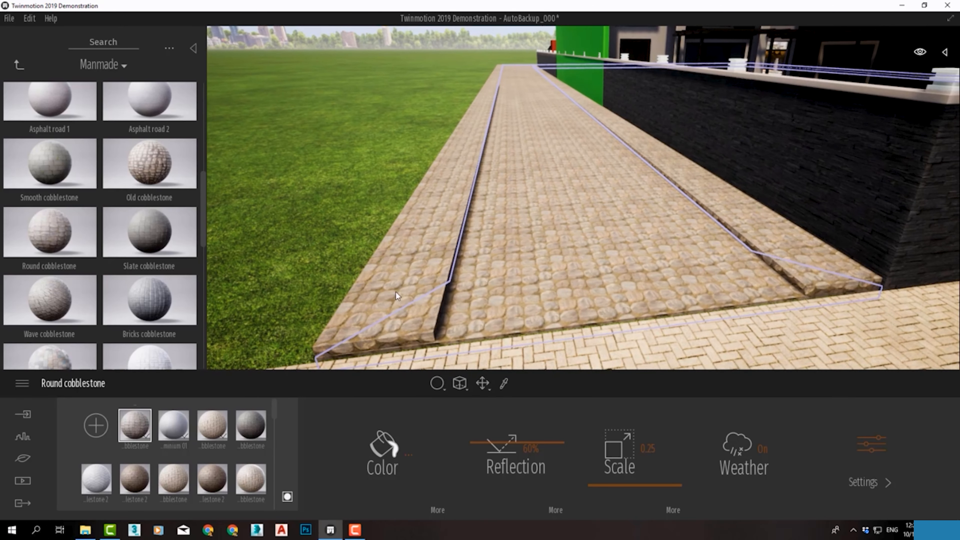
Sample Grass 1 from the surrounding lawn and apply it to the strip between the kerbs
left_click(505, 386)
left_click(341, 246)
left_click_drag(179, 458, 547, 240)
scroll(546, 240, "down", 4)
right_click_drag(547, 240, 450, 219)
middle_click_drag(450, 219, 771, 296)
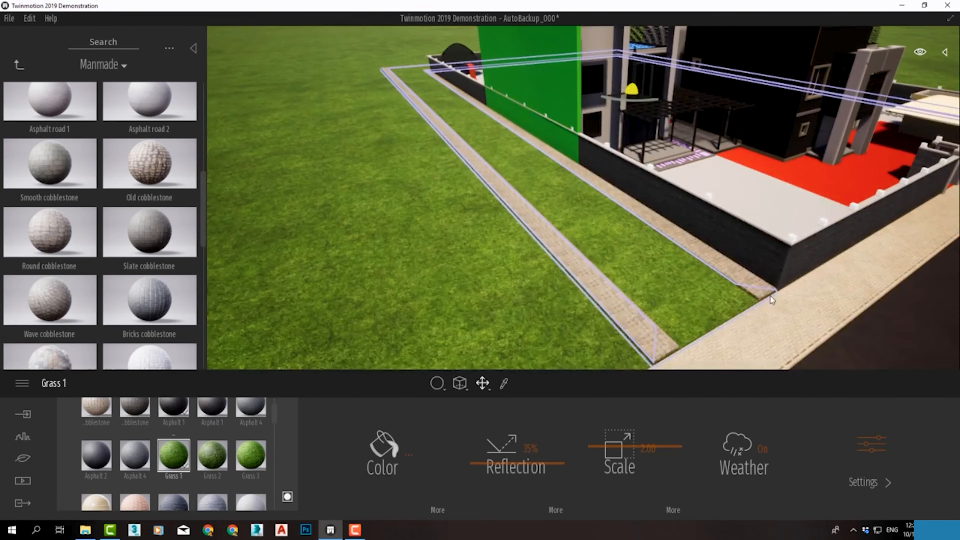
Examine the finished border strips, the street and the villa's front from several angles
scroll(770, 296, "down", 3)
middle_click_drag(798, 260, 629, 296)
right_click_drag(628, 296, 691, 151)
right_click_drag(549, 190, 510, 204)
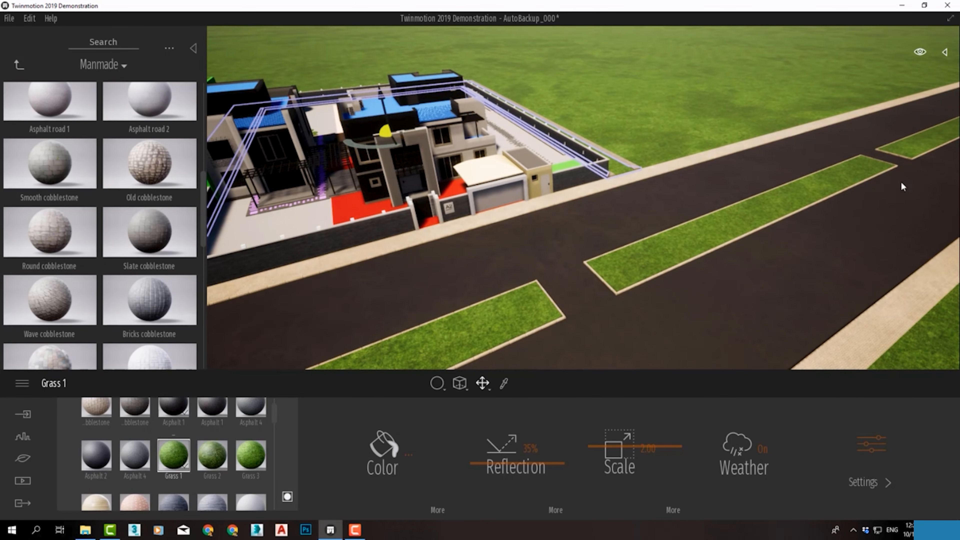
right_click_drag(564, 273, 486, 248)
middle_click_drag(486, 247, 473, 272, "shift")
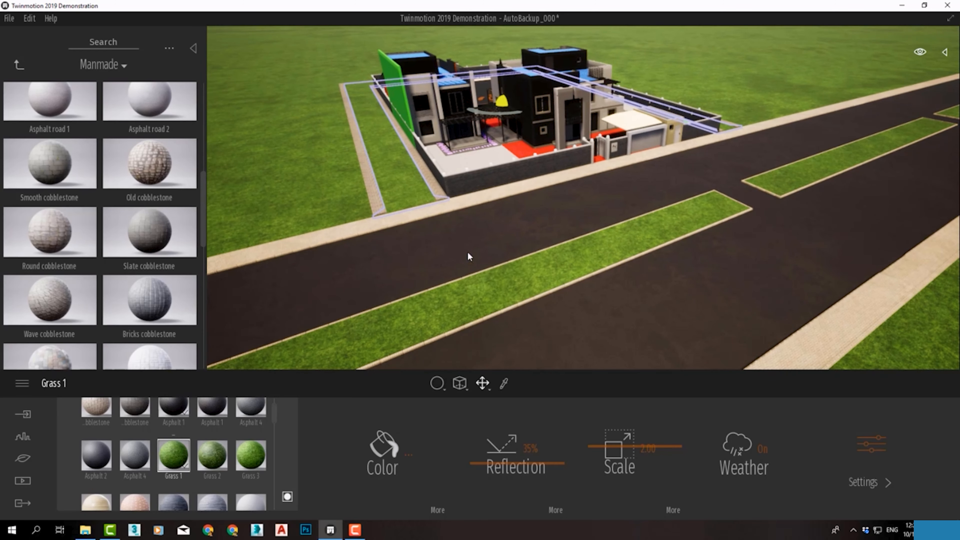
scroll(501, 96, "up", 3)
middle_click_drag(500, 96, 518, 142, "shift")
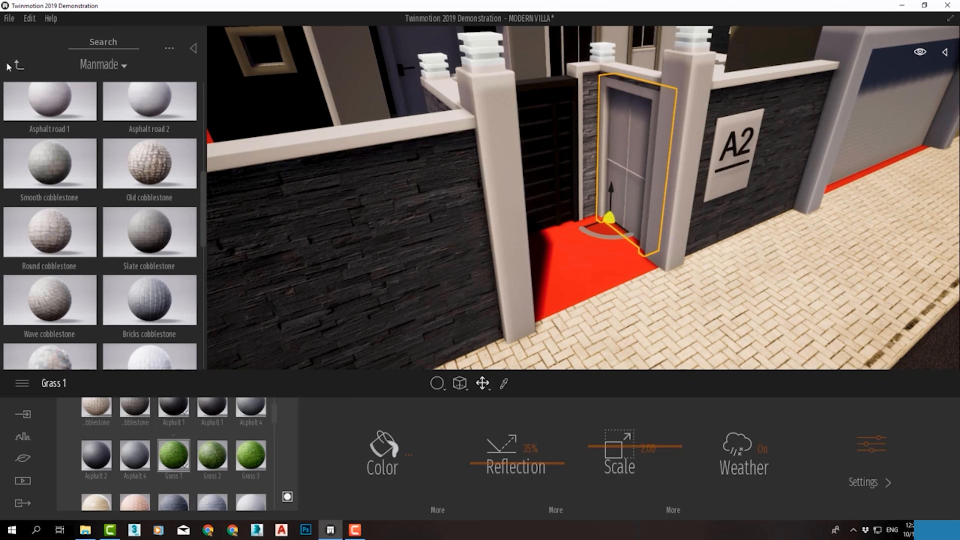
Apply Concrete slabs 02 from the Concrete materials to the entrance gate pillars and the coping of the boundary wall
left_click(15, 65)
left_click(16, 65)
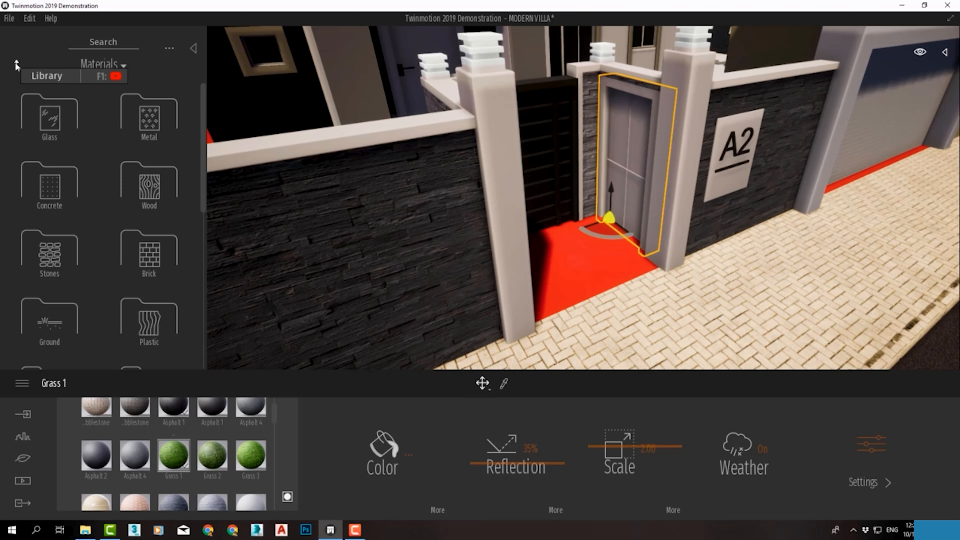
left_click(57, 189)
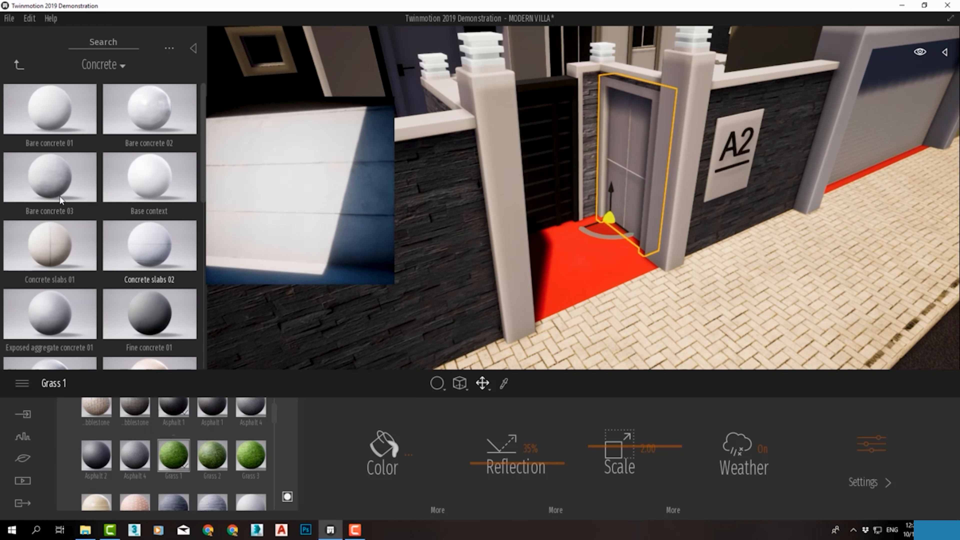
left_click_drag(58, 193, 506, 217)
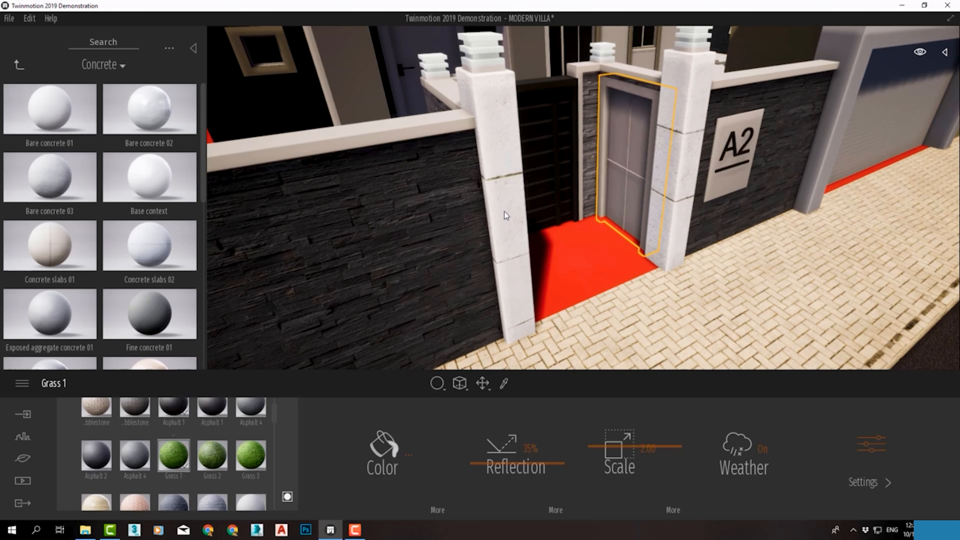
left_click_drag(149, 246, 402, 136)
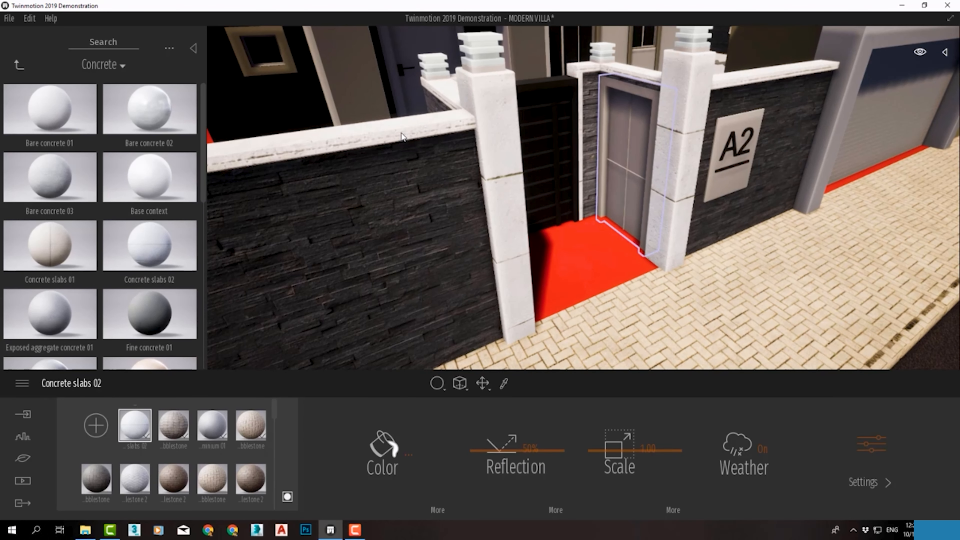
Replace the boundary wall coping's material with Bare concrete 03 and apply the same concrete to the garage door's frame
left_click_drag(60, 176, 440, 120)
scroll(455, 141, "down", 3)
middle_click_drag(455, 142, 310, 159)
scroll(553, 230, "up", 3)
middle_click_drag(553, 230, 700, 182)
left_click_drag(42, 180, 594, 81)
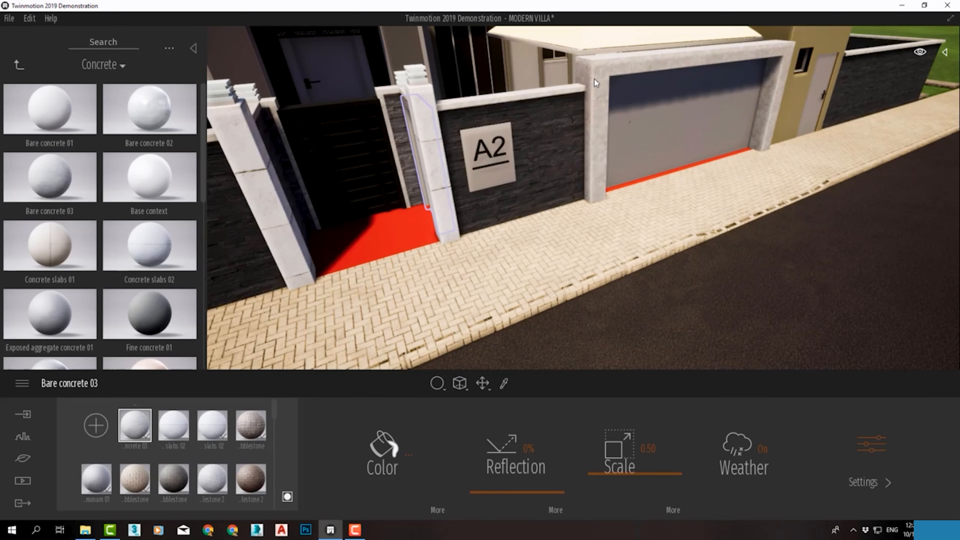
Try Ipe A and Redcedar 06 G from the Wood materials on the entrance gate's slats
middle_click_drag(594, 82, 532, 227)
right_click_drag(533, 227, 608, 350)
middle_click_drag(609, 350, 519, 285)
scroll(506, 200, "up", 5)
middle_click_drag(506, 201, 401, 223, "shift")
scroll(401, 223, "down", 2)
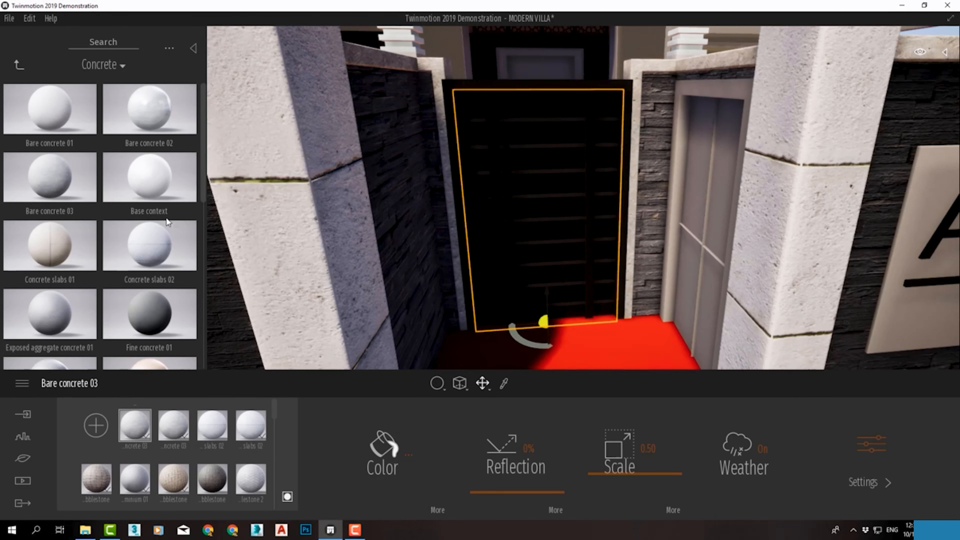
left_click(16, 63)
left_click(144, 179)
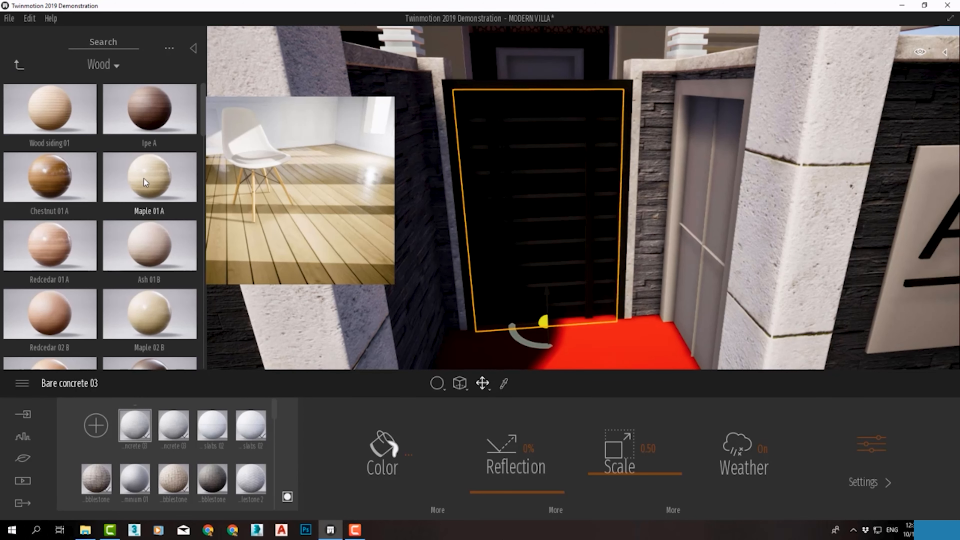
left_click_drag(70, 175, 559, 212)
scroll(147, 232, "down", 4)
scroll(147, 231, "down", 5)
left_click_drag(50, 177, 536, 185)
Darken the gate's Redcedar 06 G wood to a brown colour, about RGB 134, 85, 54
left_click(409, 457)
left_click_drag(480, 154, 209, 96)
left_click_drag(204, 152, 209, 193)
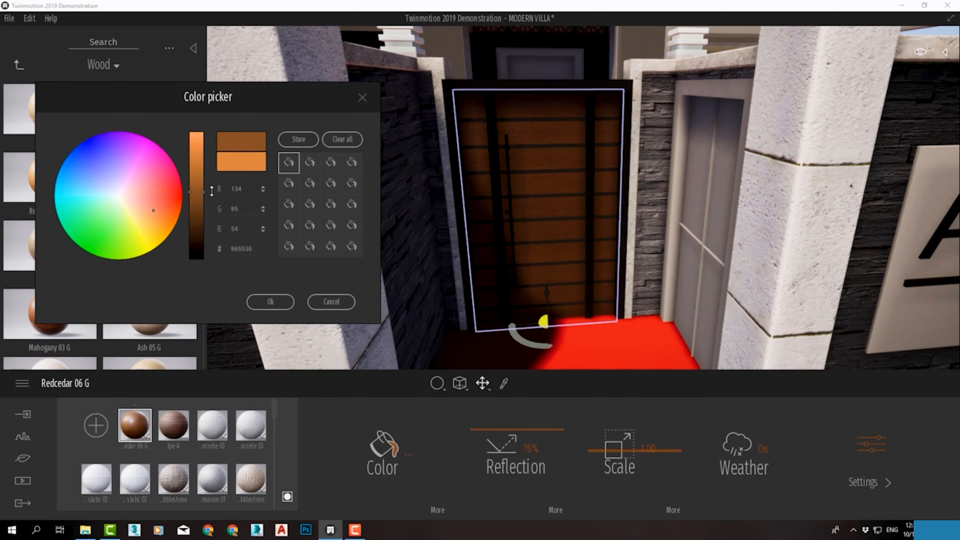
left_click(270, 302)
Try Oak 03 G, Maple 05 F and Redcedar 06 G on the small side door next to the entrance gate
left_click_drag(135, 425, 690, 120)
right_click_drag(690, 120, 741, 121)
left_click_drag(149, 177, 628, 178)
scroll(49, 189, "up", 1)
left_click_drag(49, 132, 624, 185)
left_click_drag(52, 210, 624, 185)
Apply Mahogany 04 G from the Wood materials to the entrance gate's slats and the side door
scroll(150, 305, "down", 6)
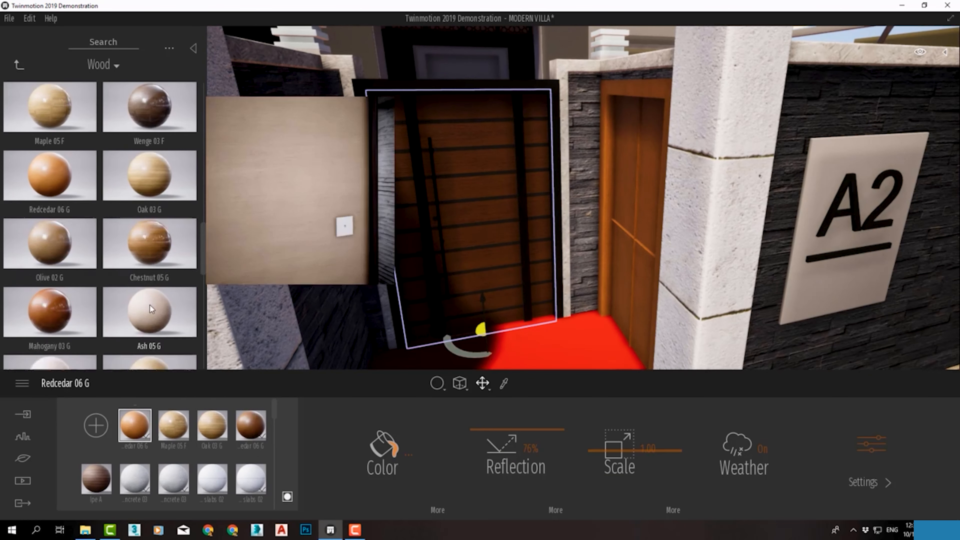
left_click_drag(150, 273, 52, 249)
scroll(51, 265, "down", 1)
mouse_move(49, 313)
left_mouse_down()
mouse_move(609, 196)
mouse_move(473, 205)
left_mouse_up()
Try Carbon, Silver and other metals on the entrance gate's vertical bars and settle on Brushed aluminium 01
left_click(19, 65)
left_click(150, 189)
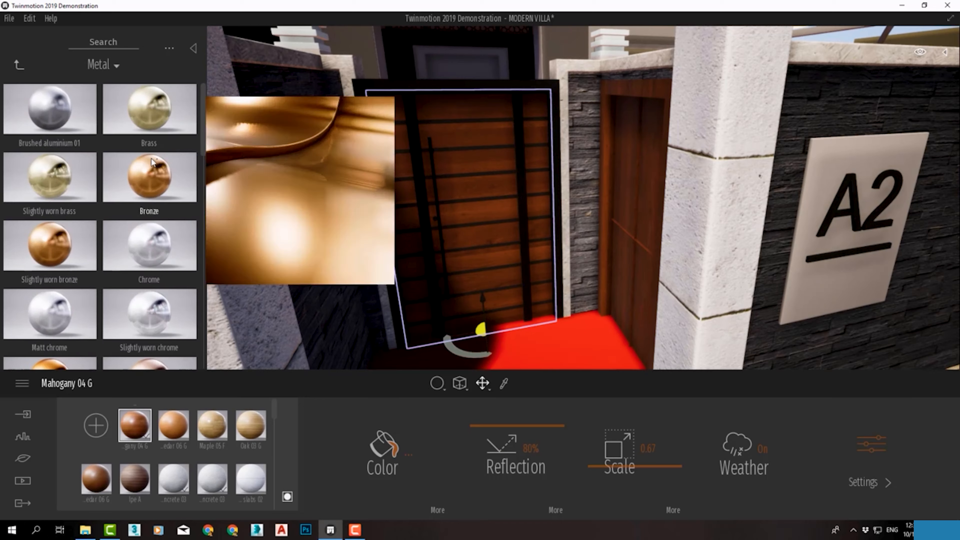
left_click_drag(49, 109, 426, 228)
scroll(98, 242, "down", 5)
left_click_drag(150, 256, 425, 227)
left_click_drag(50, 256, 426, 228)
left_click_drag(151, 119, 425, 228)
scroll(98, 243, "up", 5)
left_click_drag(50, 110, 425, 227)
Apply the scene's dark Brushed aluminium 01 to the entrance gate's outer frame
left_click(136, 474)
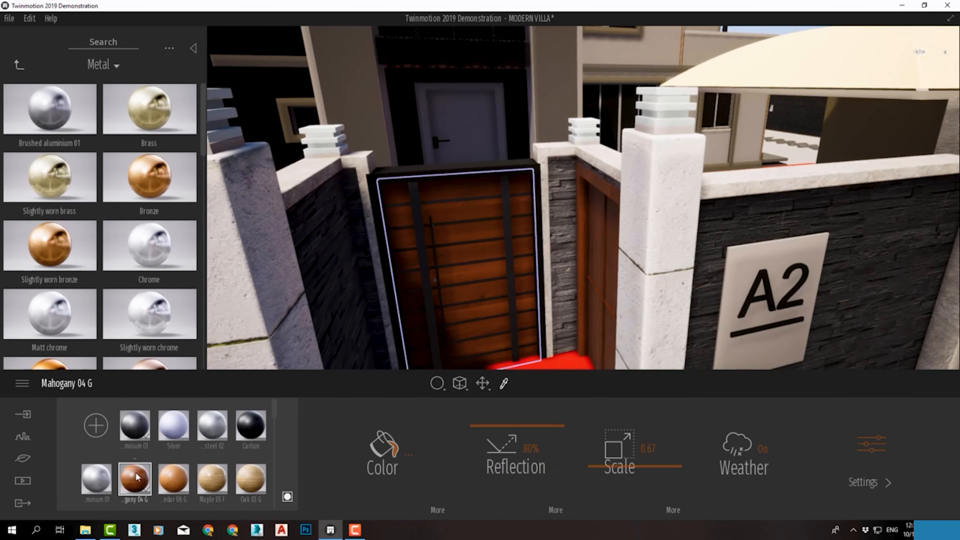
middle_click_drag(429, 251, 425, 199)
left_click_drag(135, 426, 390, 121)
Apply Carpet velvet 02 to the shade canopy behind the garage door
scroll(484, 180, "down", 5)
right_click_drag(485, 180, 529, 153)
middle_click_drag(529, 153, 614, 347)
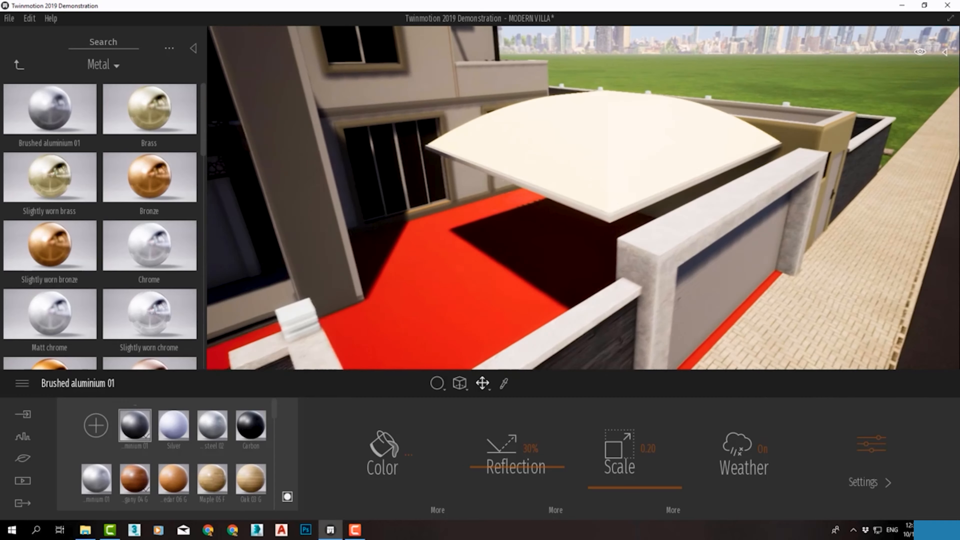
left_click(17, 65)
left_click_drag(205, 86, 200, 165)
scroll(92, 248, "up", 1)
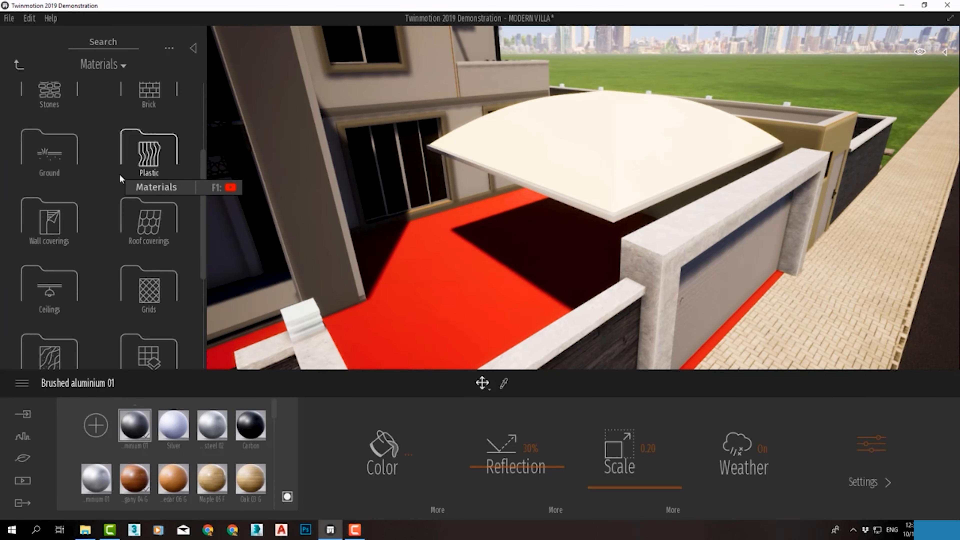
scroll(120, 175, "up", 2)
scroll(120, 175, "down", 3)
scroll(78, 305, "down", 2)
left_click(77, 305)
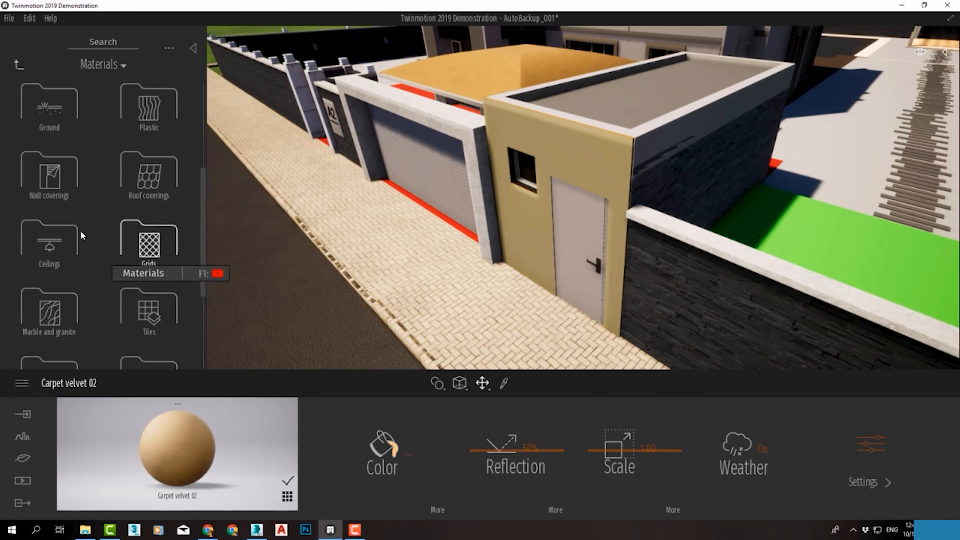
Apply Plaster coating 01 from the Wall coverings to the walls of the small guard room beside the garage
left_click(43, 319)
scroll(43, 325, "down", 5)
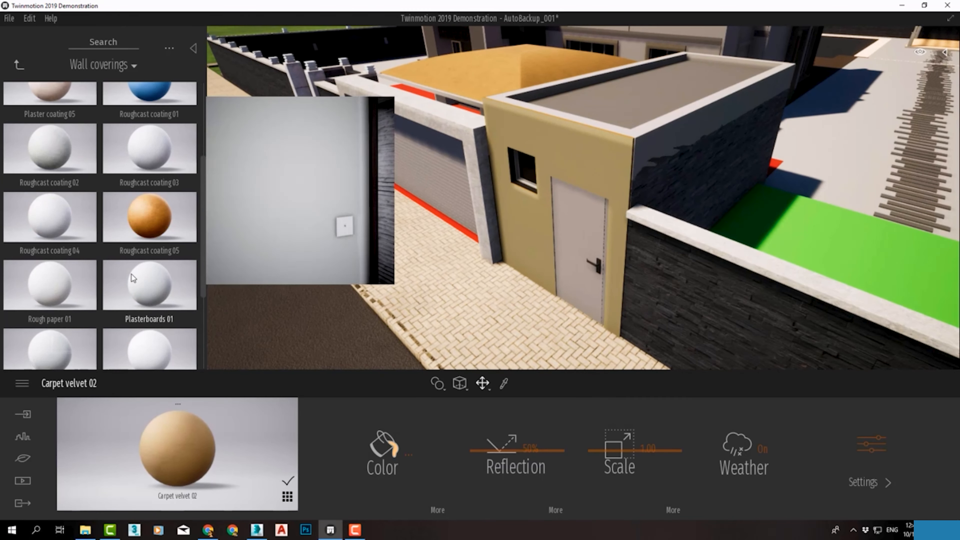
scroll(55, 243, "up", 5)
left_click_drag(60, 109, 609, 155)
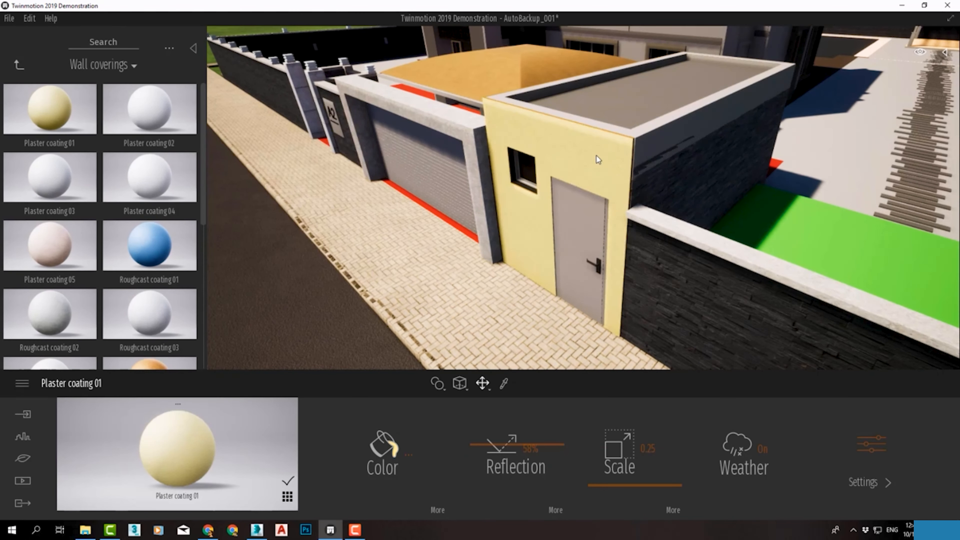
Change the colour of the guard room's Plaster coating 01 to white
scroll(610, 155, "up", 4)
left_click(402, 457)
left_click(396, 258)
left_click_drag(396, 258, 392, 254)
left_click(532, 361)
Apply Mahogany 04 G from the scene's used materials to the guard room's door
scroll(548, 273, "down", 4)
mouse_move(654, 176)
middle_mouse_down()
mouse_move(570, 207)
mouse_move(470, 157)
middle_mouse_up()
left_click(555, 202)
scroll(469, 157, "down", 4)
scroll(713, 186, "down", 4)
middle_click_drag(705, 177, 620, 189)
scroll(714, 273, "up", 5)
scroll(601, 189, "up", 4)
left_click(287, 497)
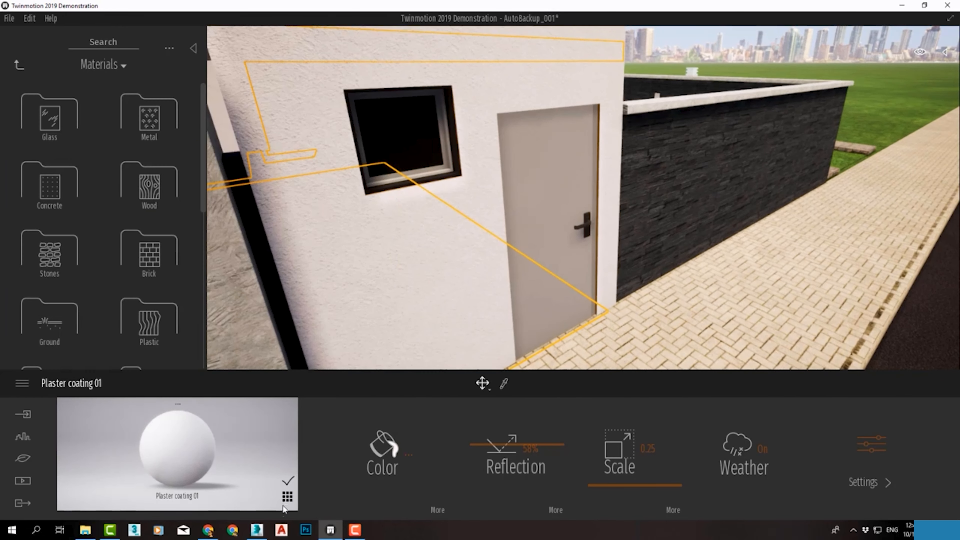
scroll(149, 481, "down", 1)
left_click_drag(97, 449, 555, 231)
middle_click_drag(555, 230, 670, 269)
Apply Mahogany 04 G to the outer surround of the guard room's window
scroll(667, 265, "up", 5)
key("Escape")
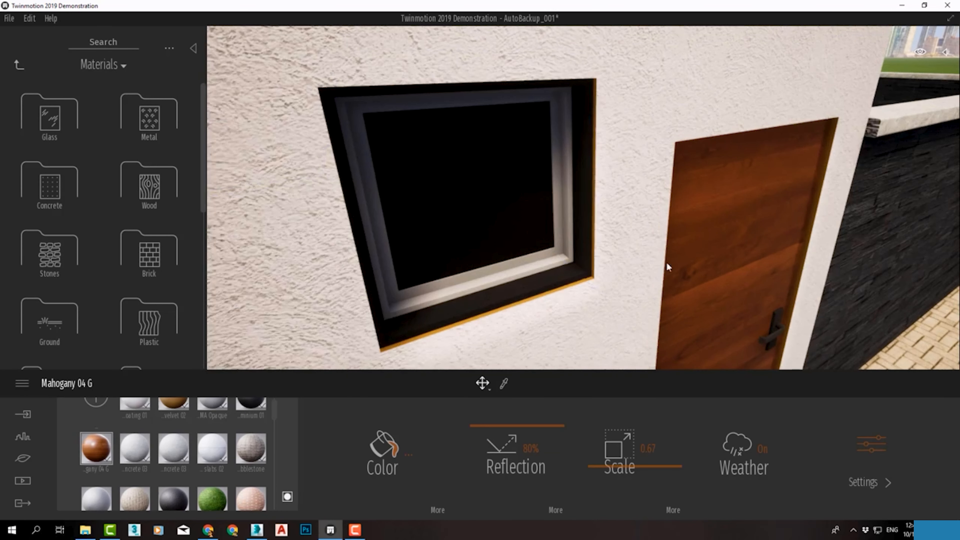
left_click_drag(98, 454, 488, 299)
scroll(88, 450, "up", 1)
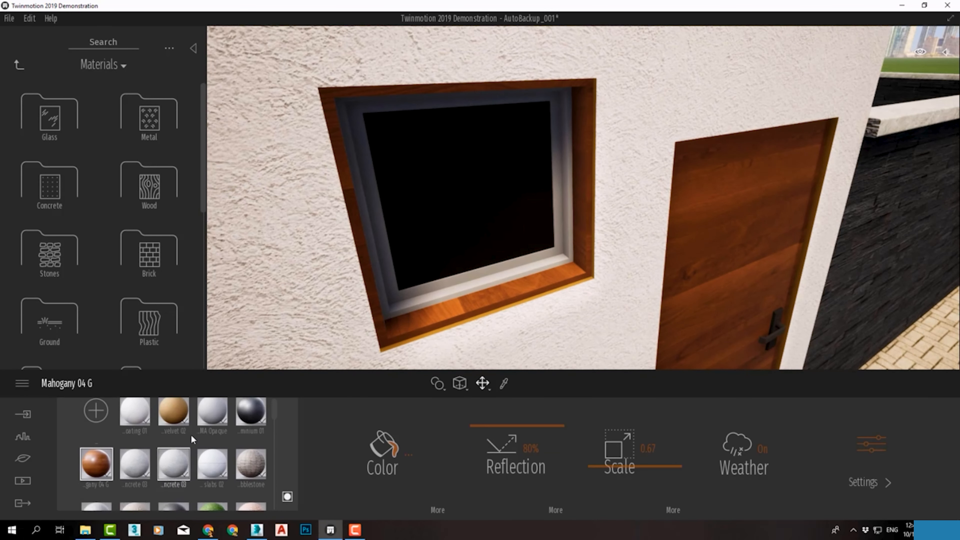
Apply Brushed aluminium 01 to the guard room window's inner frame and Reflective glass to its pane
left_click_drag(251, 424, 476, 280)
left_click(54, 134)
left_click_drag(161, 110, 439, 179)
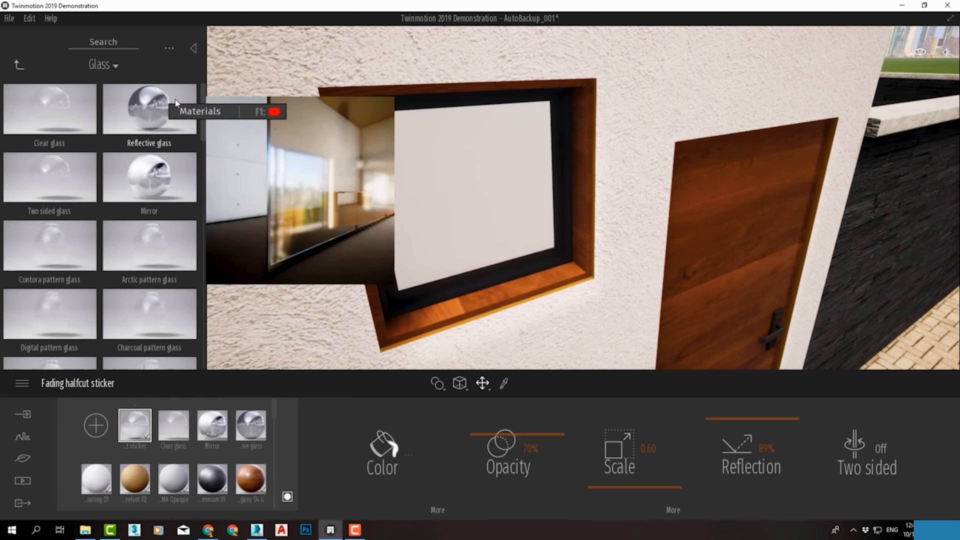
Try Concrete slabs 02 and Soft concrete 02 on the guard room's roof and settle on Concrete slabs 01
scroll(437, 179, "down", 6)
middle_click_drag(436, 178, 444, 257, "shift")
left_click(20, 66)
left_click(56, 189)
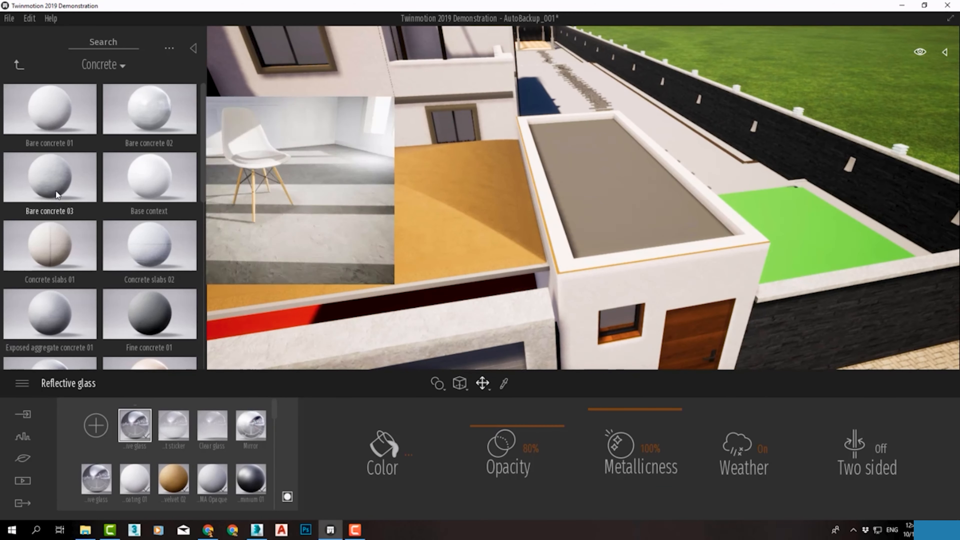
left_click_drag(140, 248, 598, 189)
scroll(136, 290, "down", 5)
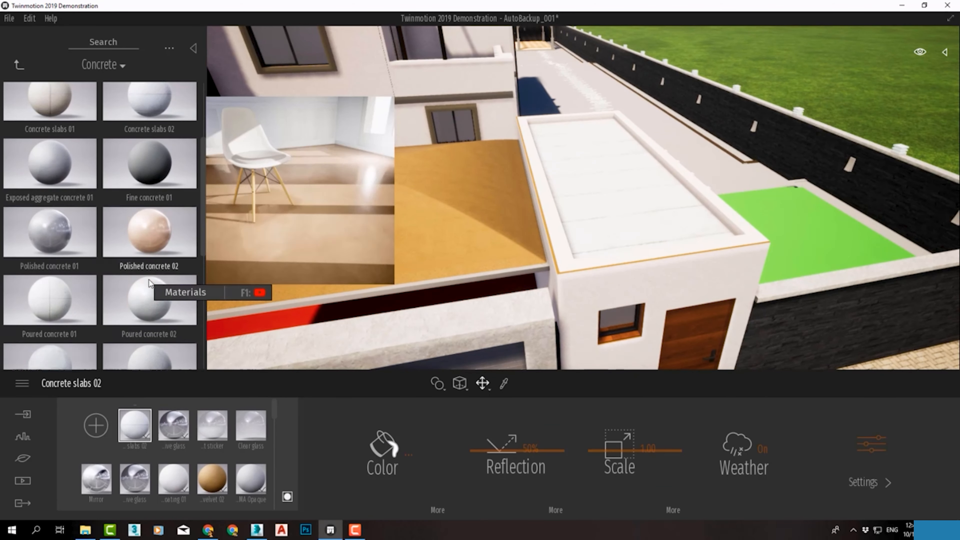
left_click_drag(108, 312, 578, 194)
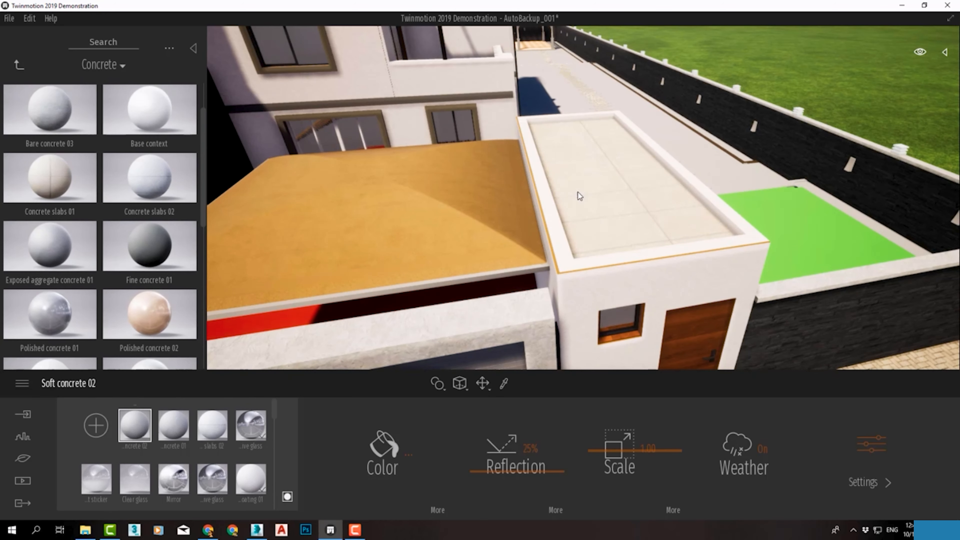
Darken the colour of the Concrete slabs 01 material on the guard room's roof
left_click(419, 466)
left_click_drag(471, 193, 470, 239)
left_click(544, 356)
left_click(391, 443)
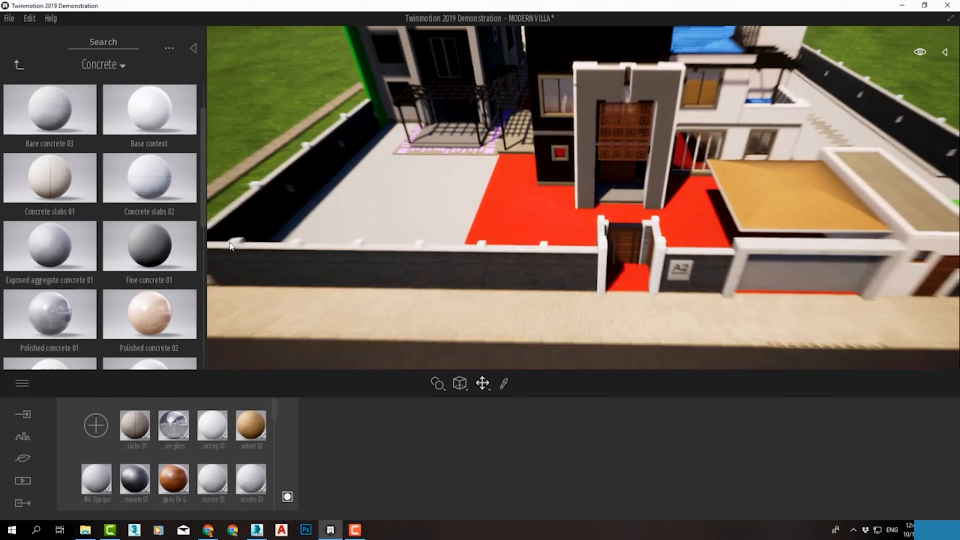
Apply Noisy Marble 03 A from the Marble and granite materials to the red paving of the villa's front yard
left_click(18, 65)
scroll(167, 258, "down", 6)
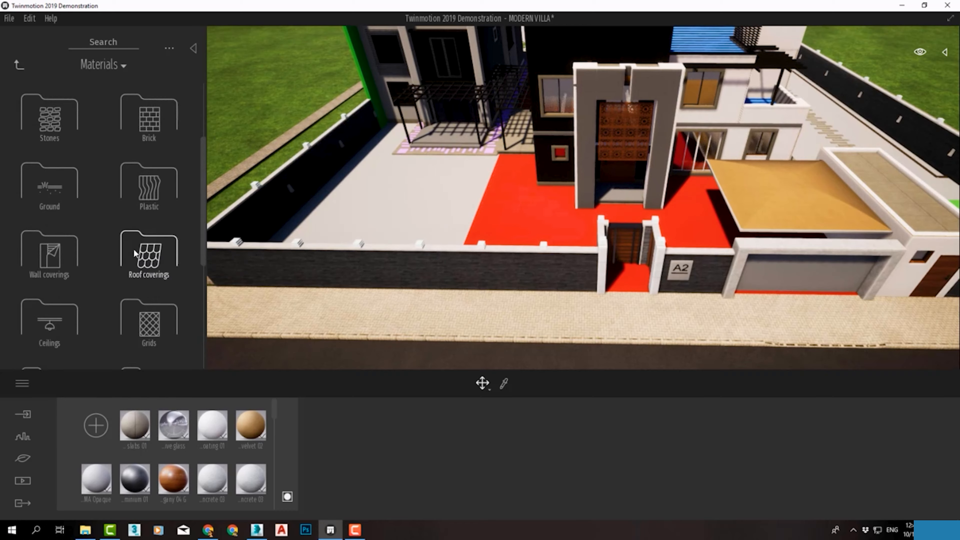
left_click(68, 127)
scroll(113, 170, "down", 12)
left_click_drag(150, 167, 559, 228)
scroll(560, 228, "up", 5)
scroll(558, 224, "up", 5)
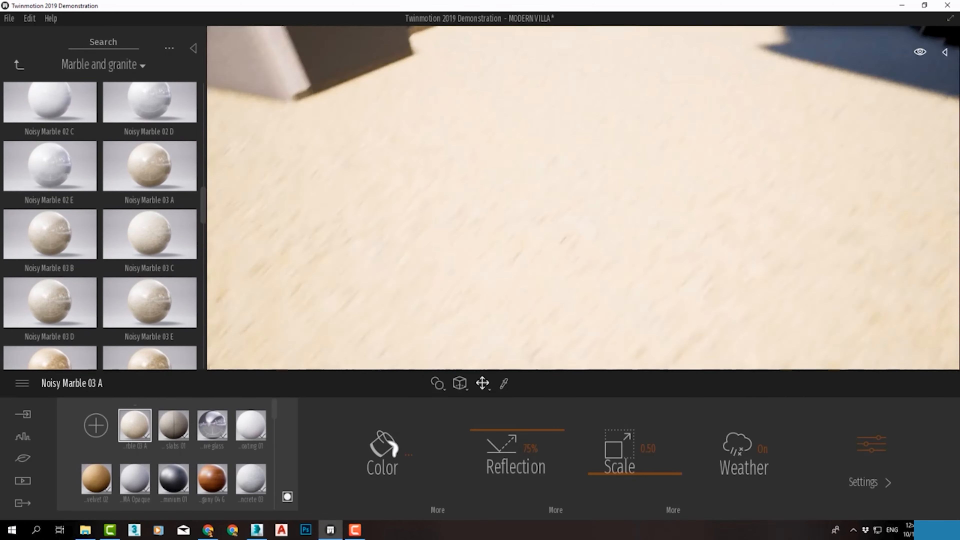
right_click_drag(557, 223, 522, 182)
Switch the material application mode and try other marbles, including Beige marble 01 A, on the yard floor, ending with Noisy Marble 09 A
scroll(151, 119, "up", 10)
scroll(36, 229, "up", 10)
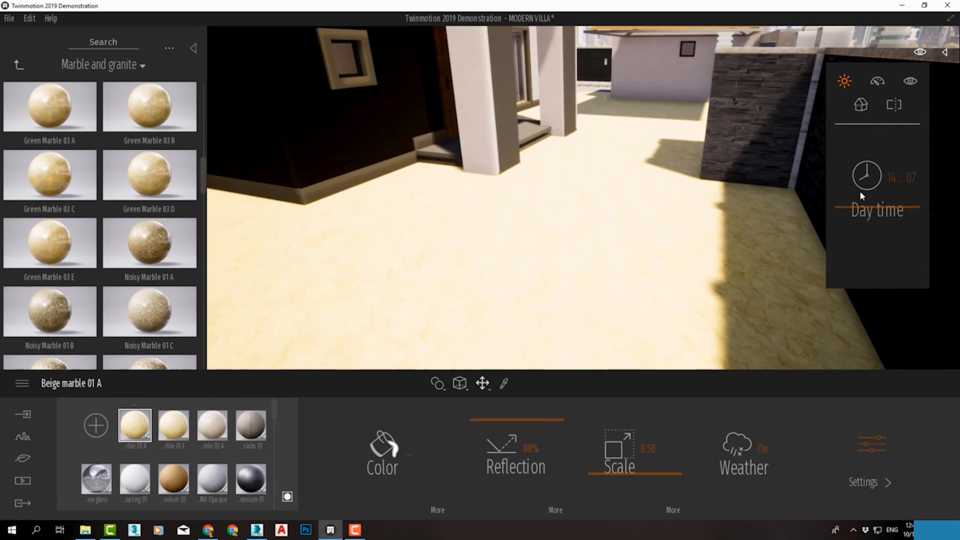
left_click_drag(861, 195, 869, 215)
right_click_drag(559, 242, 364, 384)
scroll(450, 275, "up", 4)
left_click(438, 385)
left_click(447, 357)
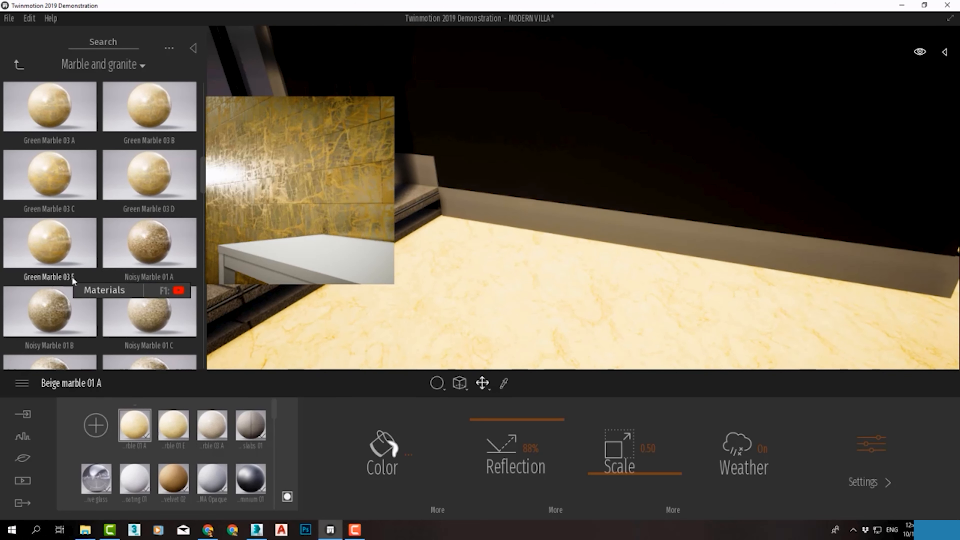
scroll(68, 276, "down", 5)
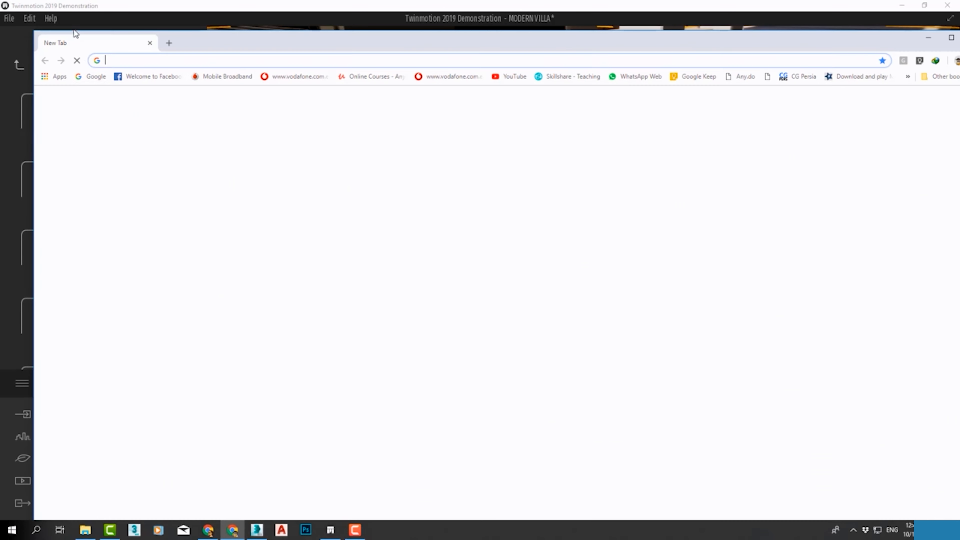
Switch to Chrome and search Google Images for "marble texture"
type("marble ")
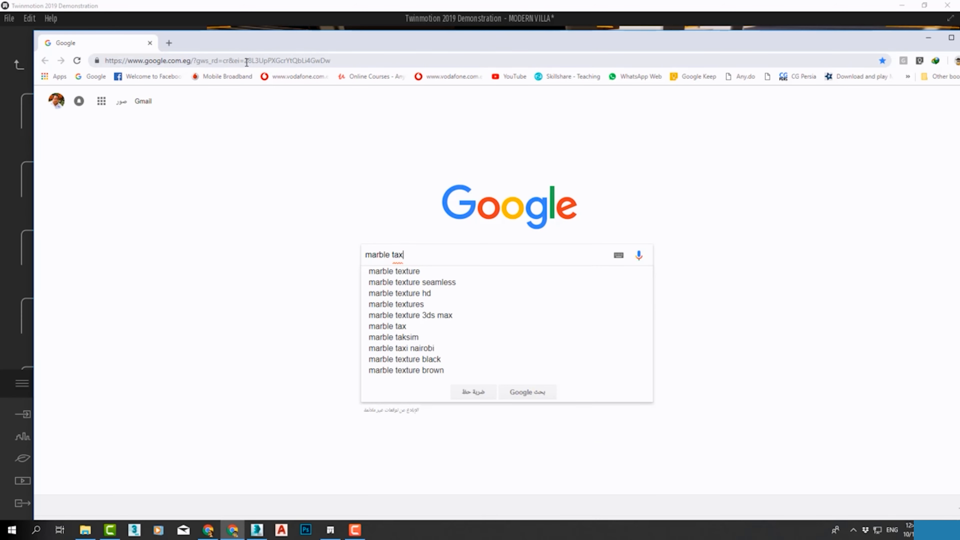
type("tax")
key("Down")
key("Return")
left_click(871, 185)
scroll(671, 221, "down", 5)
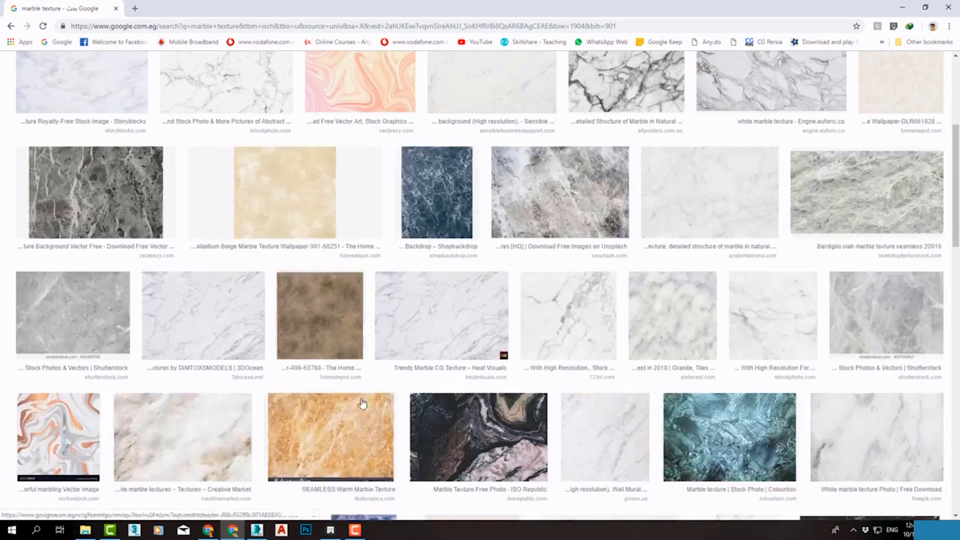
left_click(321, 431)
left_click(252, 343)
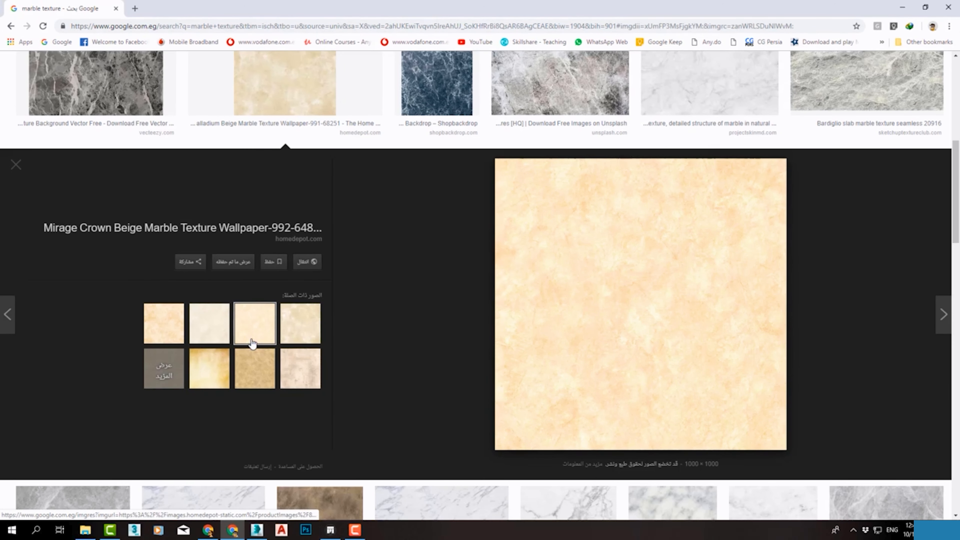
right_click(576, 281)
left_click(605, 369)
left_click(57, 73)
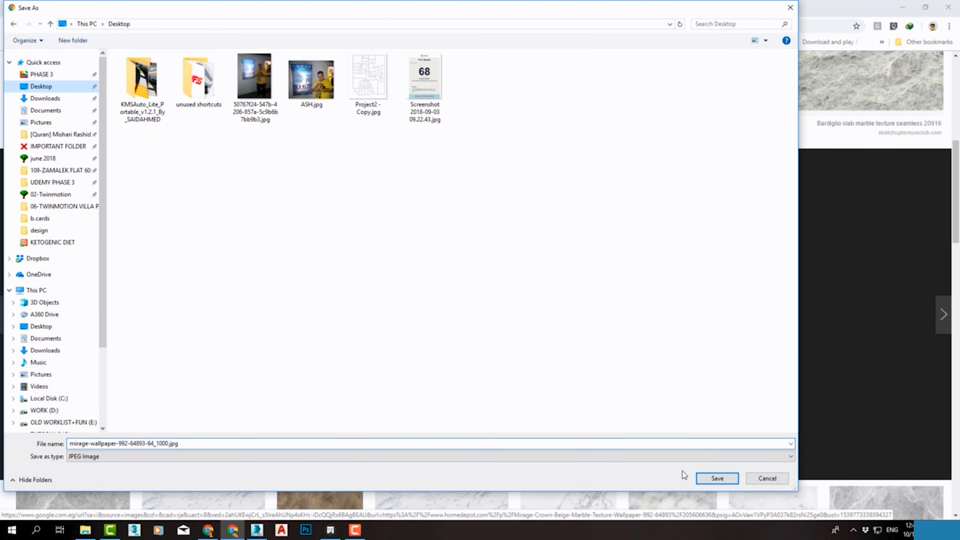
left_click(716, 477)
left_click(330, 530)
left_click(438, 511)
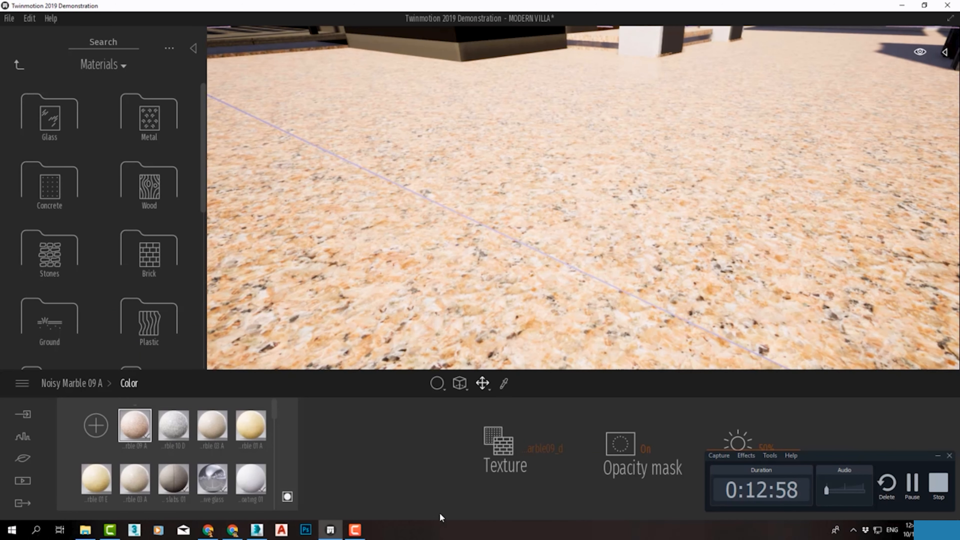
left_click(939, 456)
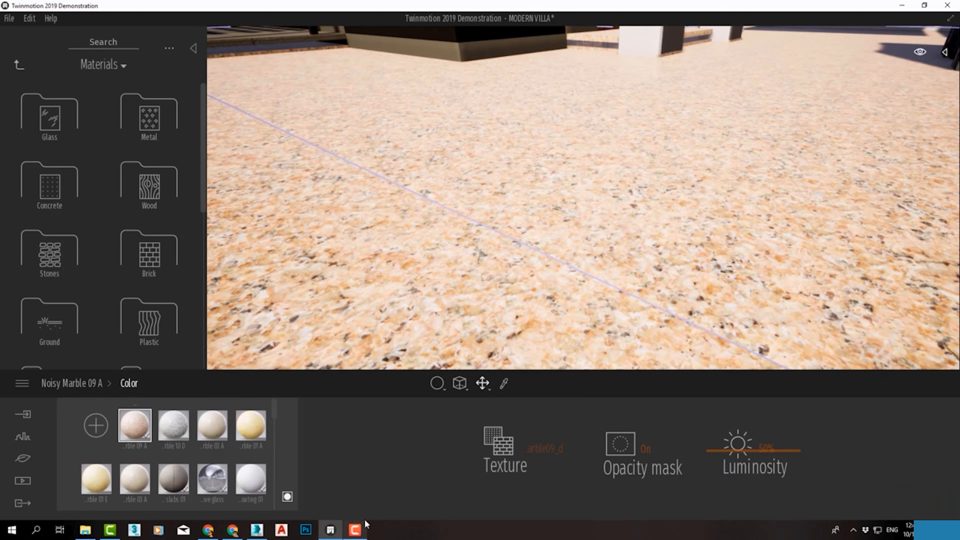
left_click(549, 453)
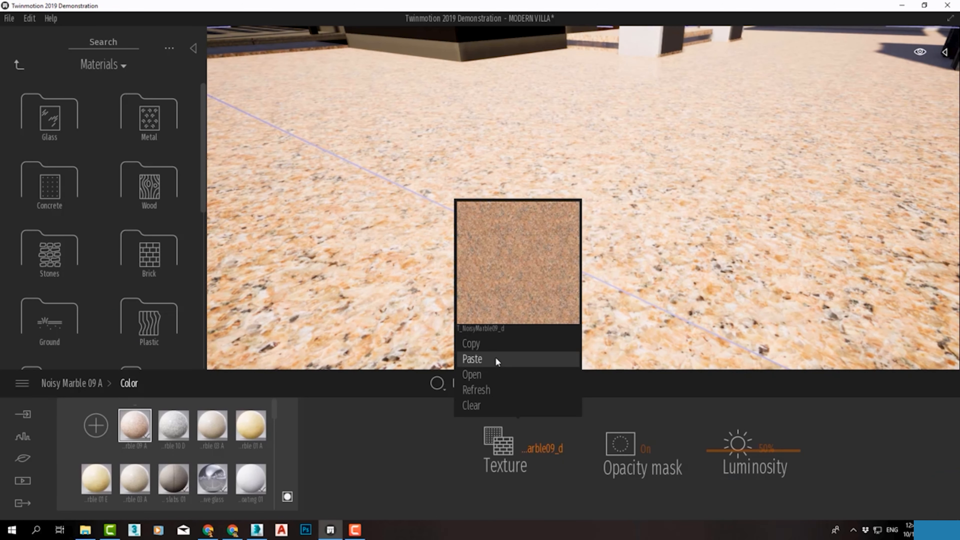
left_click(494, 374)
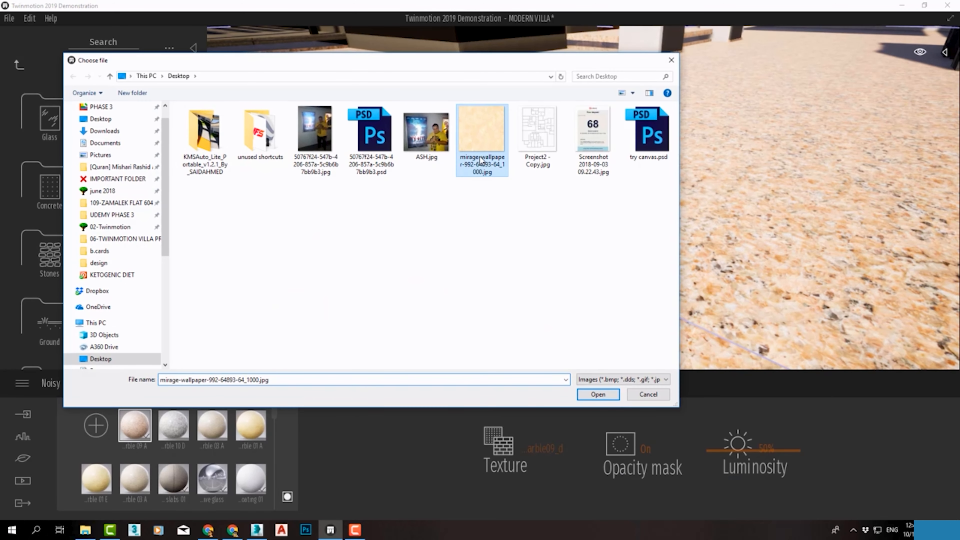
double_click(481, 160)
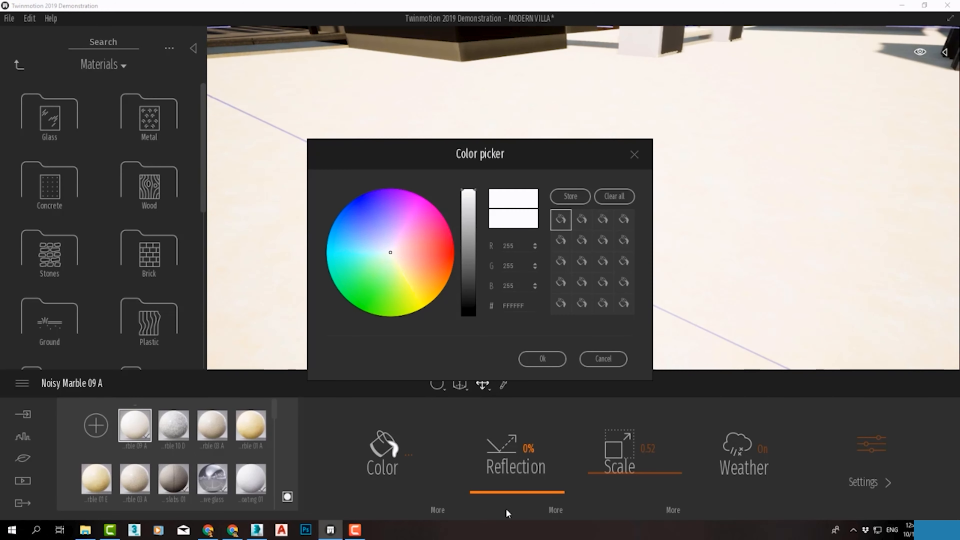
Darken the yard marble's color, raise its reflection to 75%, and set its scale to 0.75
left_click_drag(469, 191, 469, 252)
left_click(542, 359)
left_click_drag(479, 492, 479, 447)
scroll(559, 188, "down", 5)
scroll(636, 233, "up", 6)
left_click_drag(628, 471, 627, 461)
scroll(605, 245, "down", 5)
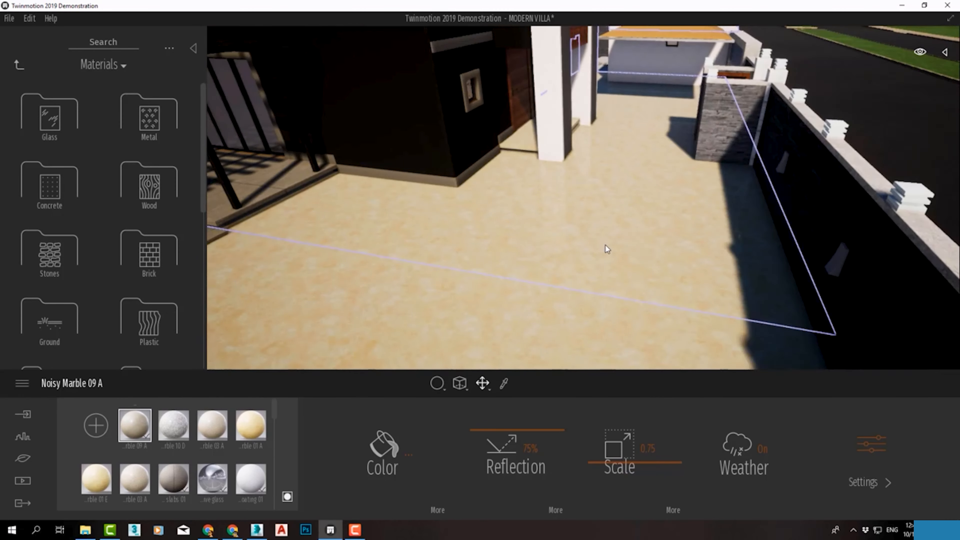
Apply Reflective glass from the Glass materials to the window panes of the villa's dark facade
right_click_drag(605, 245, 563, 248)
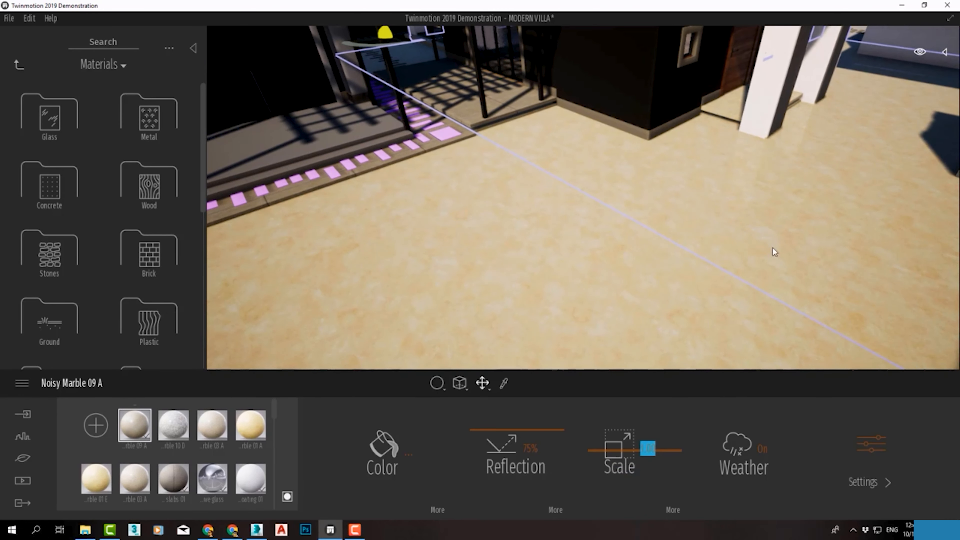
middle_click_drag(775, 252, 702, 294, "shift")
left_click(42, 107)
left_click_drag(125, 121, 721, 221)
left_click_drag(84, 180, 642, 237)
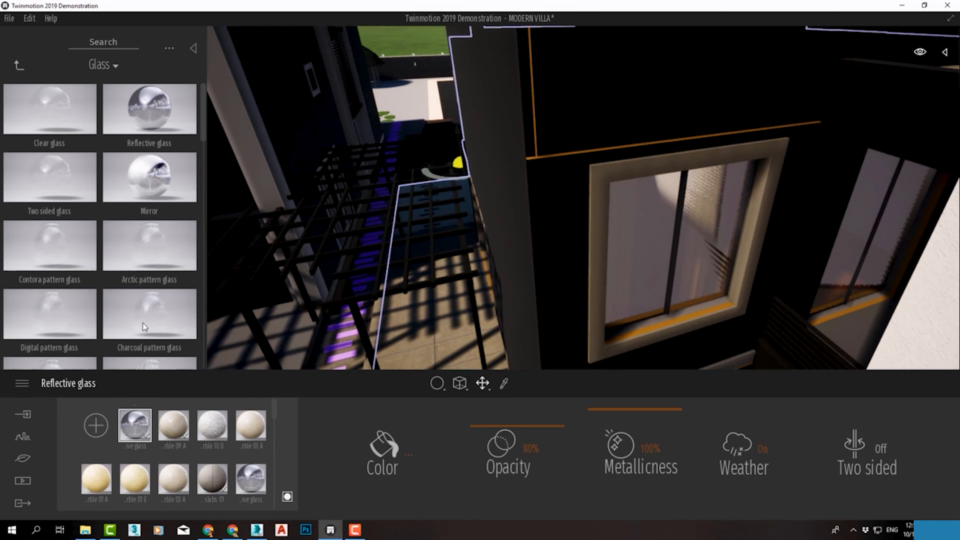
Sample the material of a villa surface with the material picker
left_click(213, 426)
scroll(392, 278, "down", 5)
middle_click_drag(393, 279, 493, 235)
right_click_drag(493, 235, 577, 161)
scroll(577, 161, "up", 3)
left_click(504, 384)
left_click(503, 185)
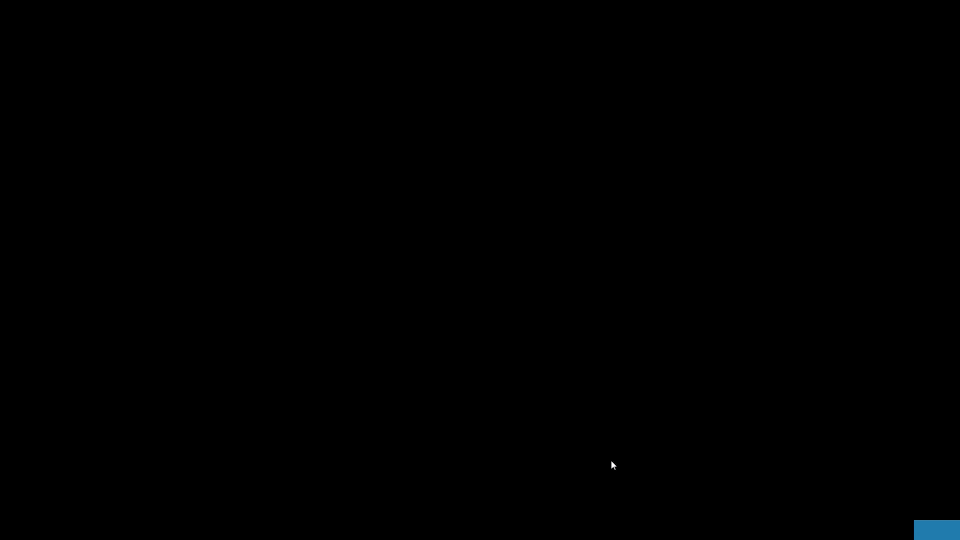
Go to the pool area behind the villa and set the day time to 09:38
middle_click_drag(636, 178, 252, 79)
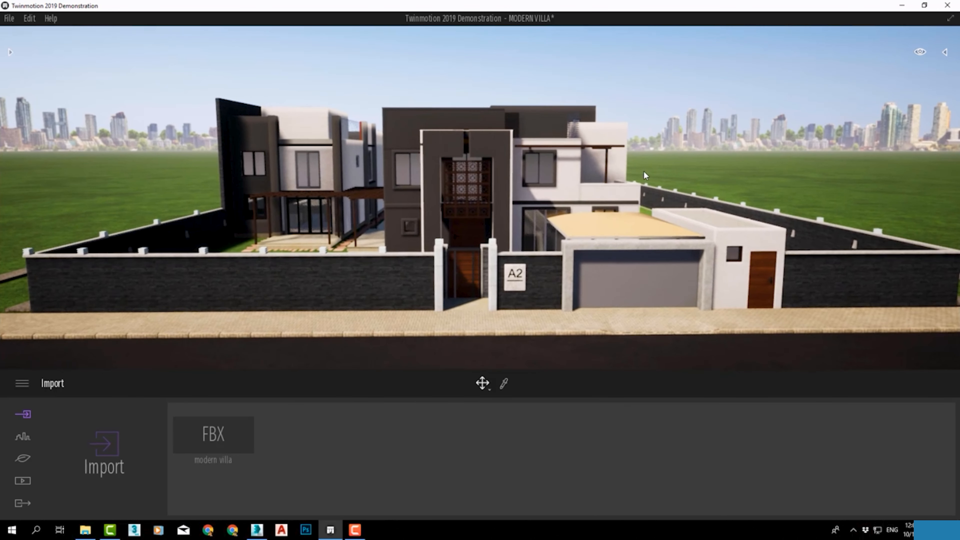
middle_click_drag(646, 171, 625, 211)
left_click(607, 210)
right_click_drag(624, 211, 644, 211)
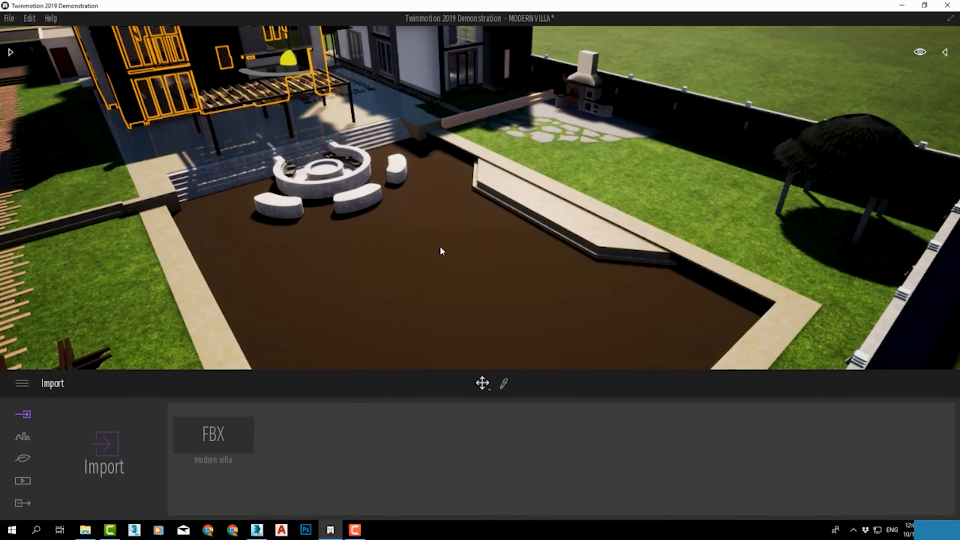
right_click_drag(440, 251, 419, 249)
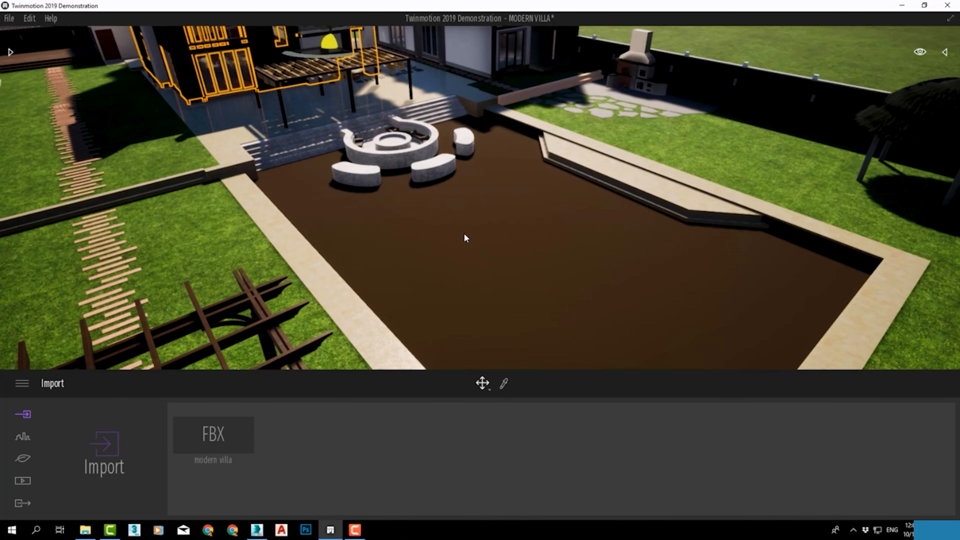
left_click(921, 54)
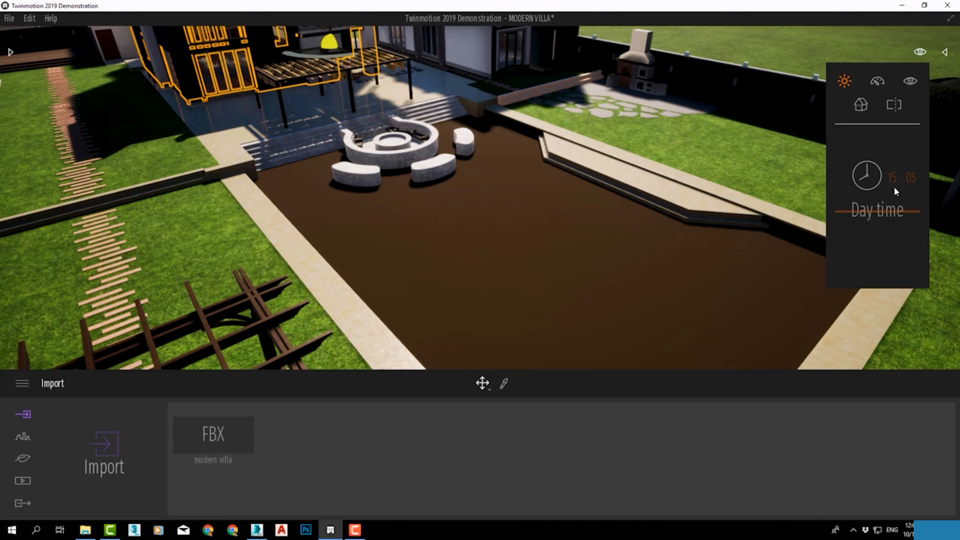
left_click_drag(875, 214, 878, 187)
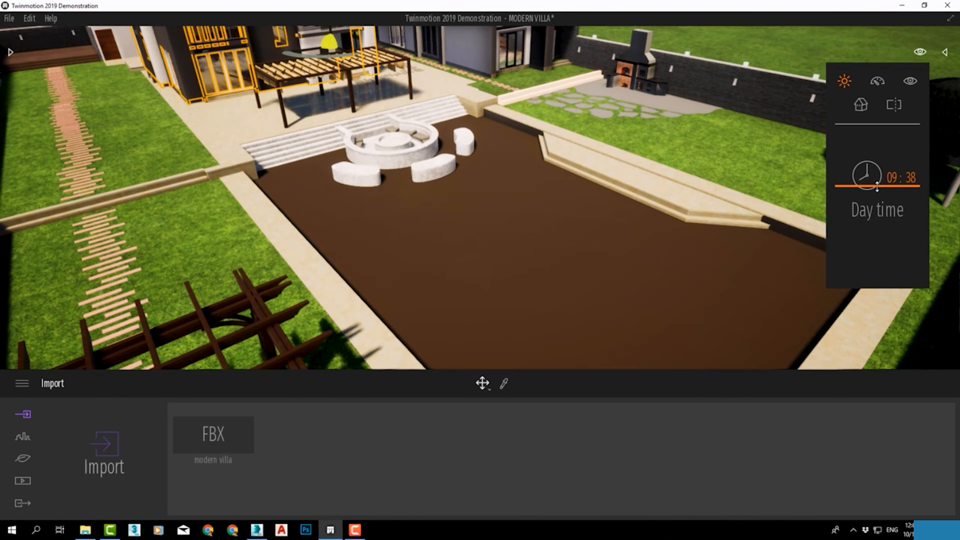
Apply Pool 01 from the Water materials to the brown water surface of the swimming pool
scroll(731, 197, "down", 3)
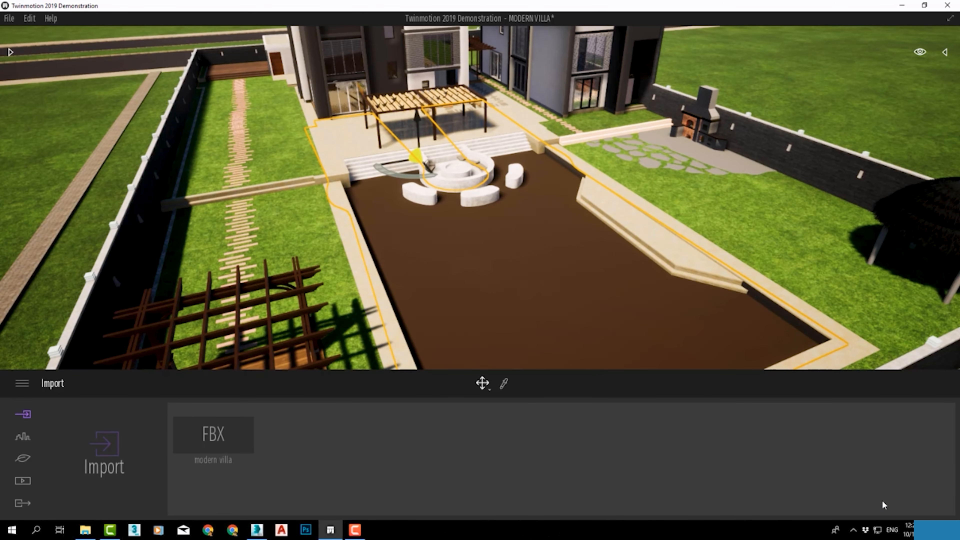
left_click(9, 54)
left_click_drag(204, 160, 206, 264)
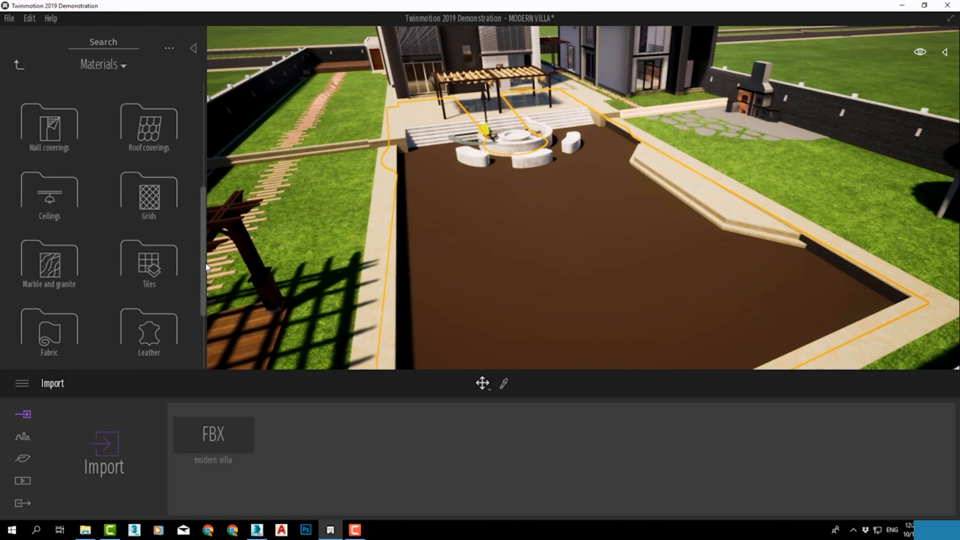
scroll(185, 296, "down", 3)
scroll(180, 276, "up", 3)
scroll(190, 305, "down", 3)
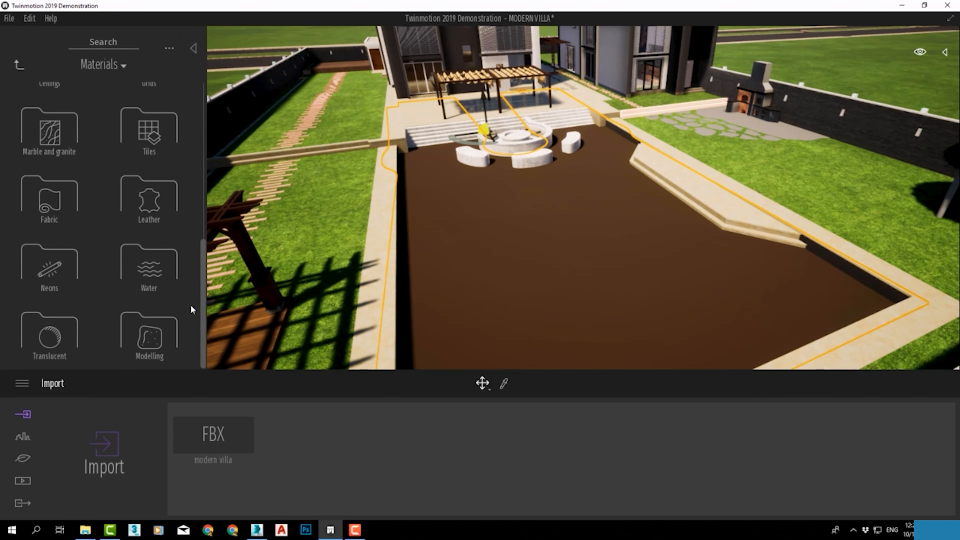
left_click(126, 254)
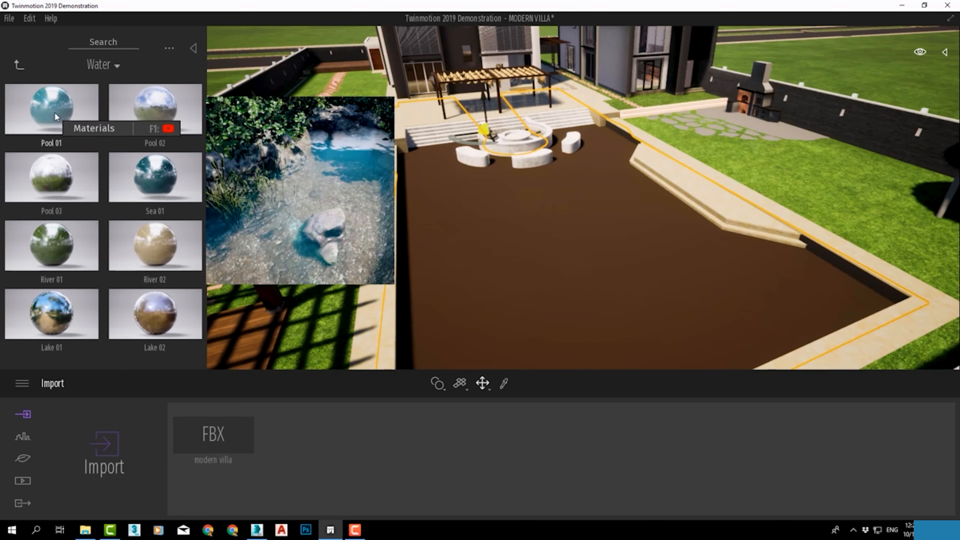
left_click_drag(54, 112, 563, 265)
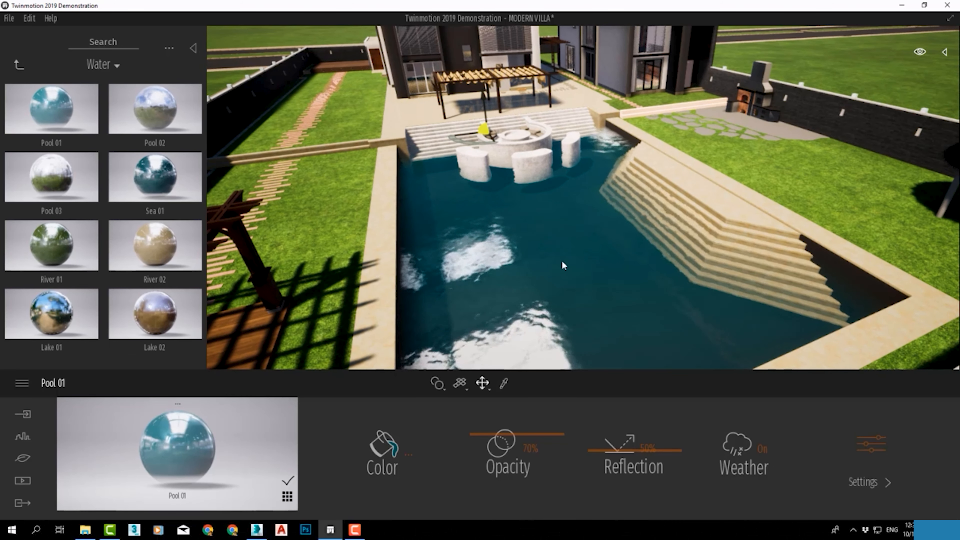
Set the day time to 12:50 to change the lighting over the pool
scroll(643, 167, "up", 4)
right_click_drag(767, 176, 703, 140)
scroll(731, 166, "down", 2)
scroll(731, 166, "down", 3)
scroll(731, 166, "up", 1)
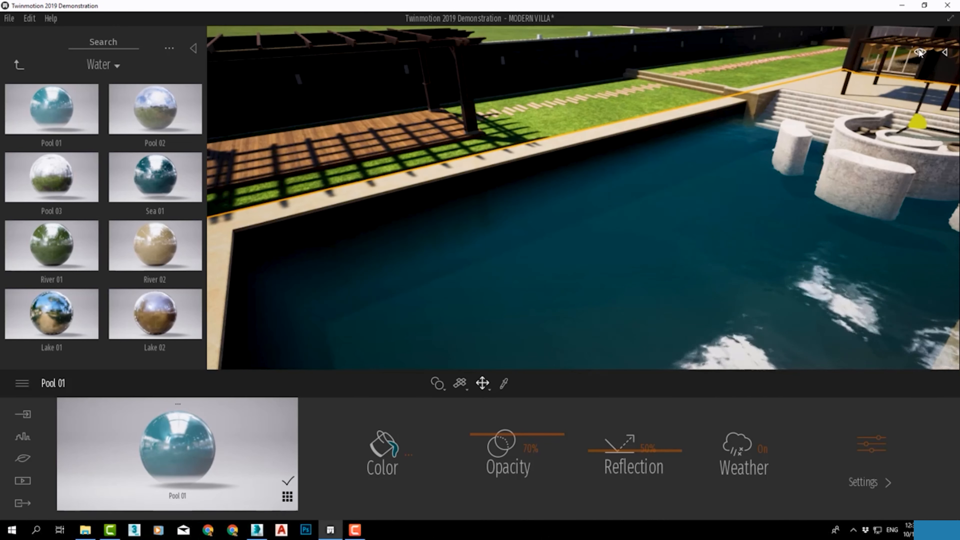
mouse_move(921, 52)
mouse_move(866, 187)
left_mouse_down()
mouse_move(866, 208)
mouse_move(867, 170)
mouse_move(867, 200)
left_mouse_up()
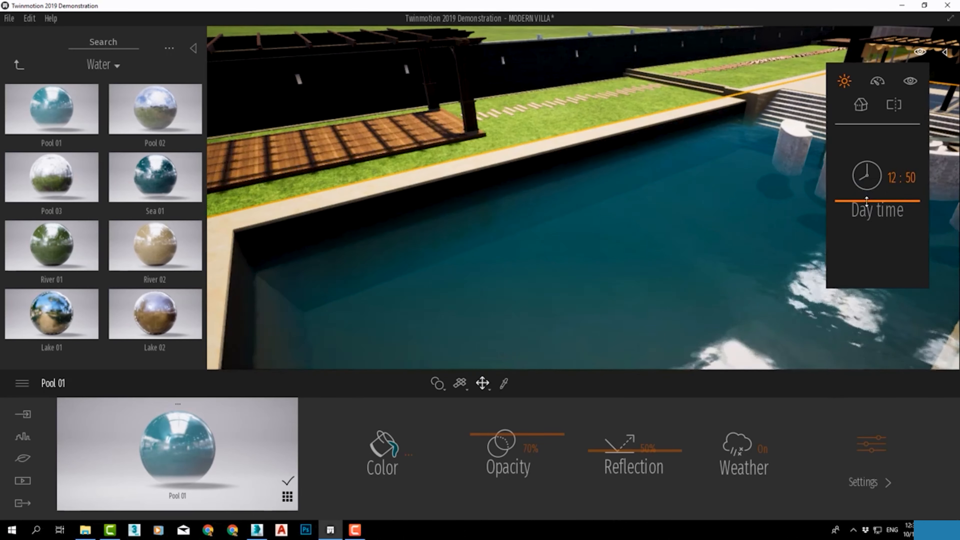
Apply Mosaic tiles 1 from the Tiles materials to the pool's inner wall beside the steps
right_click_drag(694, 156, 841, 145)
middle_click_drag(700, 163, 577, 141, "shift")
scroll(633, 147, "up", 6)
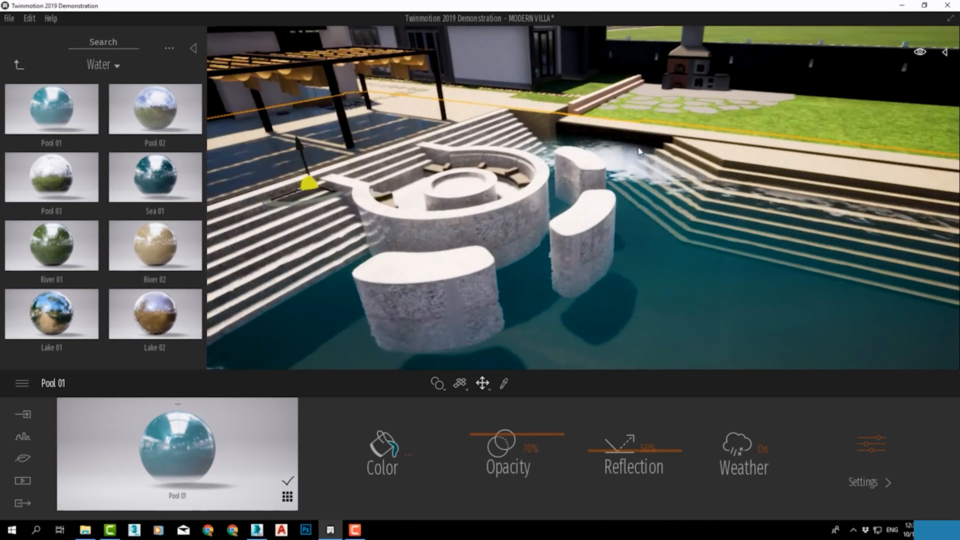
scroll(654, 122, "down", 5)
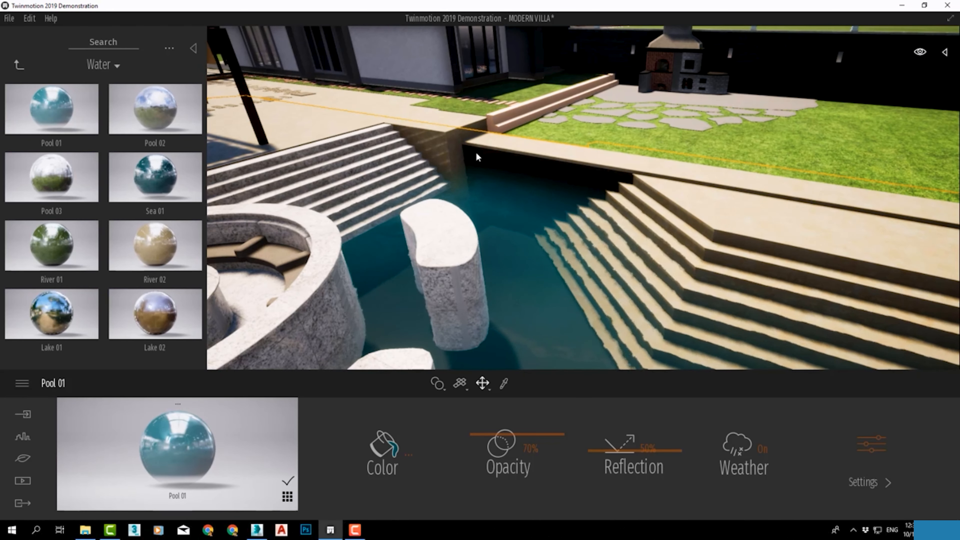
left_click(18, 66)
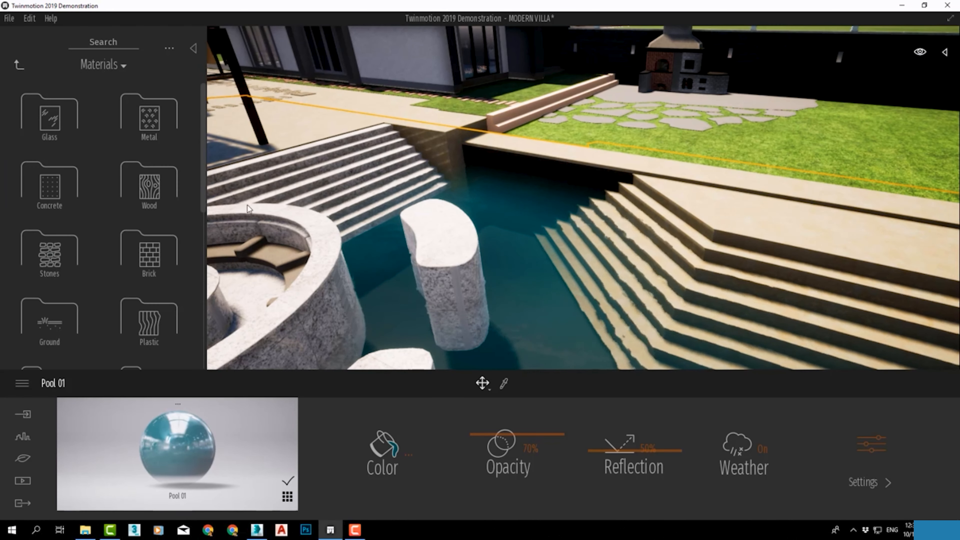
scroll(202, 153, "down", 5)
left_click(149, 222)
scroll(208, 153, "down", 3)
scroll(51, 257, "down", 10)
mouse_move(51, 258)
left_click_drag(52, 258, 495, 155)
Set the scale of Mosaic tiles 1 to 10.00 and tint its color light cyan, D3FEFF
scroll(552, 152, "up", 5)
scroll(557, 125, "down", 3)
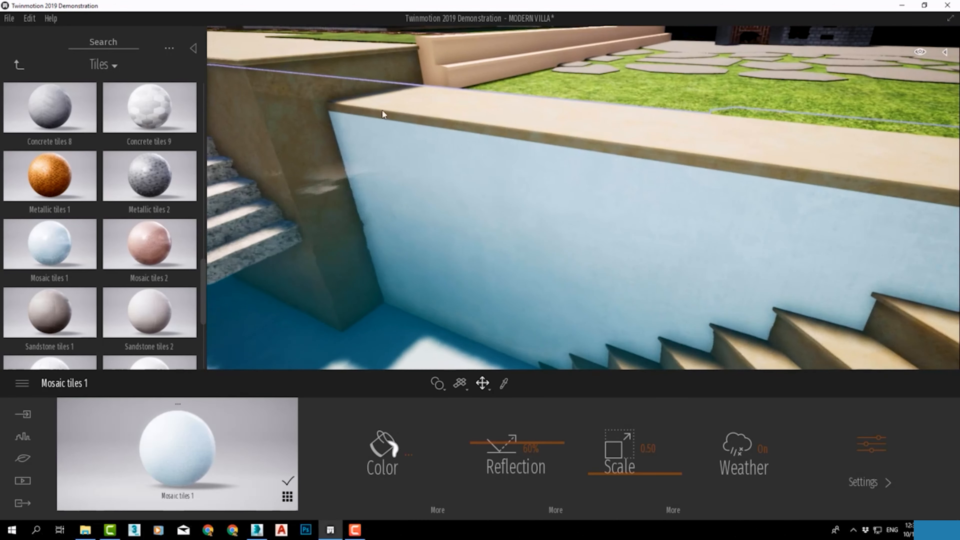
scroll(378, 116, "up", 2)
right_click_drag(377, 116, 469, 83)
left_click_drag(608, 443, 611, 403)
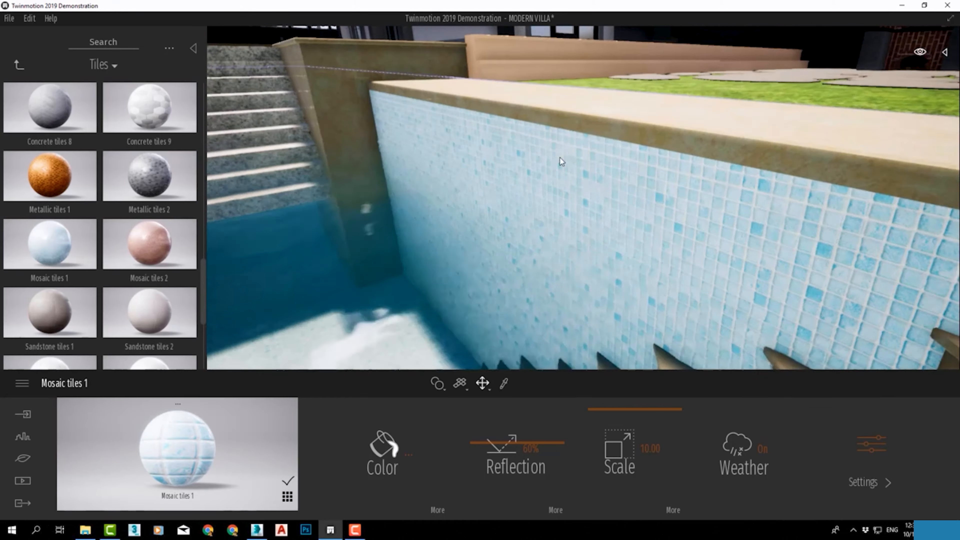
left_click(382, 450)
left_click_drag(354, 245, 376, 257)
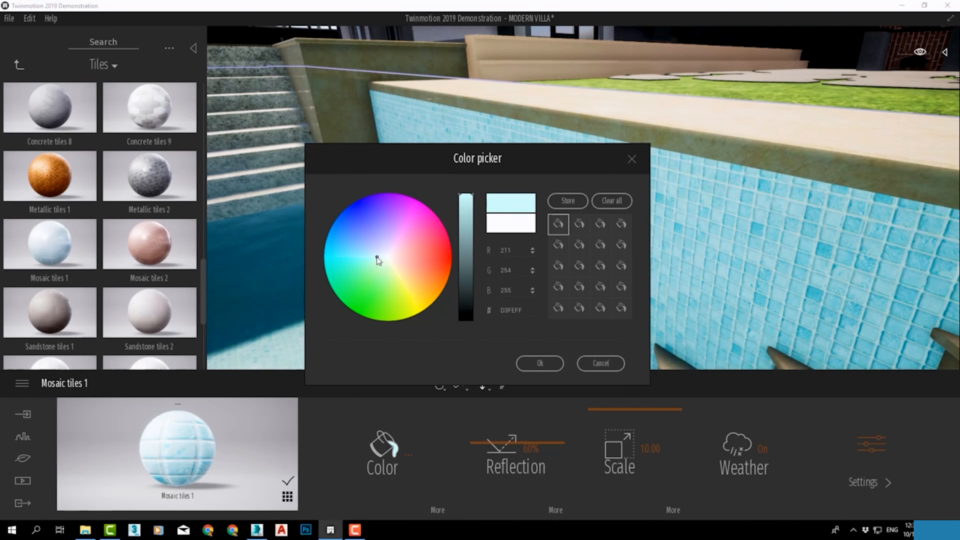
left_click(540, 364)
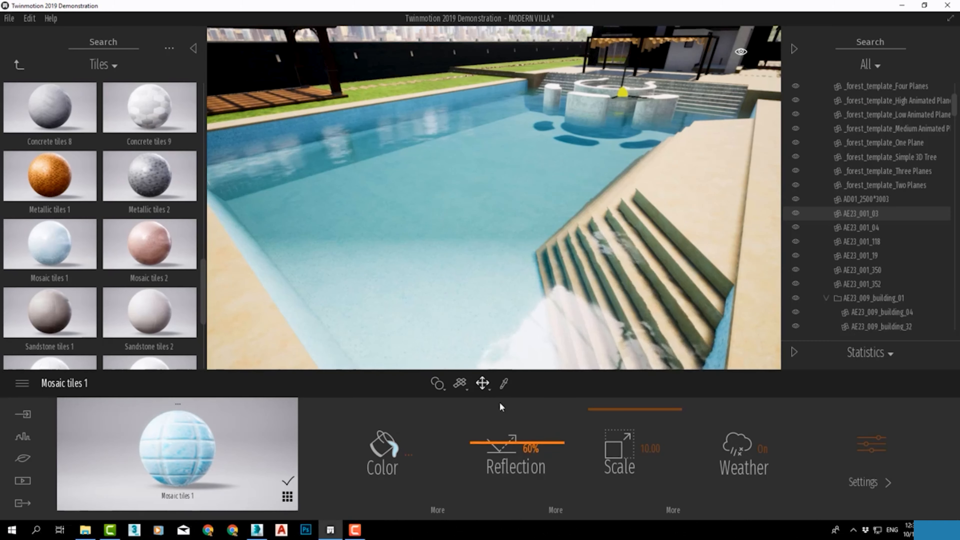
Select the pool's water surface and set the opacity of Pool 01 to 77%
left_click(525, 222)
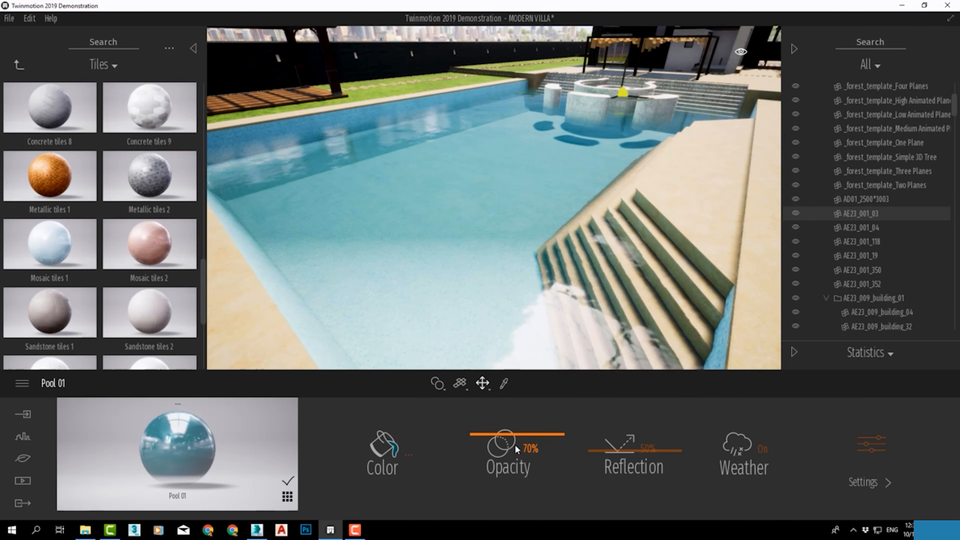
mouse_move(519, 435)
left_mouse_down()
mouse_move(523, 386)
mouse_move(517, 430)
left_mouse_up()
middle_click_drag(517, 125, 521, 183)
right_click_drag(521, 183, 451, 219)
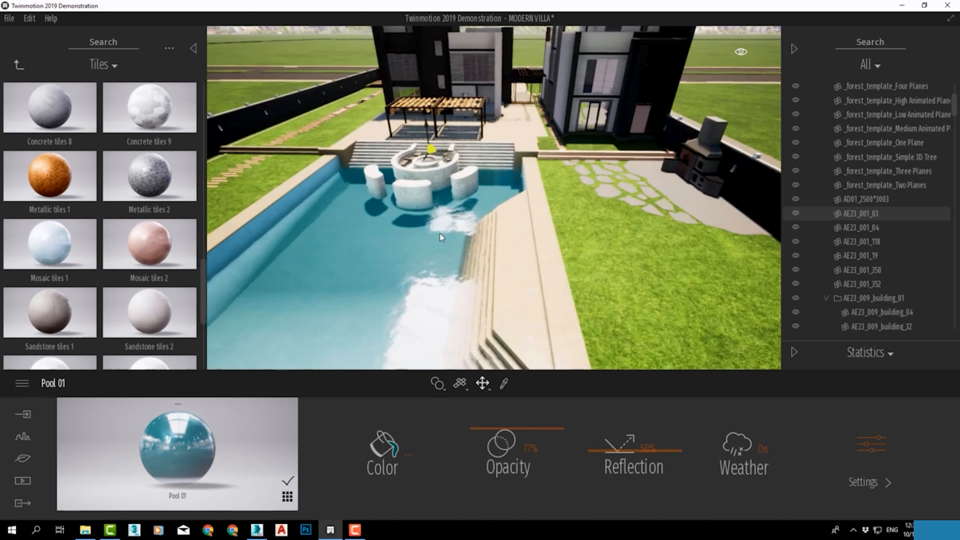
middle_click_drag(451, 216, 502, 242)
Set the reflection of Pool 01 to 59% and its scale to 19.58
scroll(526, 207, "up", 7)
mouse_move(625, 455)
left_mouse_down()
mouse_move(623, 392)
mouse_move(624, 490)
mouse_move(623, 389)
mouse_move(623, 444)
left_mouse_up()
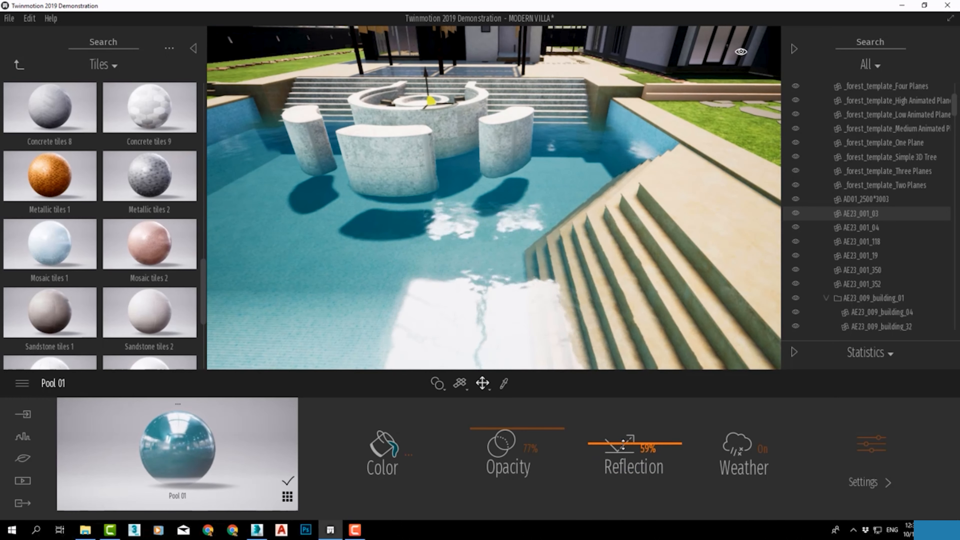
left_click(889, 482)
left_click_drag(568, 489, 568, 475)
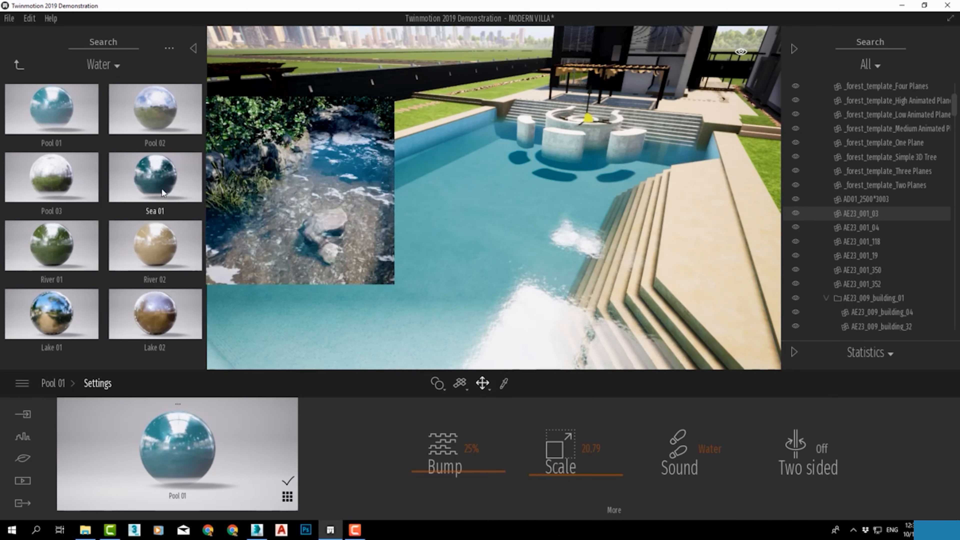
Try the Sea 01 water material on the pool, set its opacity to 68%, and open its settings
left_click_drag(156, 177, 435, 235)
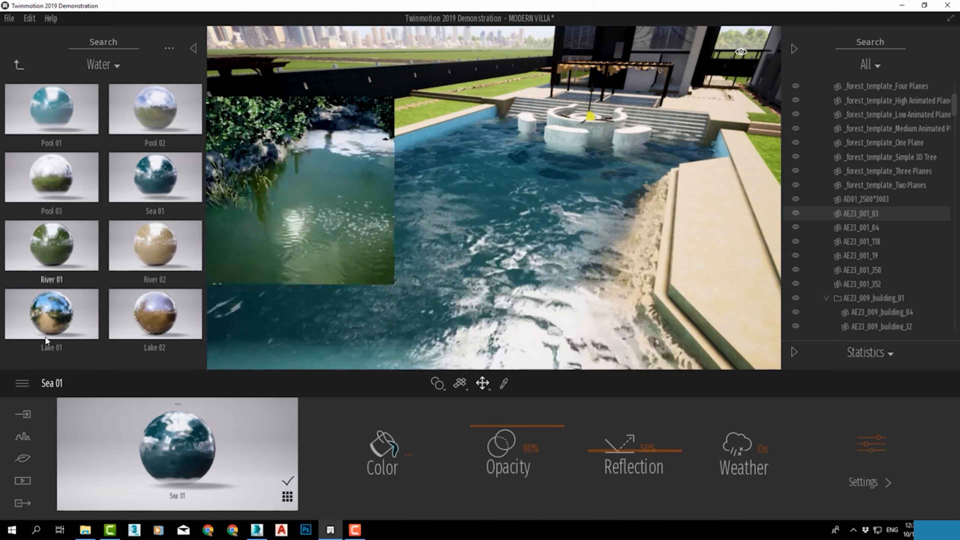
left_click_drag(524, 440, 525, 463)
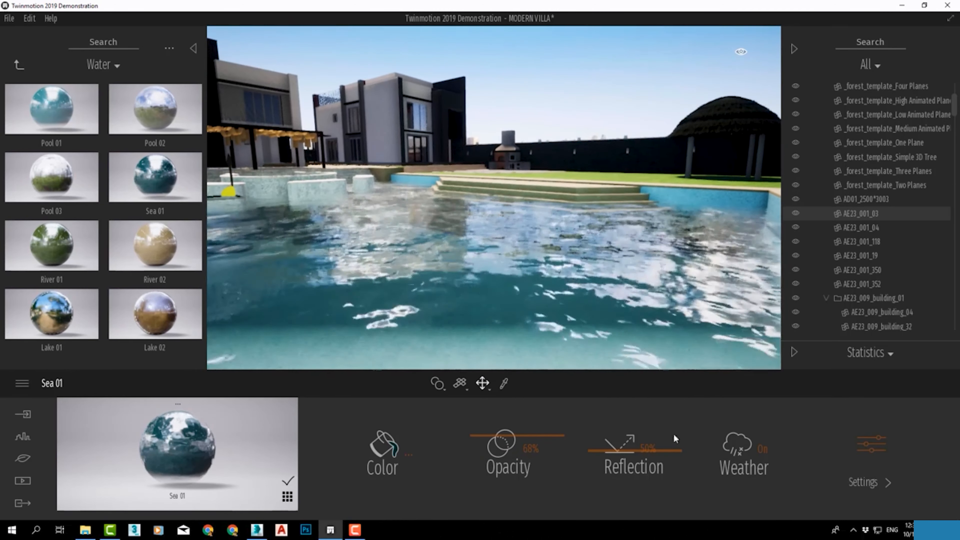
left_click(869, 482)
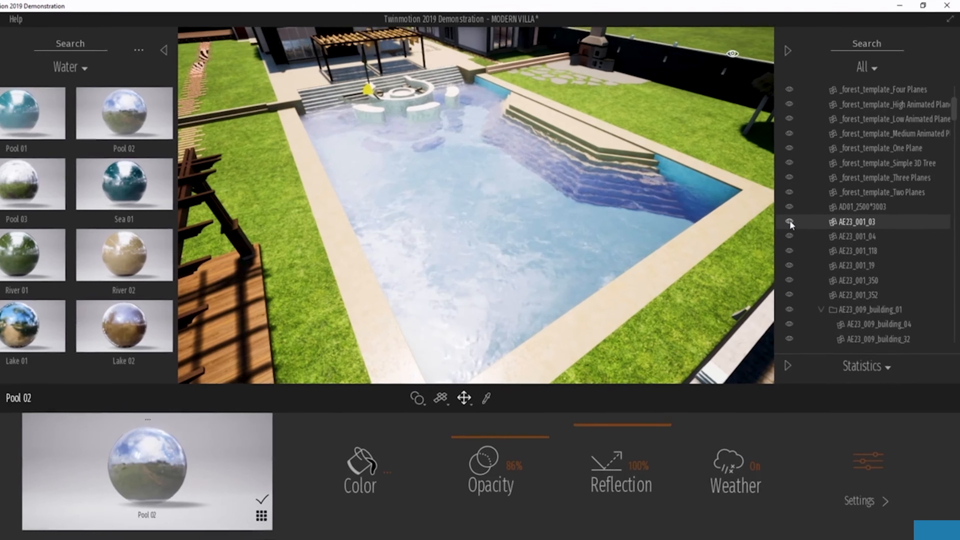
Hide the pool's water surface object, AE23_001_03, in the scene list
left_click(789, 221)
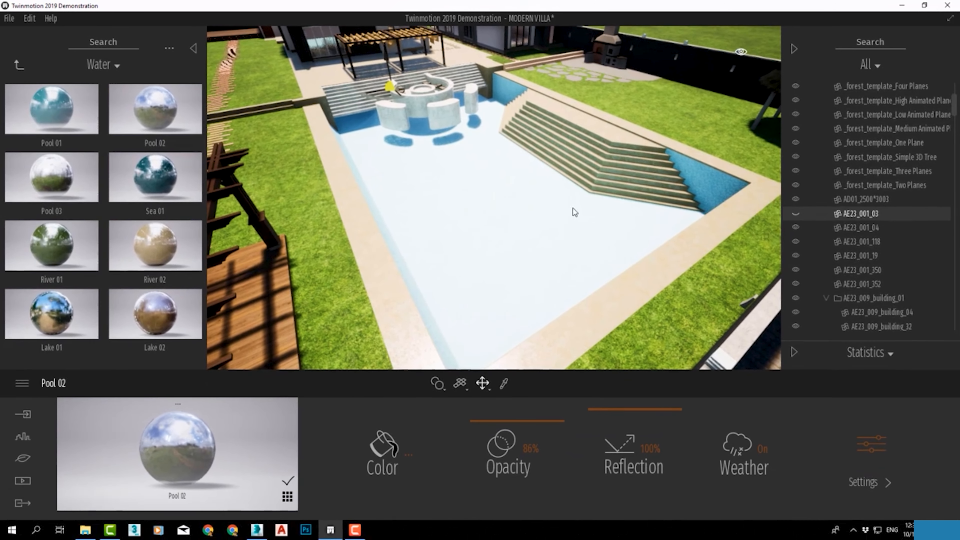
Sample the materials around the swimming pool, ending with the Mosaic tiles 1 material on the pool
left_click(567, 217)
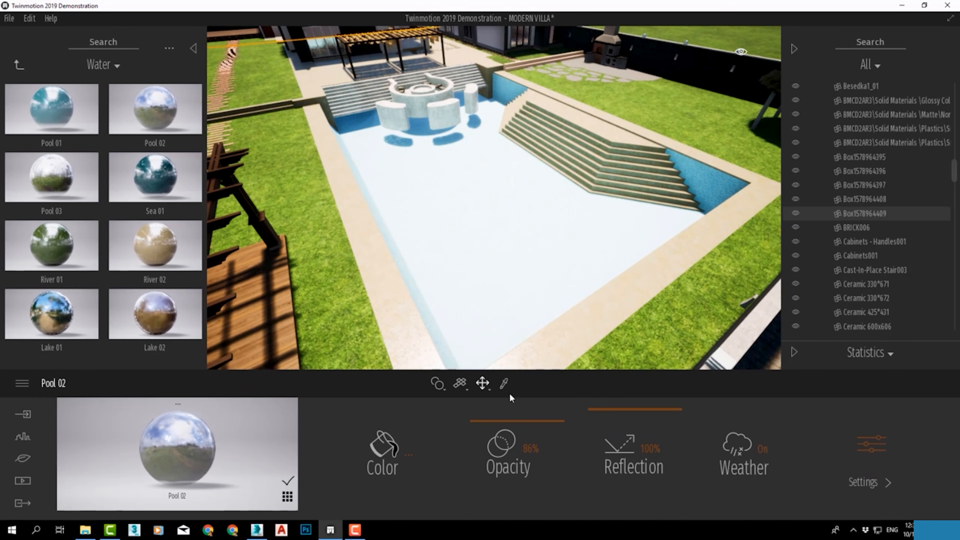
left_click(487, 142)
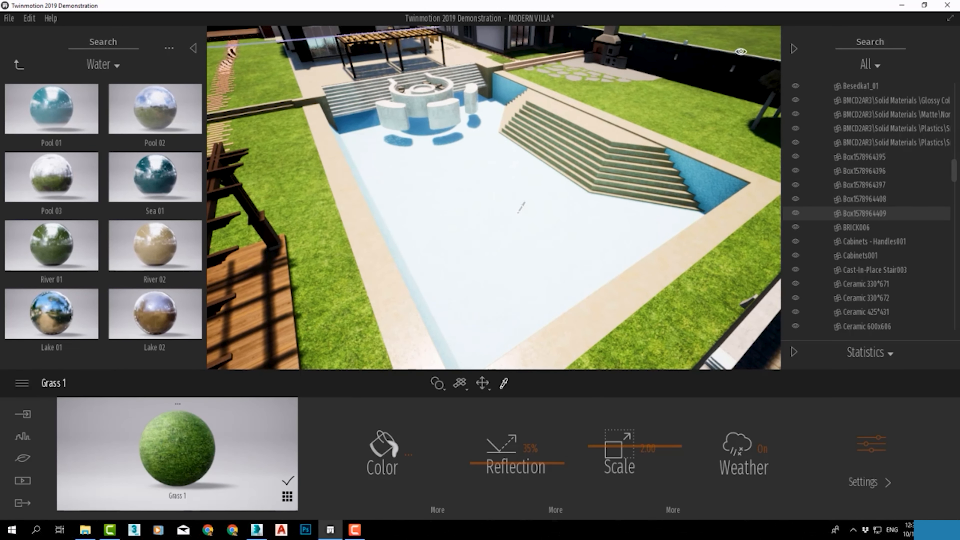
left_click(694, 175)
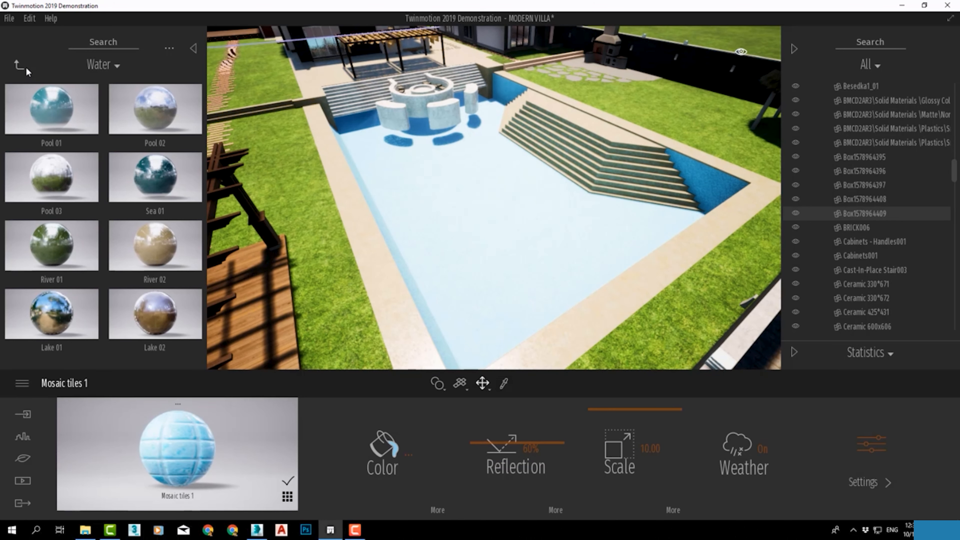
Place a Water Cube from the library's water volumes into the swimming pool
left_click(19, 68)
left_click(19, 69)
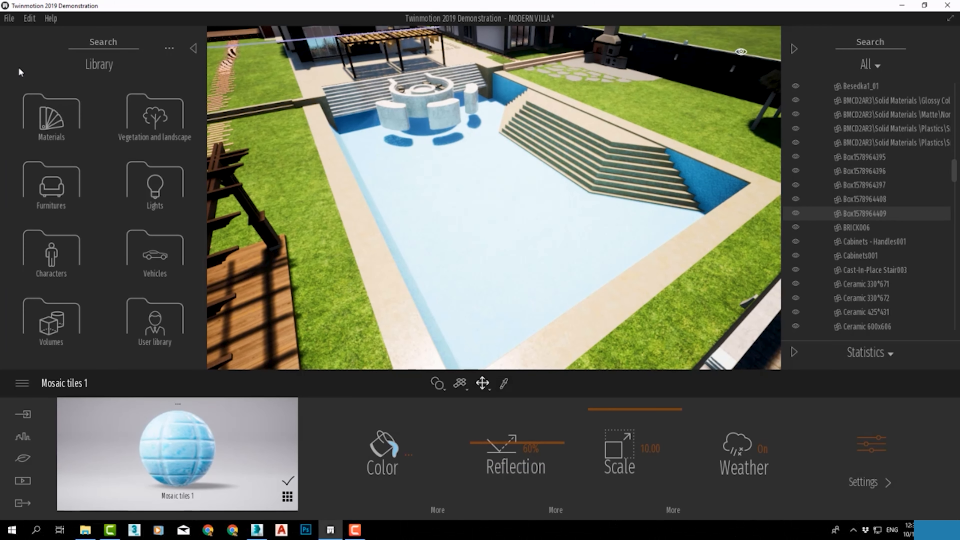
left_click(72, 318)
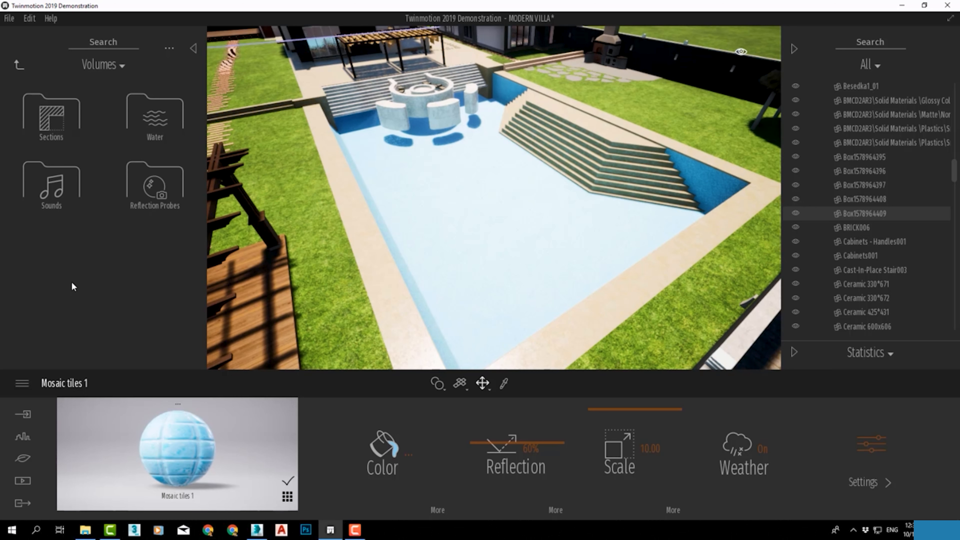
left_click(155, 122)
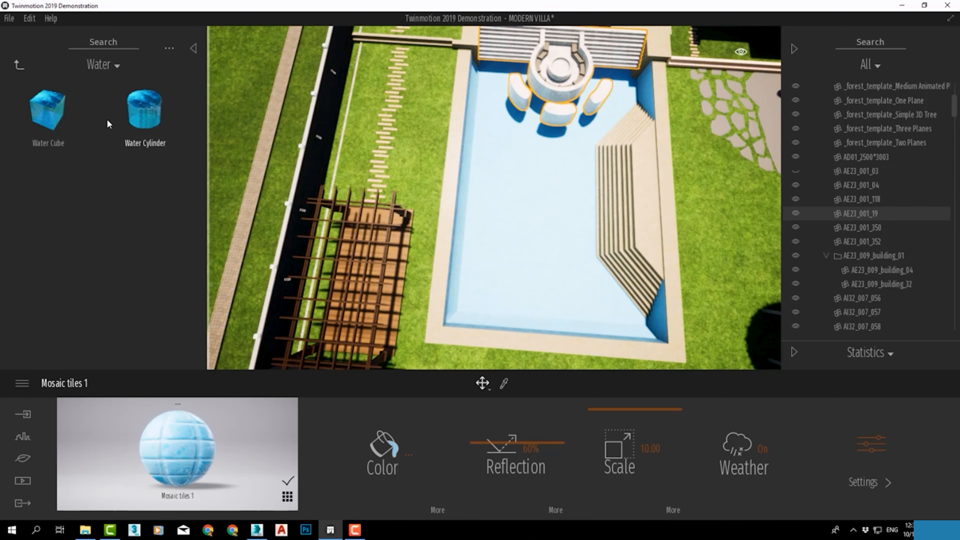
left_click_drag(48, 108, 538, 259)
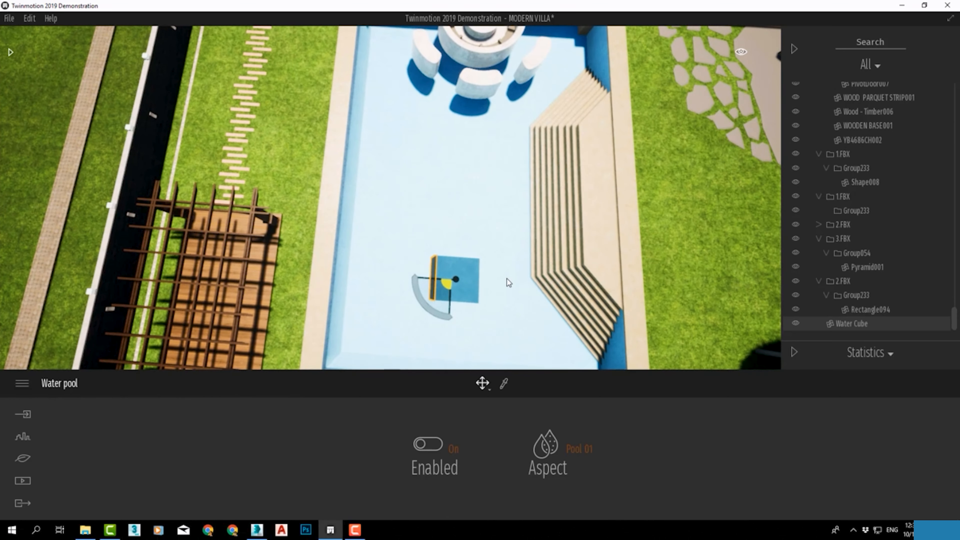
Scale the Water Cube horizontally on all four sides until it covers the whole swimming pool
scroll(507, 278, "down", 5)
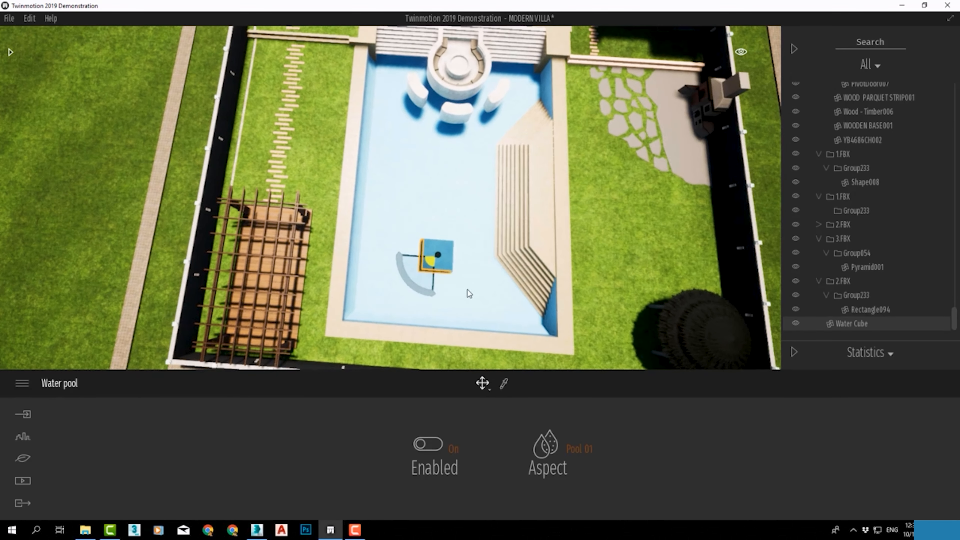
left_click(487, 381)
left_click(488, 313)
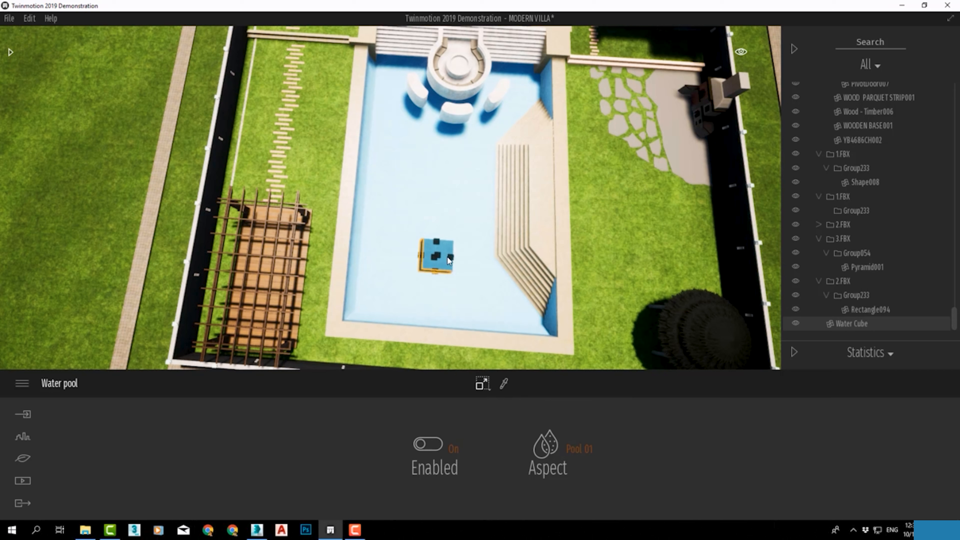
left_click_drag(521, 261, 577, 258)
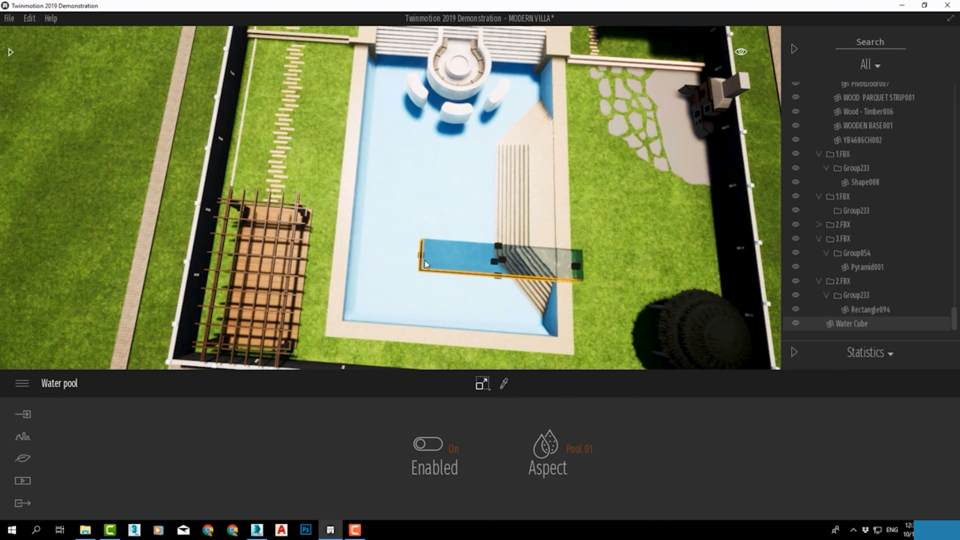
left_click_drag(424, 258, 321, 264)
left_click_drag(446, 244, 452, 136)
left_click_drag(448, 275, 442, 342)
Lower the Water Cube vertically by about 1.31 to sit below the pool's stone edge
left_click(482, 384)
left_click(487, 358)
middle_click_drag(399, 271, 580, 215)
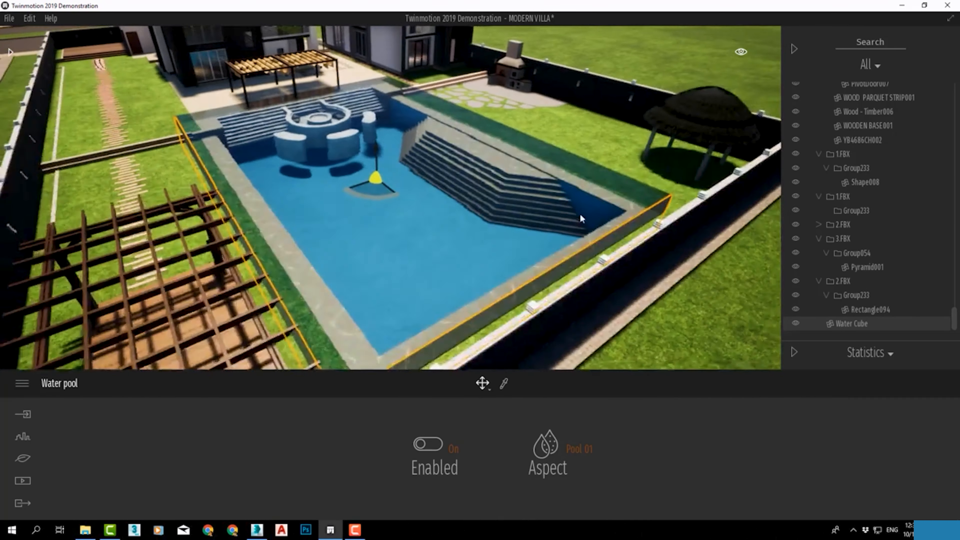
scroll(581, 215, "up", 3)
left_click_drag(371, 143, 373, 168)
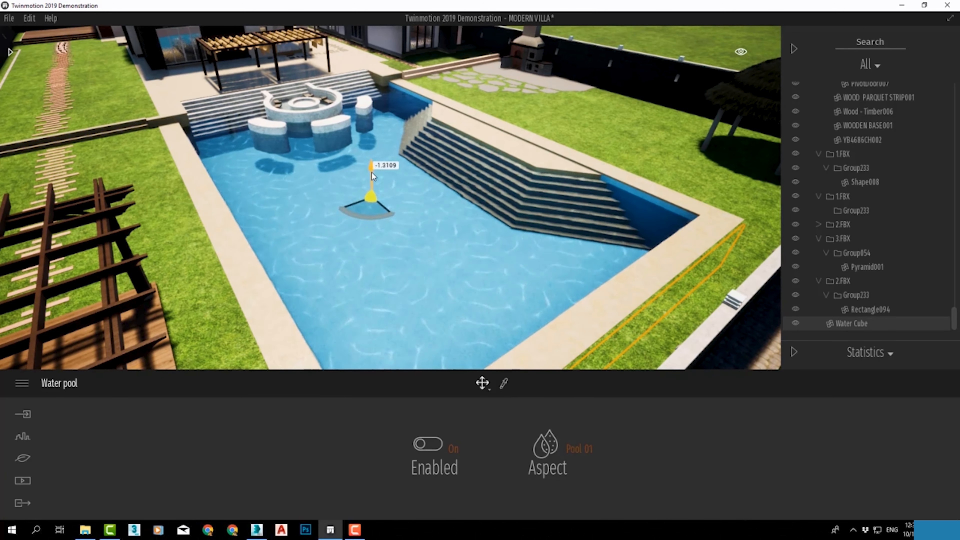
Rescale the Water Cube's height inside the pool and return to move mode
scroll(397, 258, "up", 1)
left_click(483, 383)
left_click(488, 312)
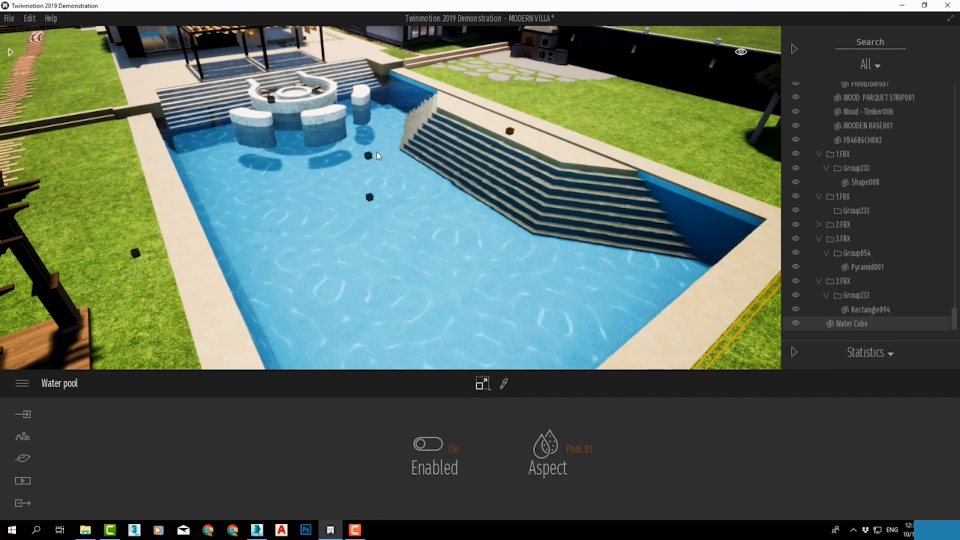
left_click_drag(369, 154, 370, 207)
left_click(483, 383)
left_click(485, 357)
Try the Pool 02 aspect on the Water Cube and set the aspect to Pool 03
left_click(558, 455)
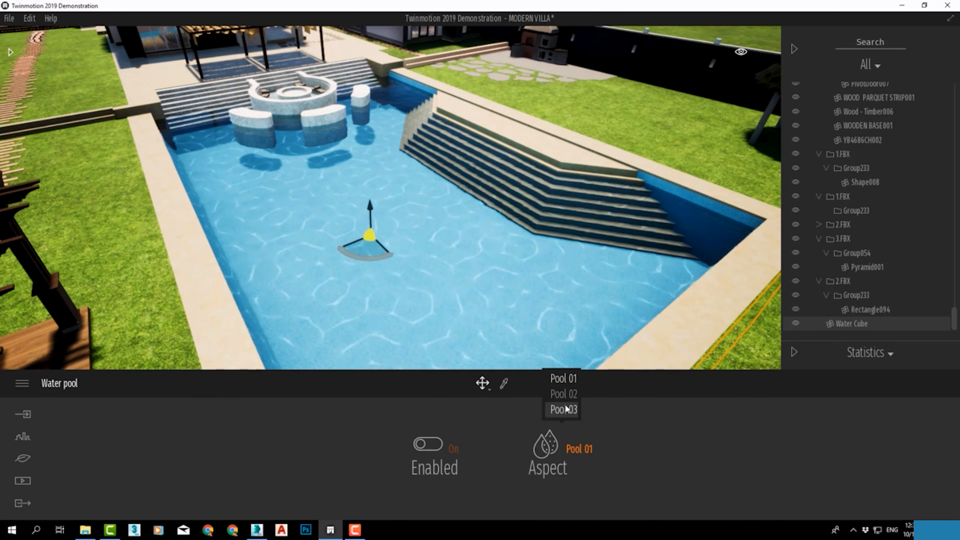
left_click(563, 394)
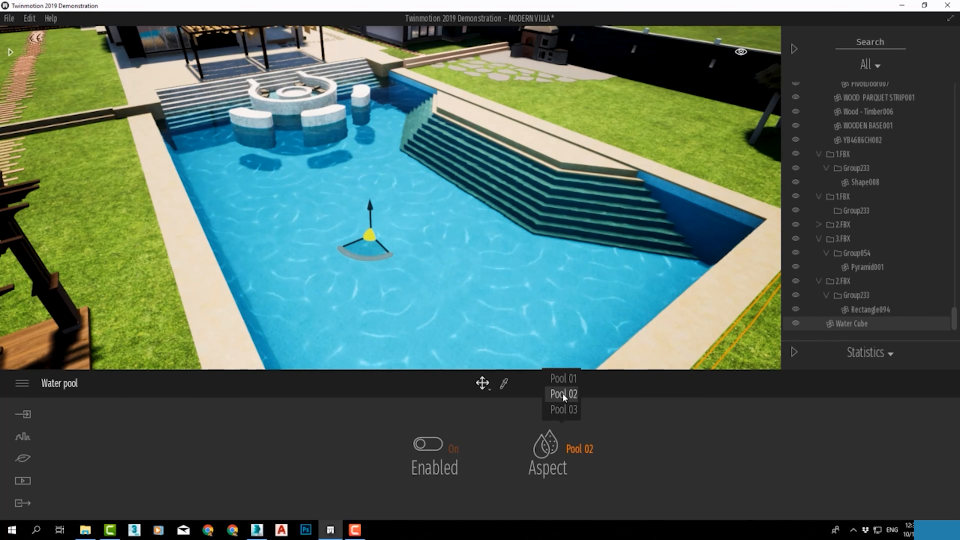
left_click(567, 413)
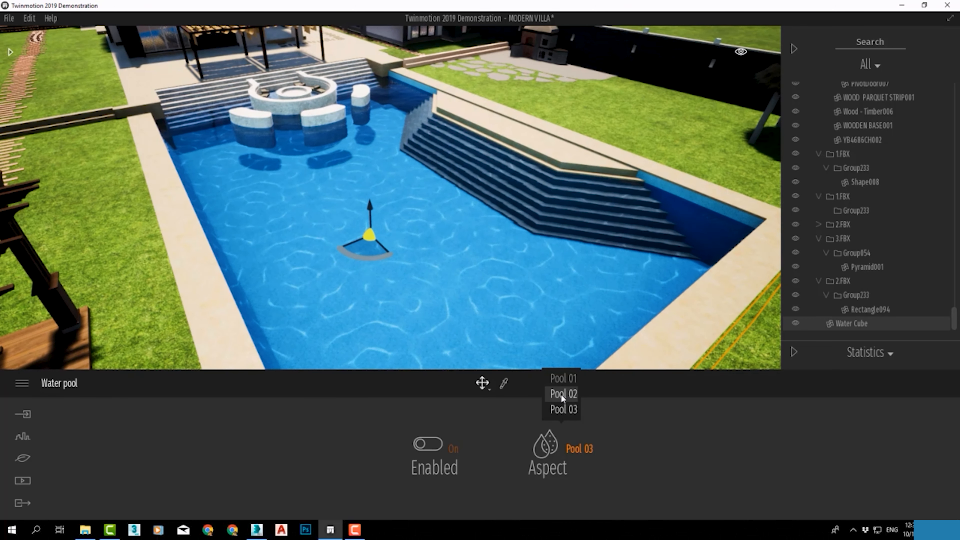
Examine the Pool 03 water up close, including its reflections and ripples around the seats and steps
scroll(406, 243, "up", 5)
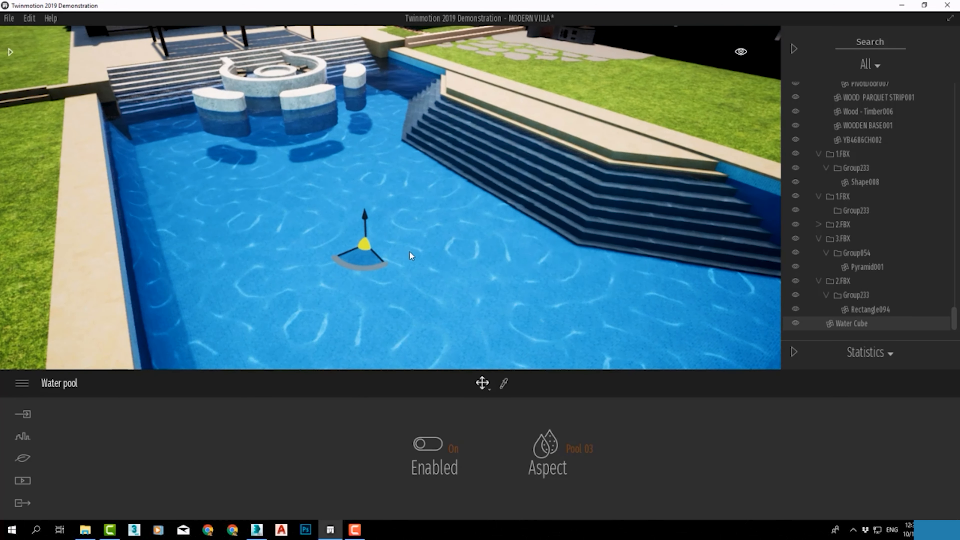
scroll(409, 252, "up", 3)
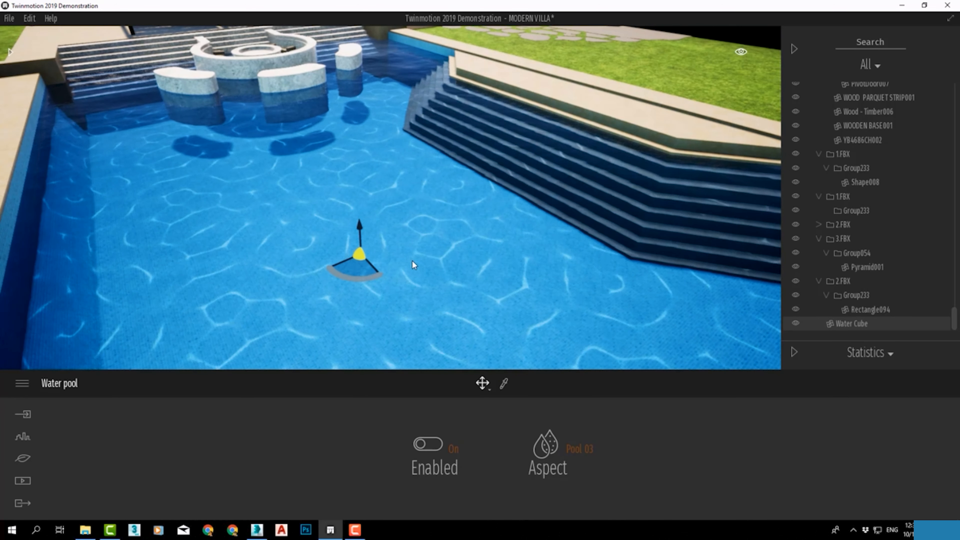
scroll(413, 261, "up", 4)
right_click_drag(488, 251, 543, 287)
scroll(544, 291, "up", 5)
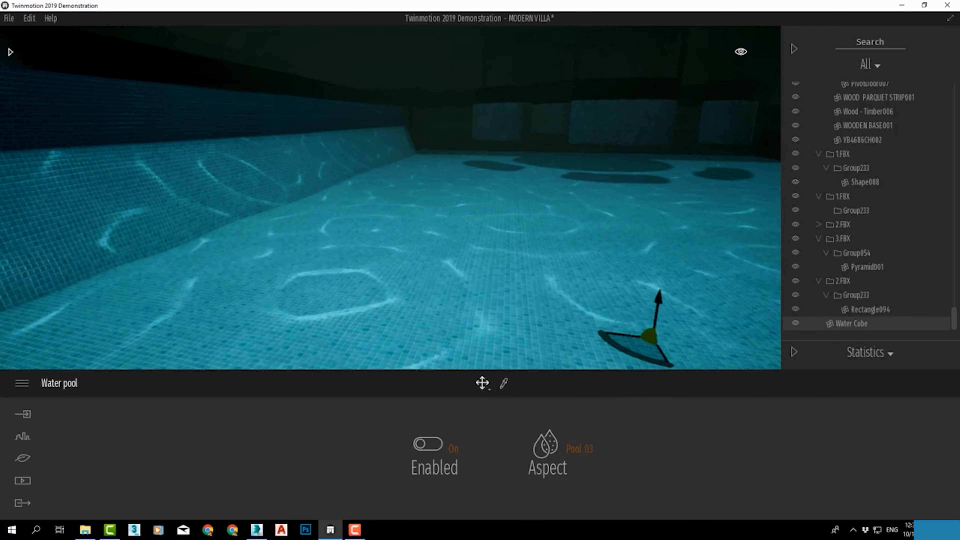
middle_click_drag(544, 291, 386, 349)
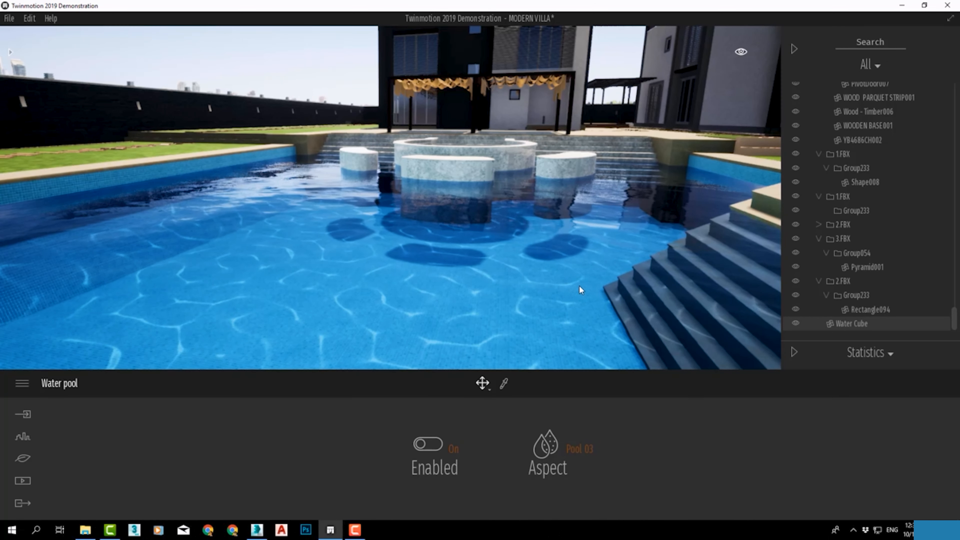
scroll(524, 273, "down", 3)
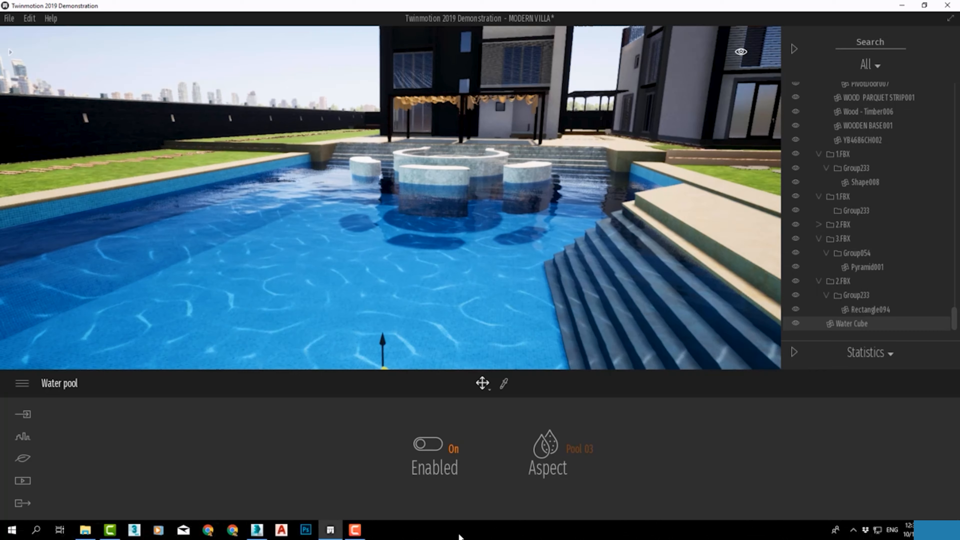
Switch the Water Cube's Enabled option off and on to compare the water effect
left_click(452, 452)
left_click(452, 453)
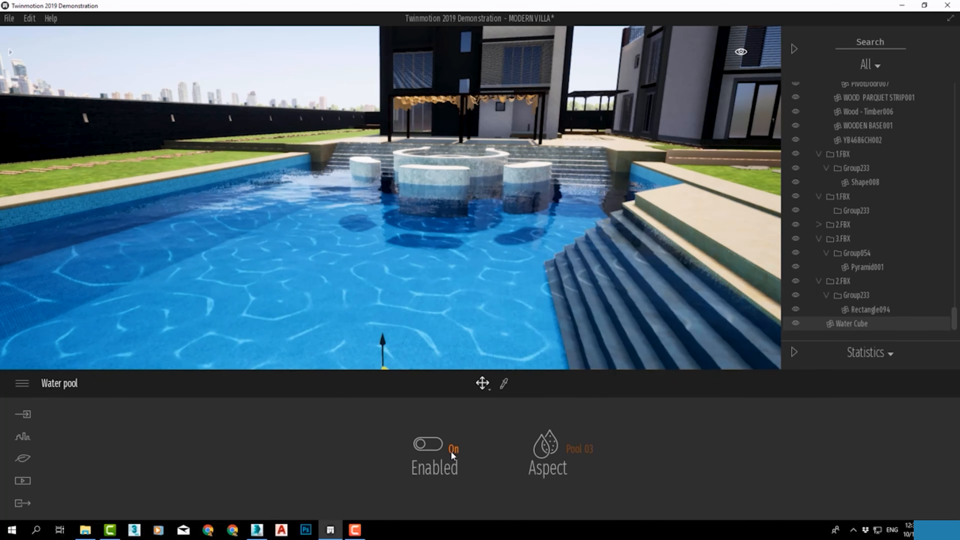
left_click(453, 453)
left_click(453, 453)
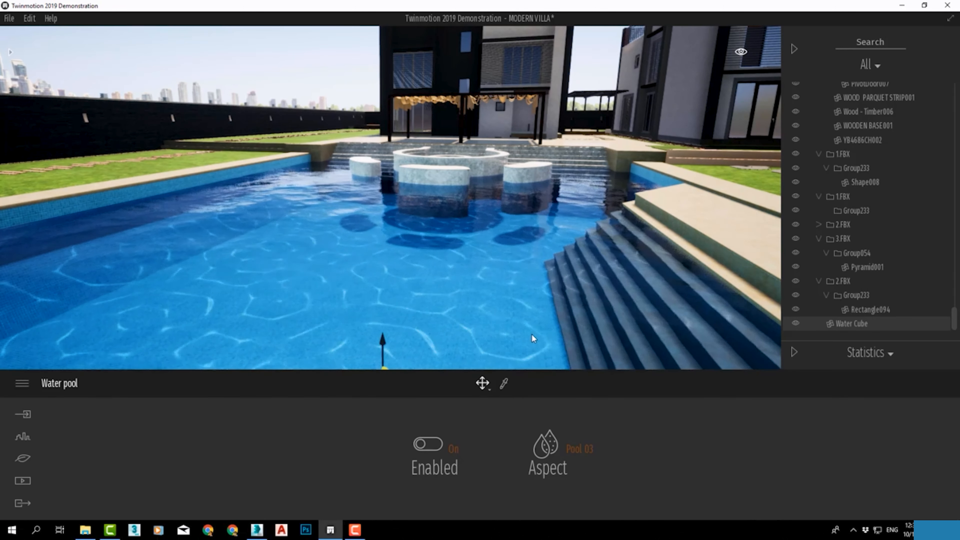
Toggle the Water Cube's visibility in the scene list and leave it hidden
scroll(530, 335, "down", 3)
scroll(518, 339, "down", 3)
right_click_drag(524, 283, 530, 325)
middle_click_drag(526, 291, 571, 130)
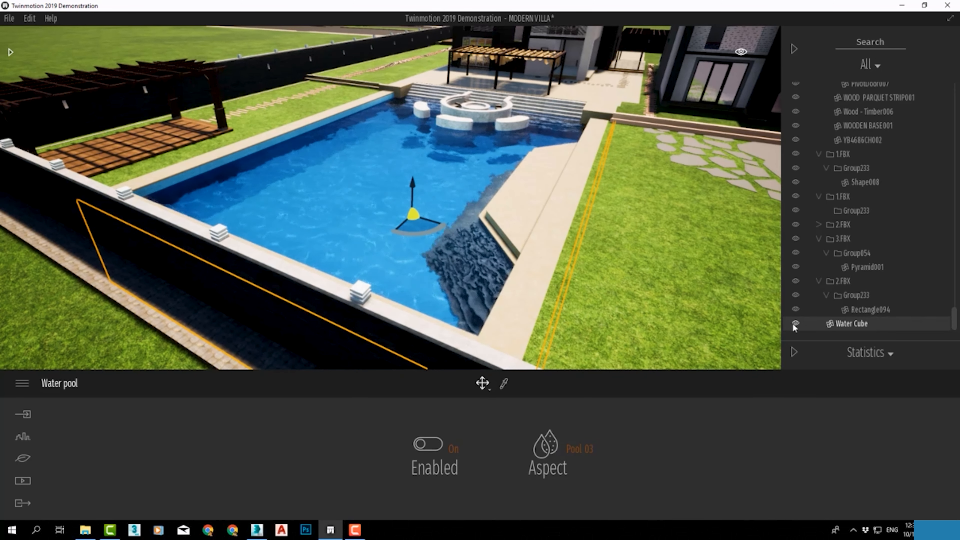
left_click(795, 324)
left_click(796, 324)
left_click(796, 324)
Toggle the Weather option of the pool's Pool 01 water material off and on
scroll(319, 157, "up", 5)
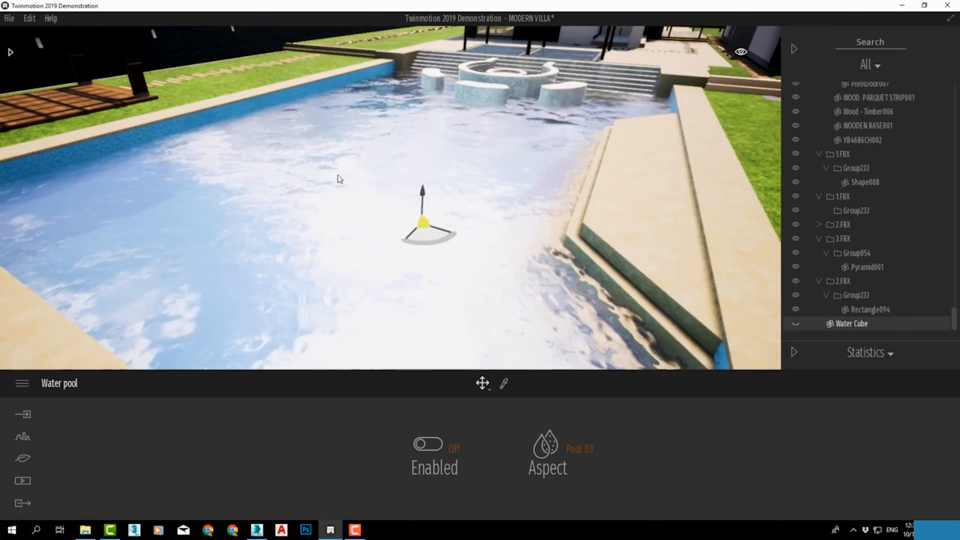
scroll(338, 175, "down", 3)
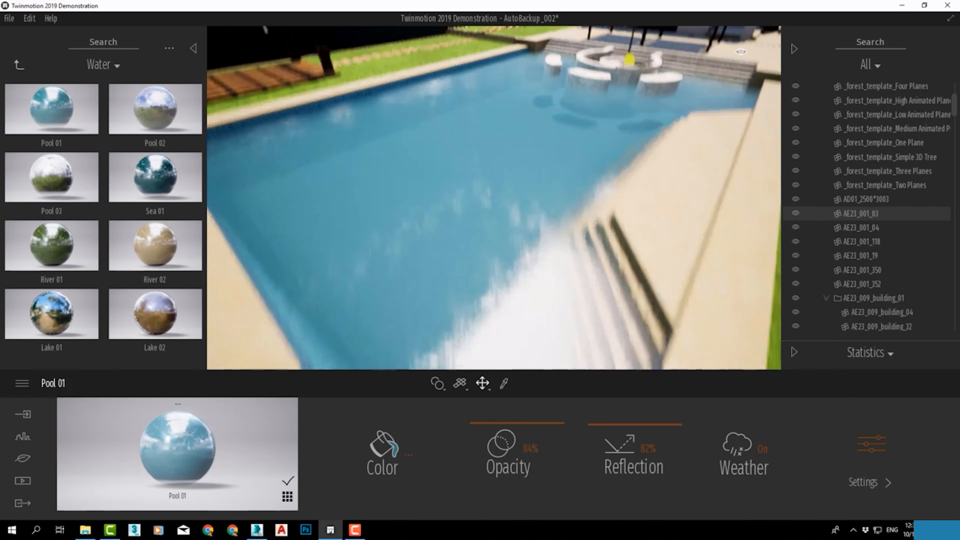
middle_click_drag(503, 118, 502, 133)
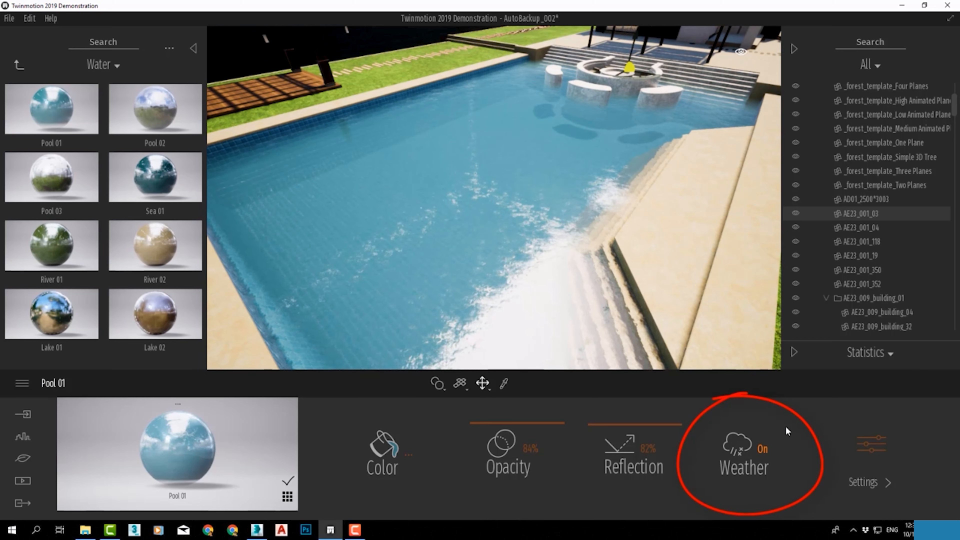
left_click(765, 458)
left_click(759, 460)
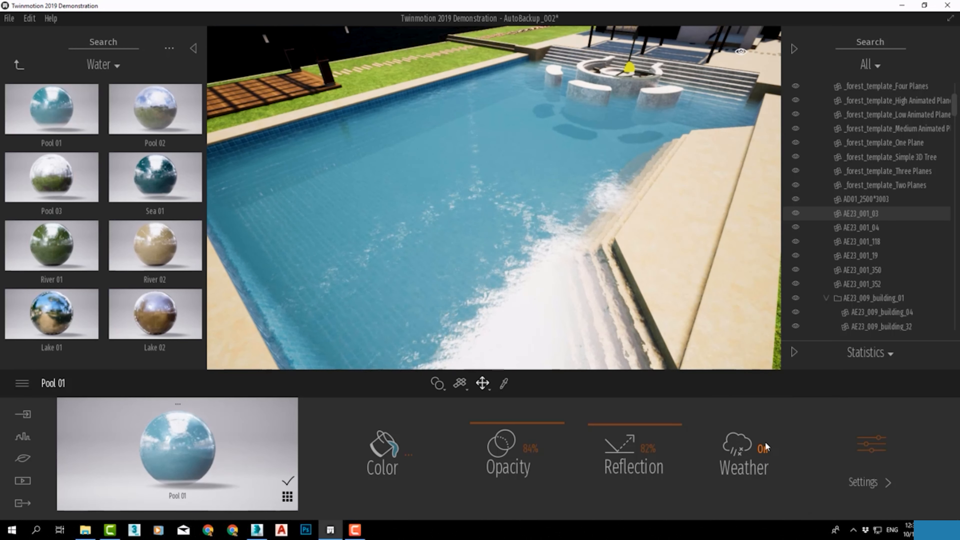
Set the Nature weather to precipitation and the season close to winter to make it snow over the pool
left_click(23, 459)
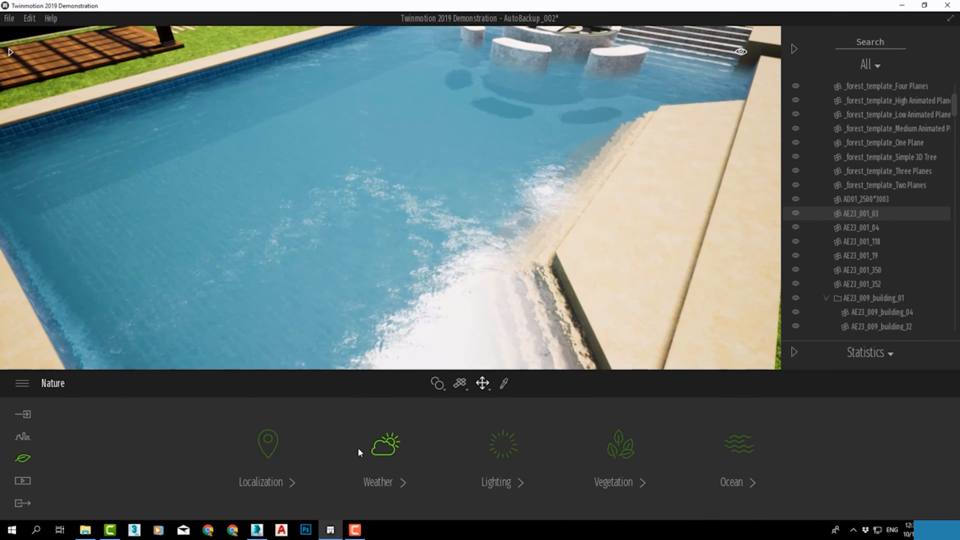
left_click(369, 448)
scroll(469, 222, "down", 3)
middle_click_drag(469, 222, 500, 266)
left_click_drag(77, 488, 564, 488)
left_click_drag(75, 427, 452, 422)
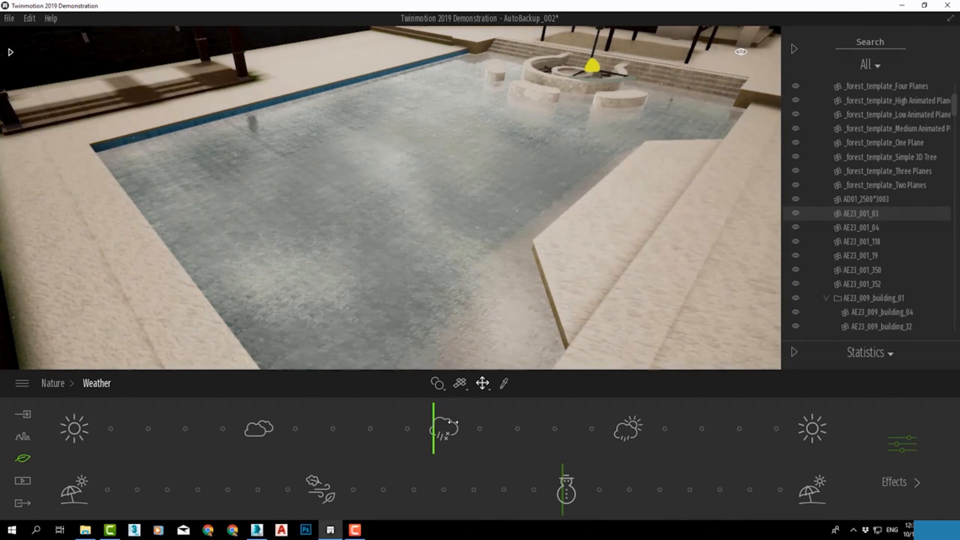
left_click_drag(564, 487, 504, 488)
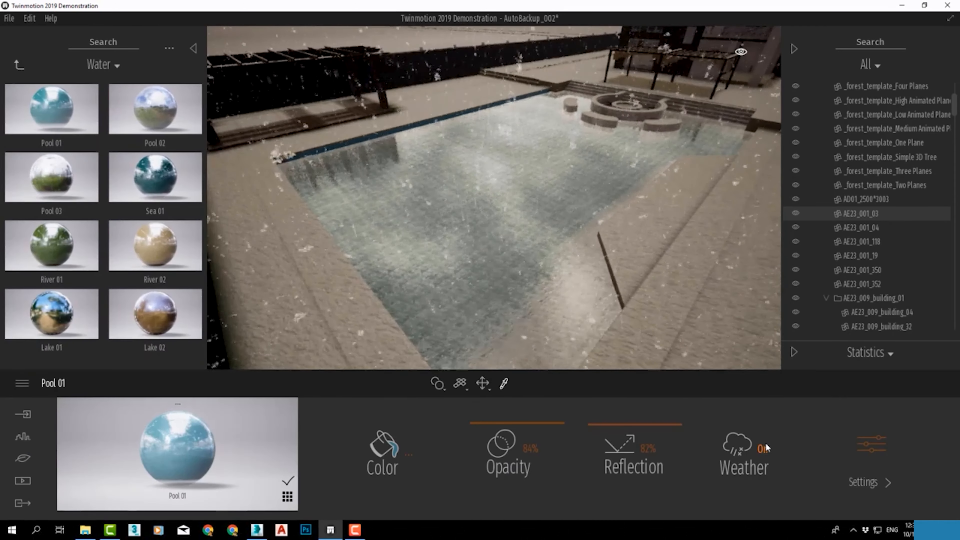
Turn off the Weather option of the Pool 01 water material and collapse the scene list
left_click(765, 448)
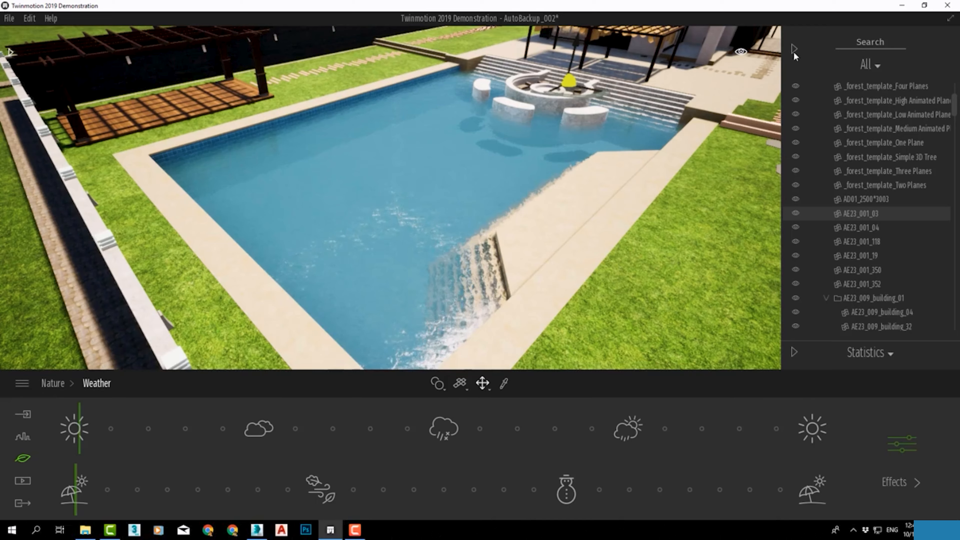
left_click(794, 49)
Examine the villa's exterior from above, from the pool and yard around to the street-side gate and canopy
scroll(619, 193, "down", 5)
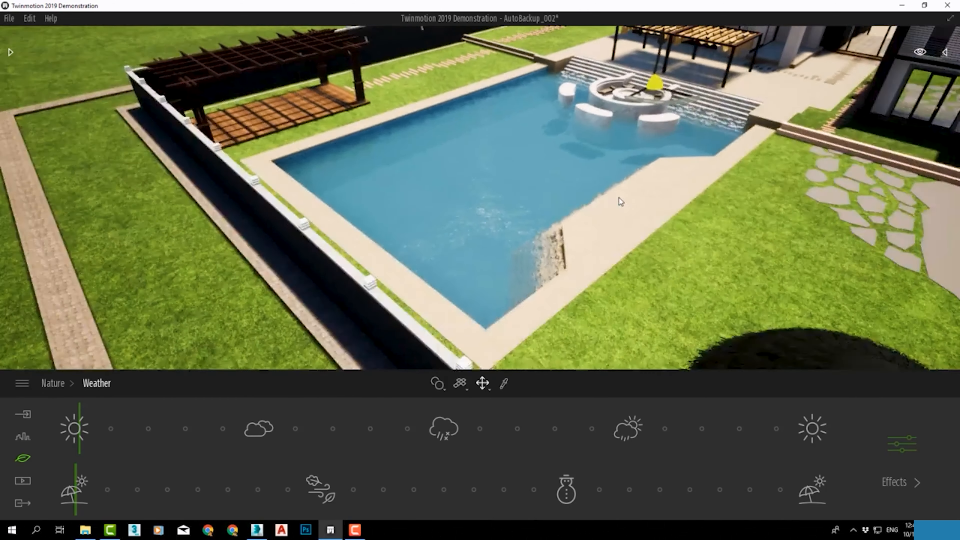
right_click_drag(619, 198, 718, 148)
scroll(432, 200, "down", 1)
middle_click_drag(361, 211, 610, 186)
right_click_drag(611, 186, 484, 174)
middle_click_drag(484, 174, 386, 114)
middle_click_drag(617, 206, 642, 109)
middle_click_drag(752, 124, 676, 118)
middle_click_drag(611, 273, 691, 167)
scroll(691, 167, "down", 2)
middle_click_drag(741, 72, 616, 314)
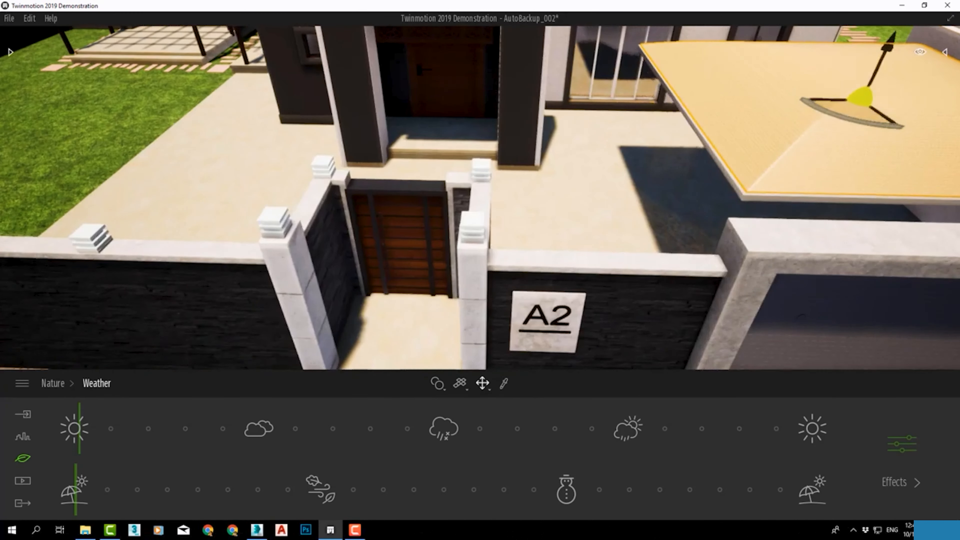
middle_click_drag(881, 167, 835, 174, "shift")
scroll(652, 157, "down", 4)
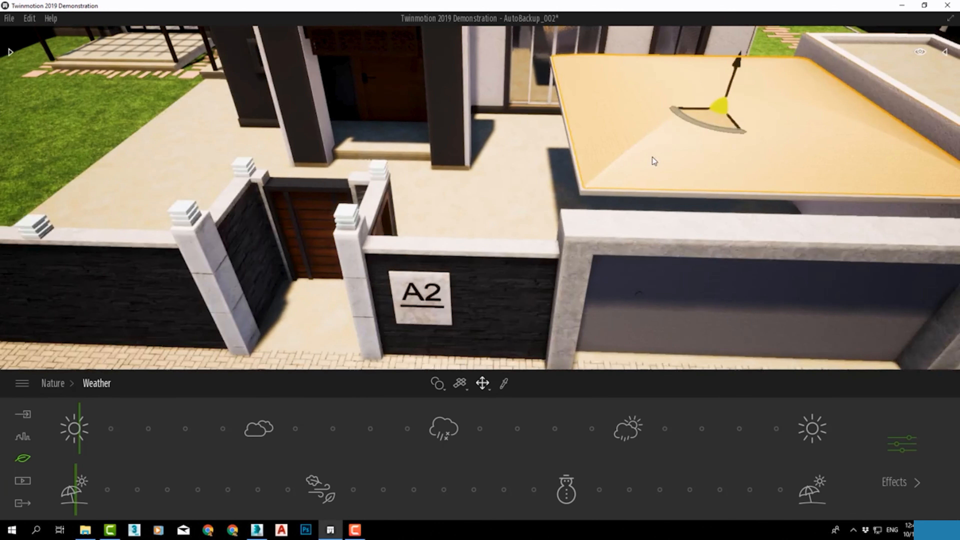
middle_click_drag(579, 179, 620, 234)
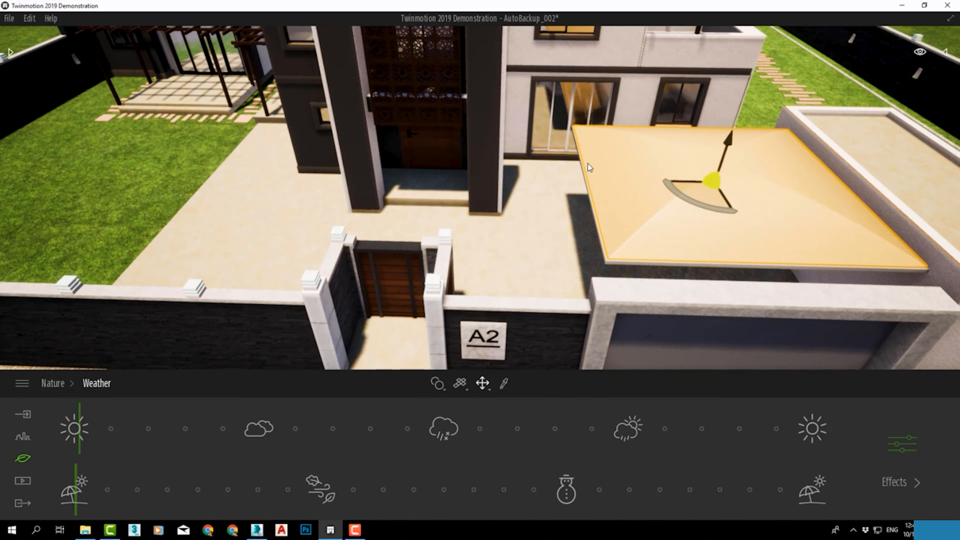
Delete the selected cover of the carport canopy behind the garage gate
right_click_drag(651, 221, 903, 236)
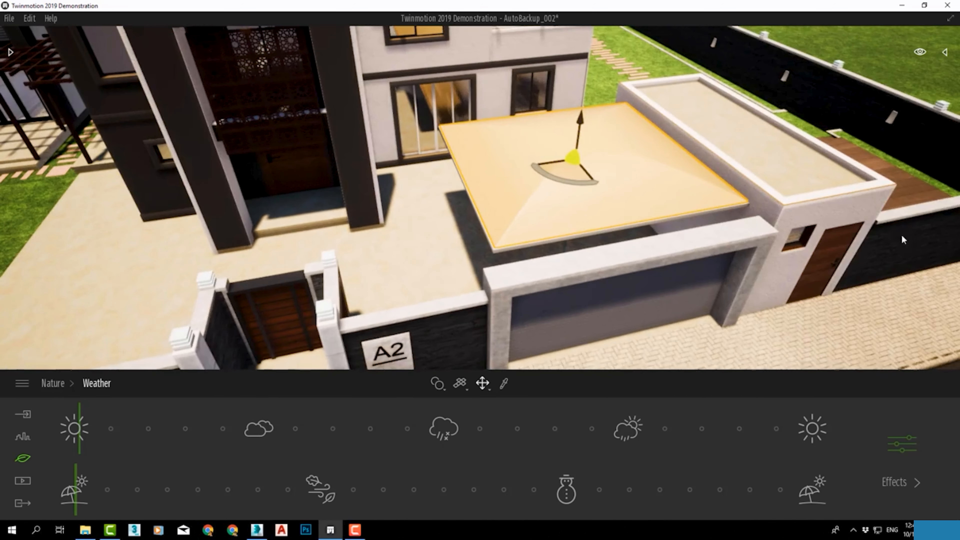
scroll(449, 274, "down", 2)
middle_click_drag(620, 263, 620, 317)
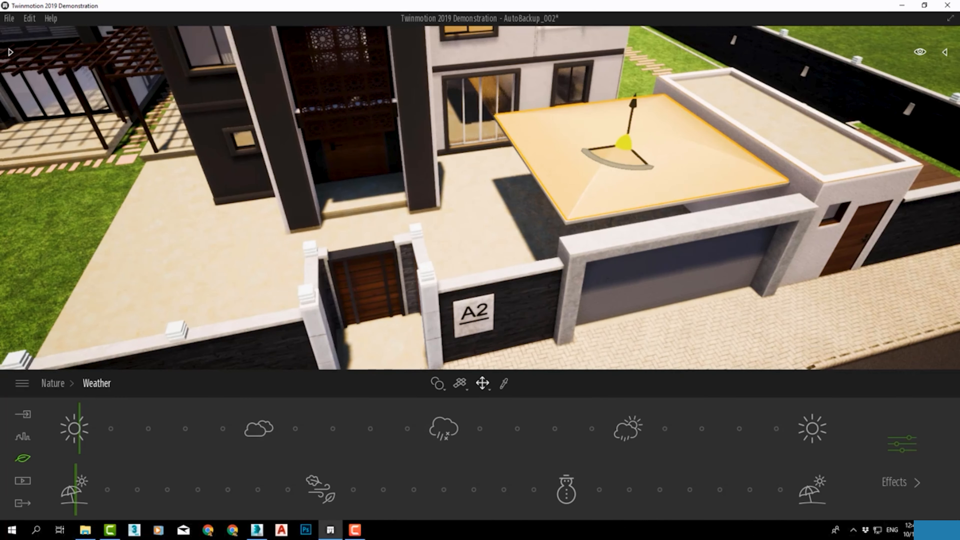
right_click_drag(620, 317, 618, 326)
middle_click_drag(618, 327, 589, 339)
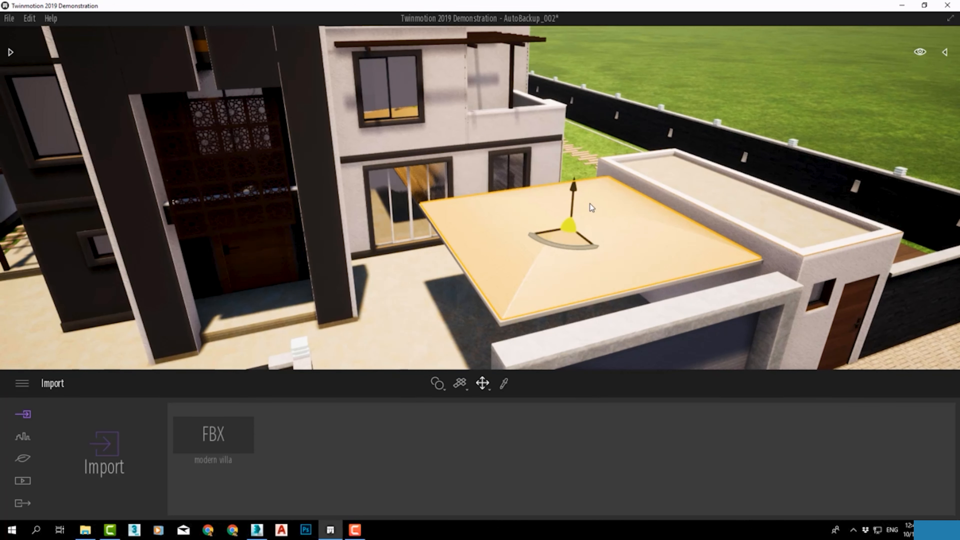
key("Delete")
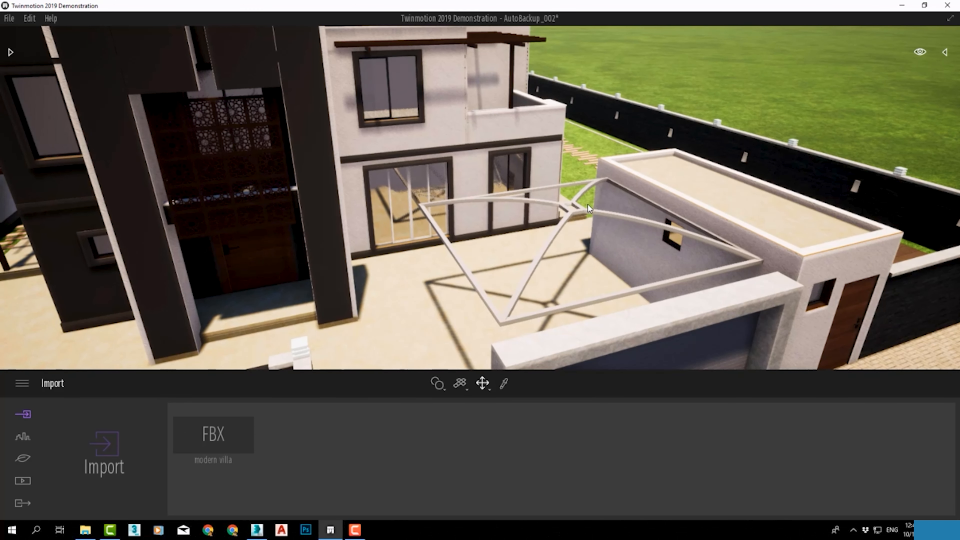
Switch to 3ds Max, open the carport canopy group and scale its cover along the Z axis to about 158%
left_click(257, 530)
scroll(461, 401, "down", 6)
scroll(524, 358, "up", 7)
left_click(523, 358)
scroll(524, 359, "up", 3)
key("r")
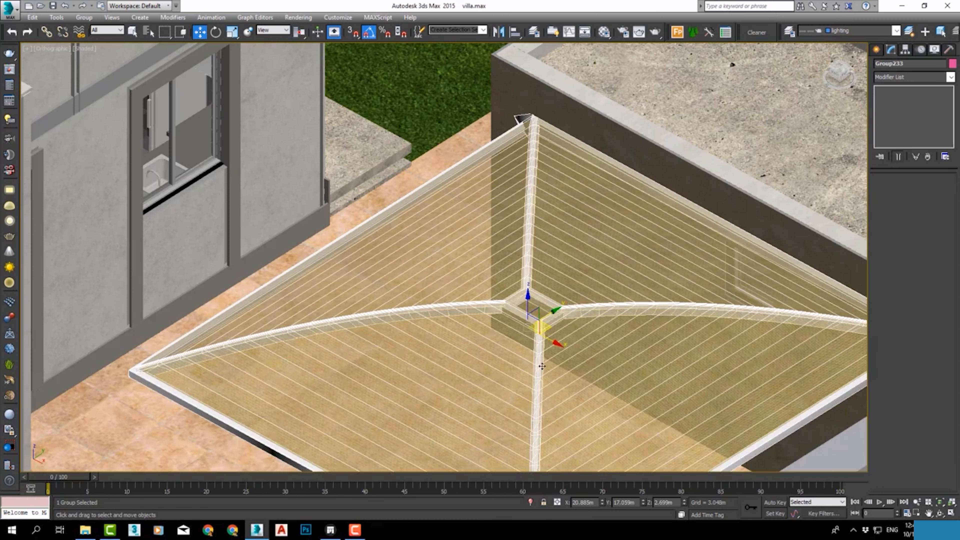
scroll(529, 321, "up", 4)
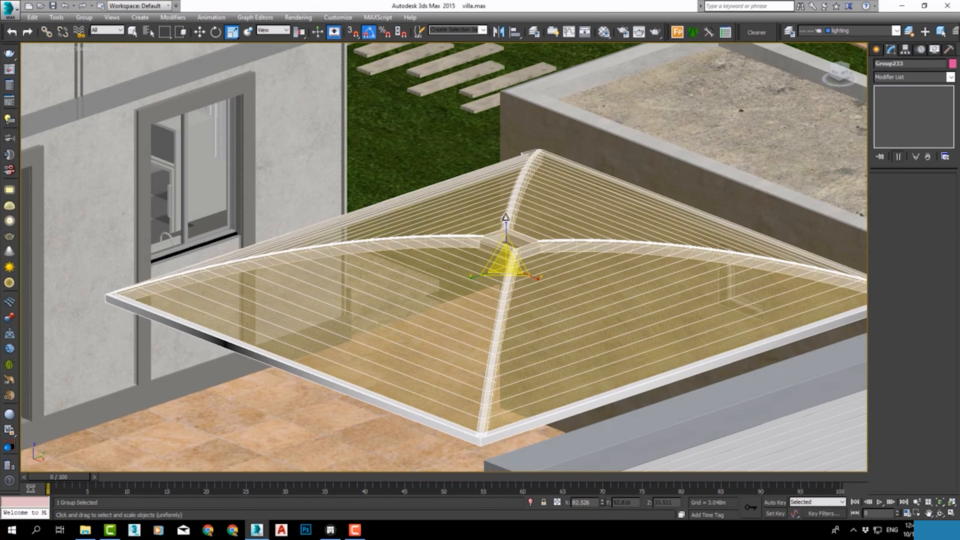
left_click(84, 18)
left_click(95, 54)
left_click(509, 284)
left_click_drag(510, 268, 511, 230)
scroll(511, 229, "down", 3)
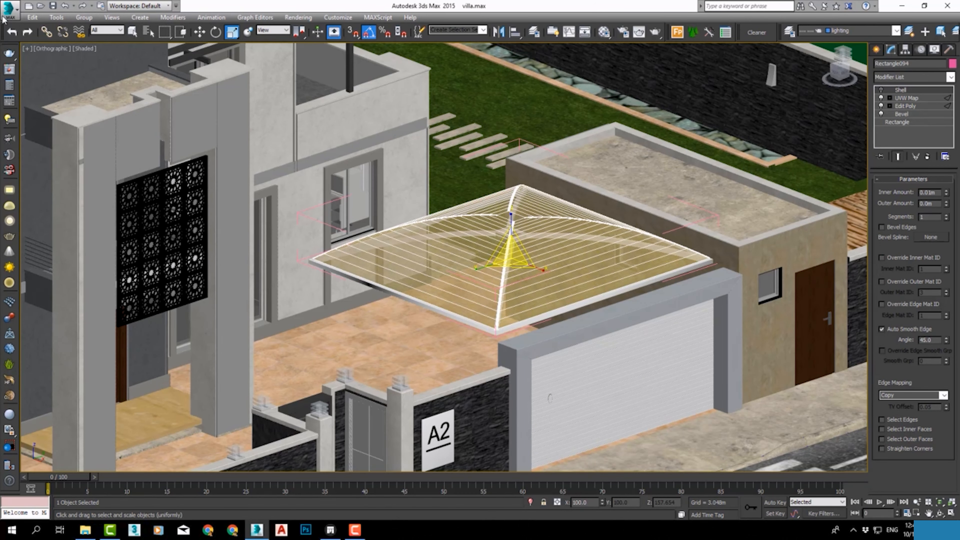
Export only the selected canopy cover to the Desktop as an FBX file named 1, keeping the default export settings
left_click(9, 10)
mouse_move(41, 170)
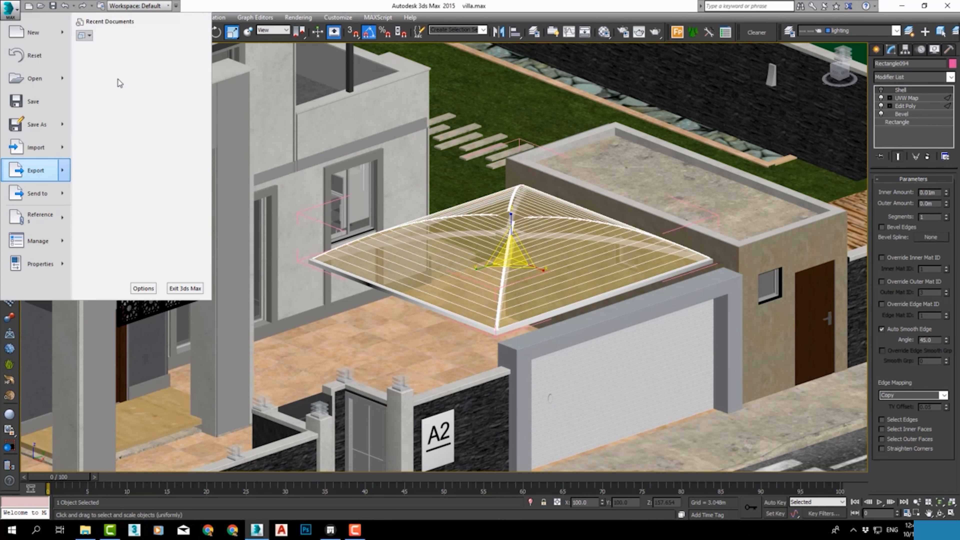
left_click(120, 83)
left_click_drag(294, 17, 312, 38)
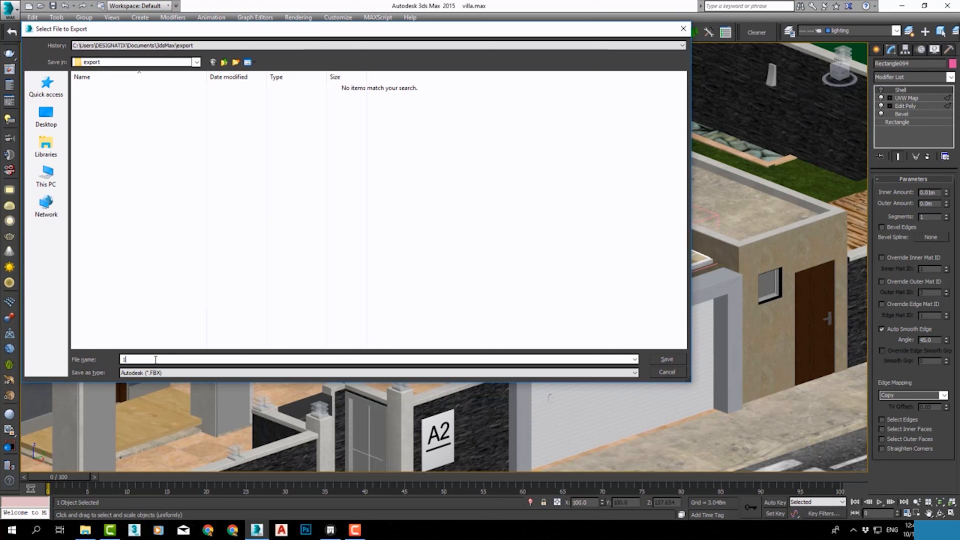
left_click(41, 174)
left_click(46, 116)
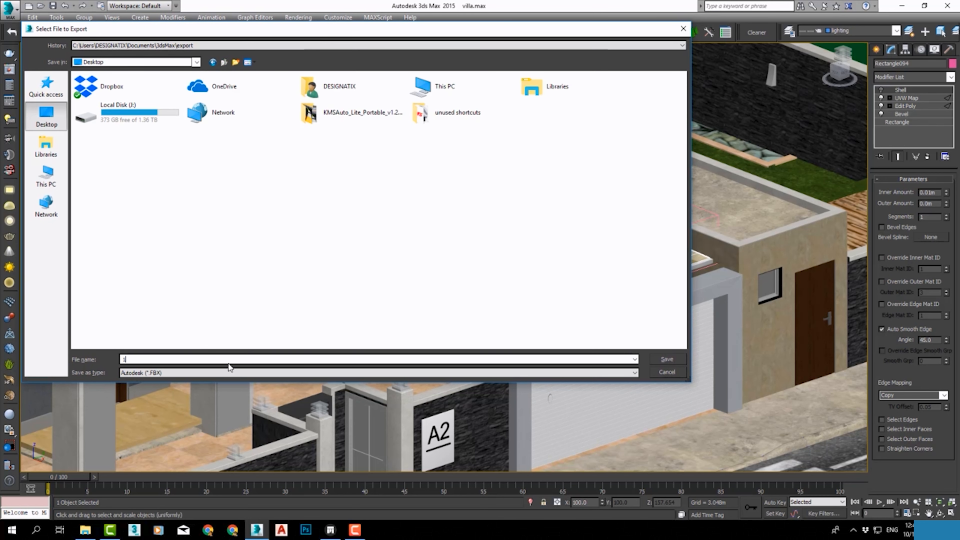
left_click(668, 359)
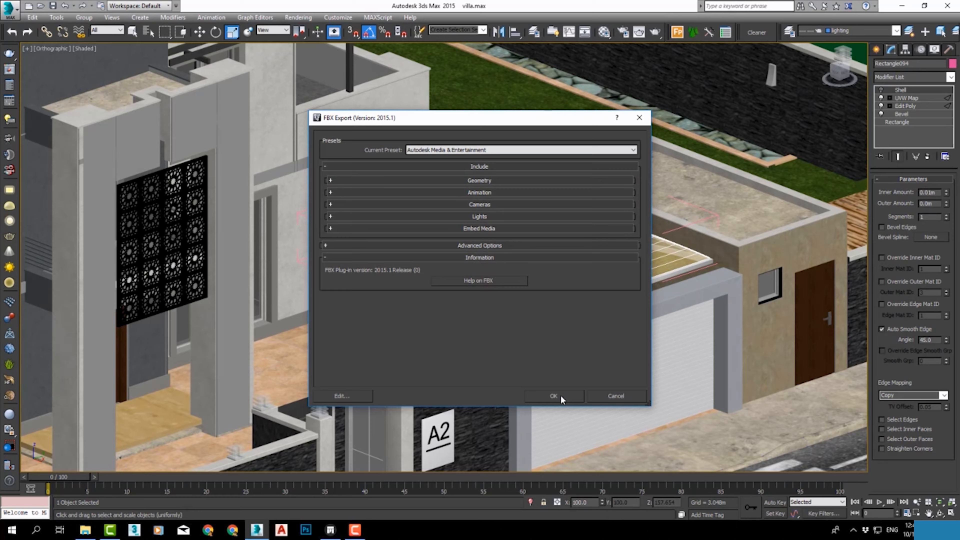
left_click(556, 396)
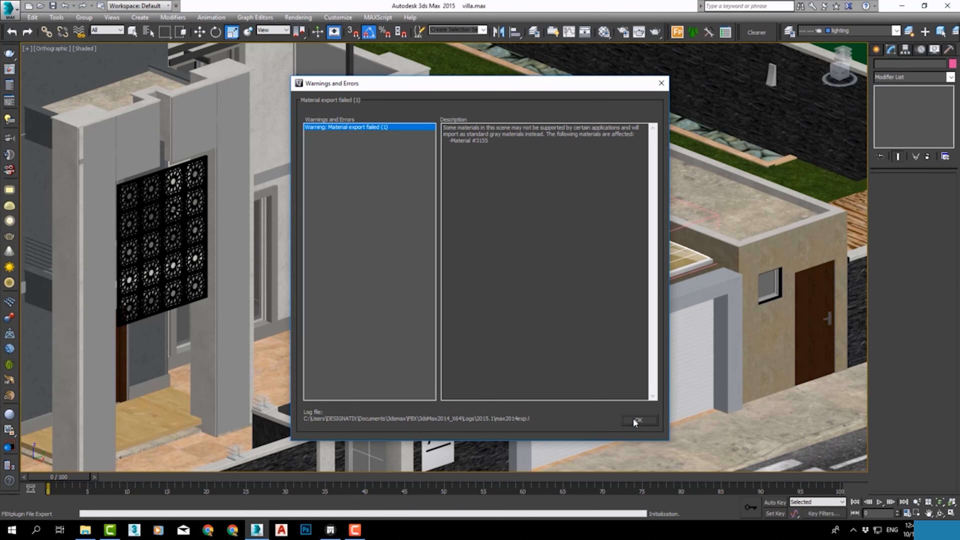
left_click(638, 420)
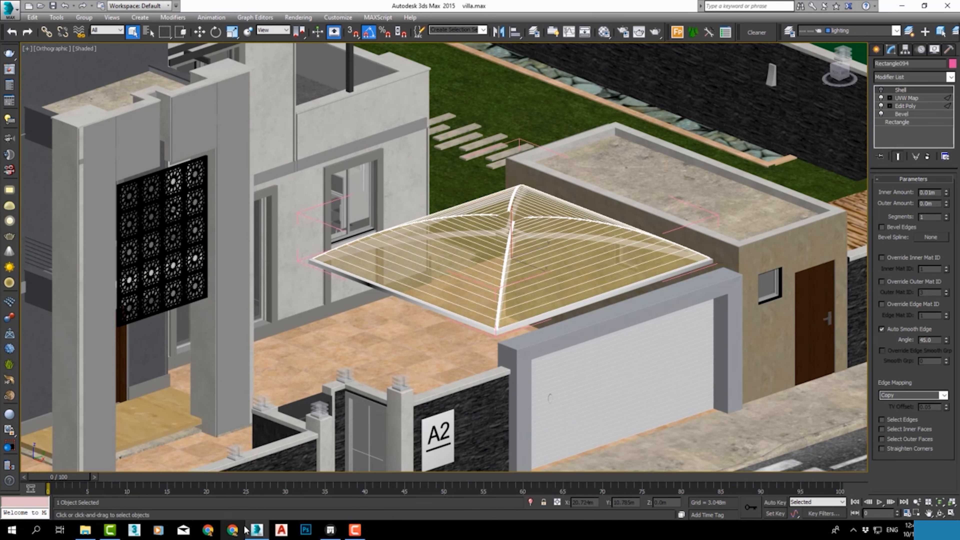
Switch back to Twinmotion and import 1.FBX from the Desktop as geometry with the default options
left_click(331, 527)
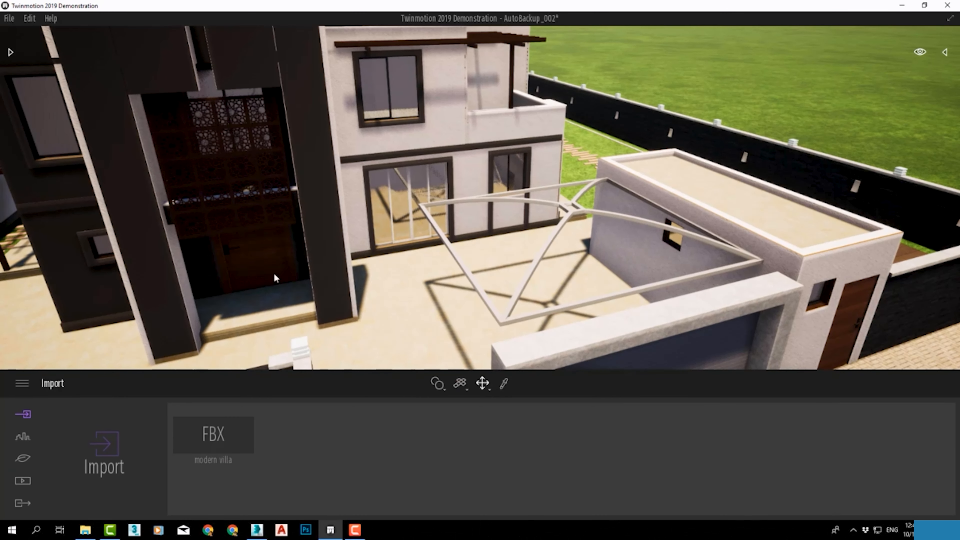
left_click(110, 442)
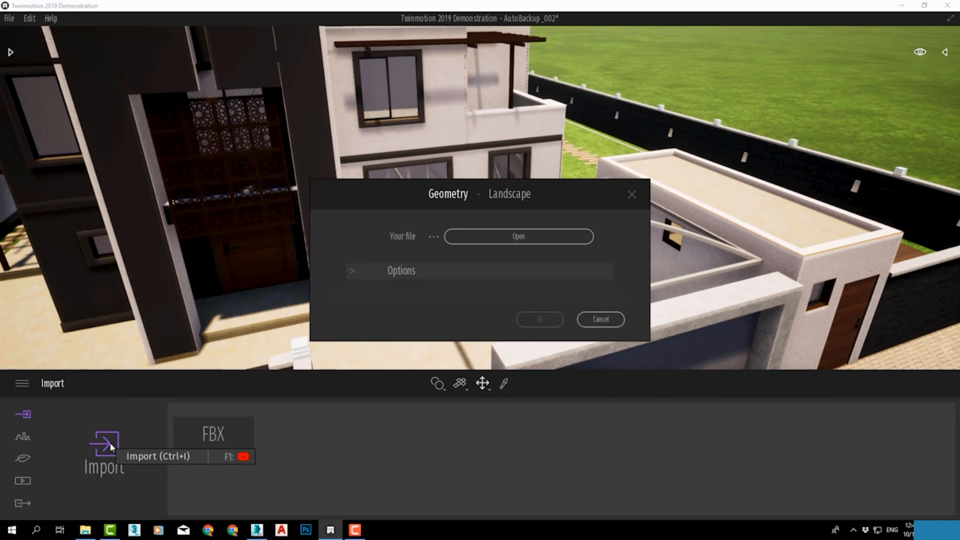
left_click(519, 238)
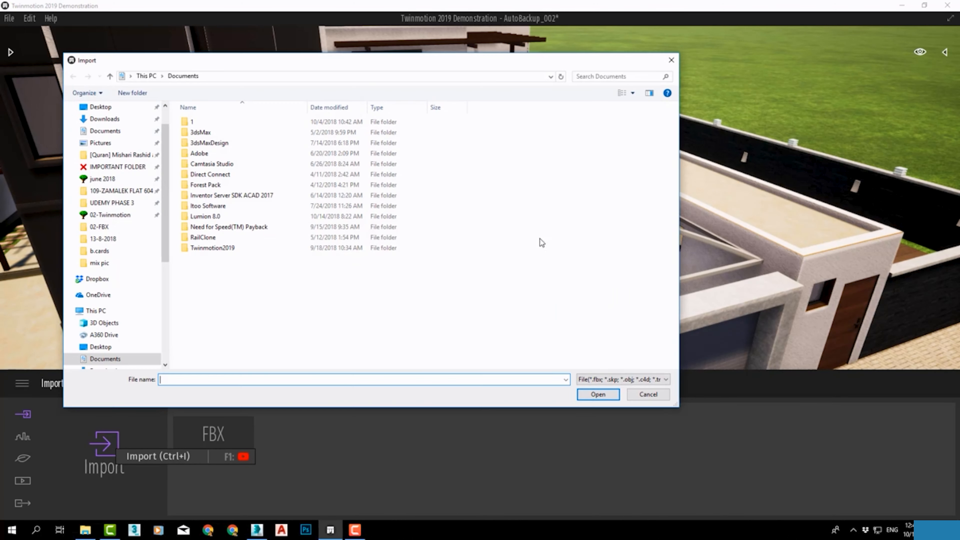
scroll(110, 189, "up", 1)
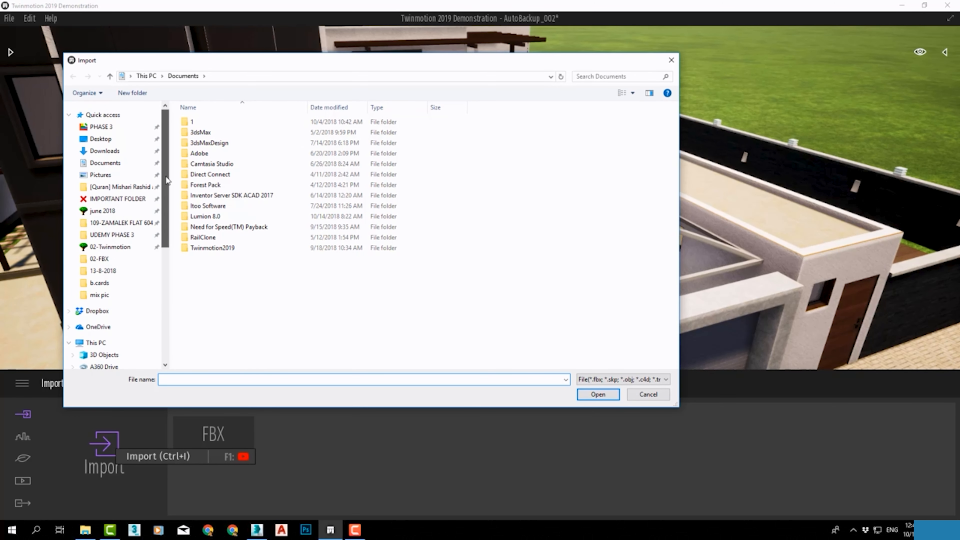
left_click(100, 139)
left_click(329, 136)
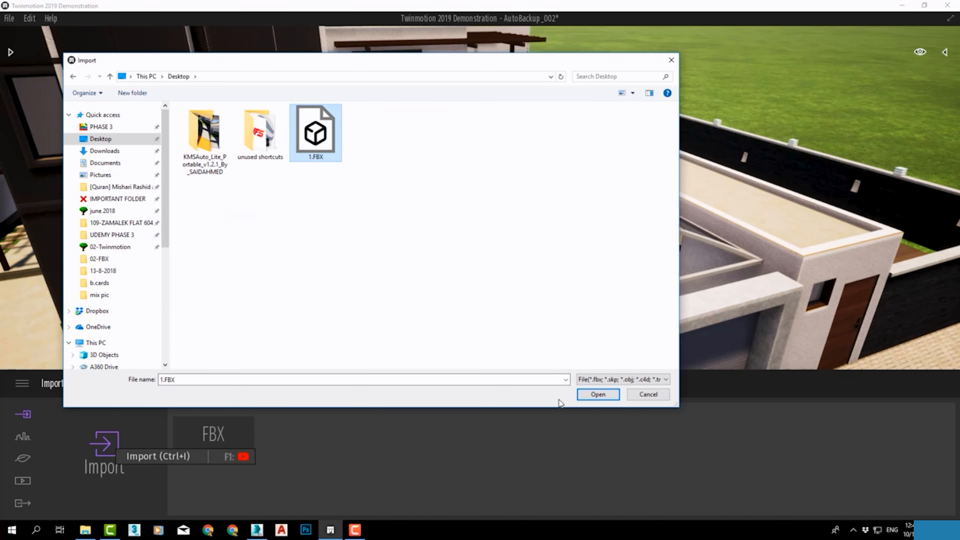
left_click(598, 395)
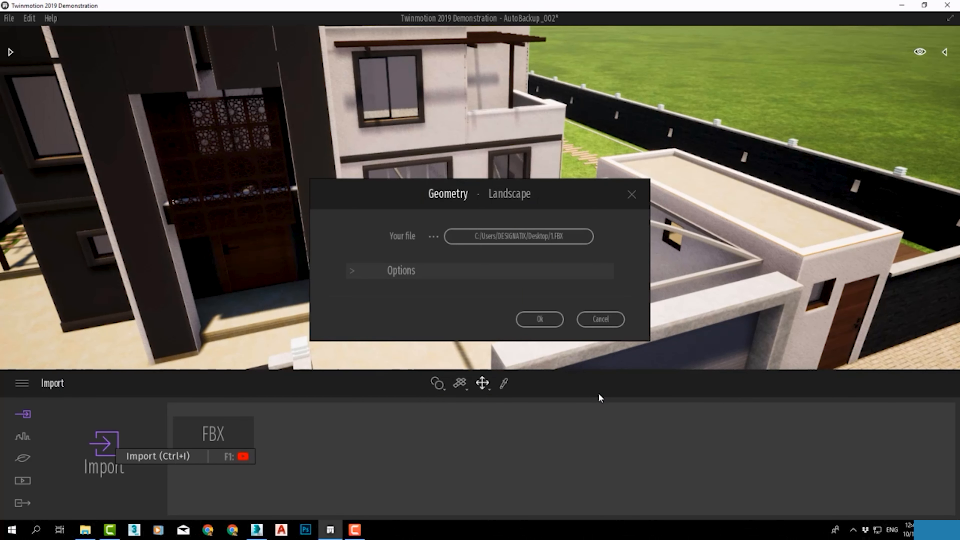
left_click(541, 320)
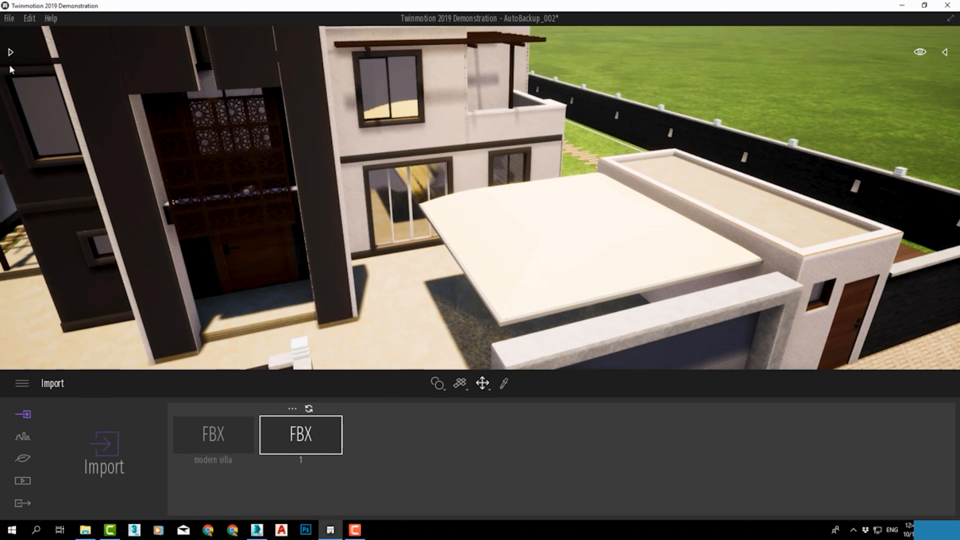
Apply the Carpet sisal quad fabric to the imported canopy cover and set the material's scale to 0.15
left_click(10, 53)
left_click(18, 65)
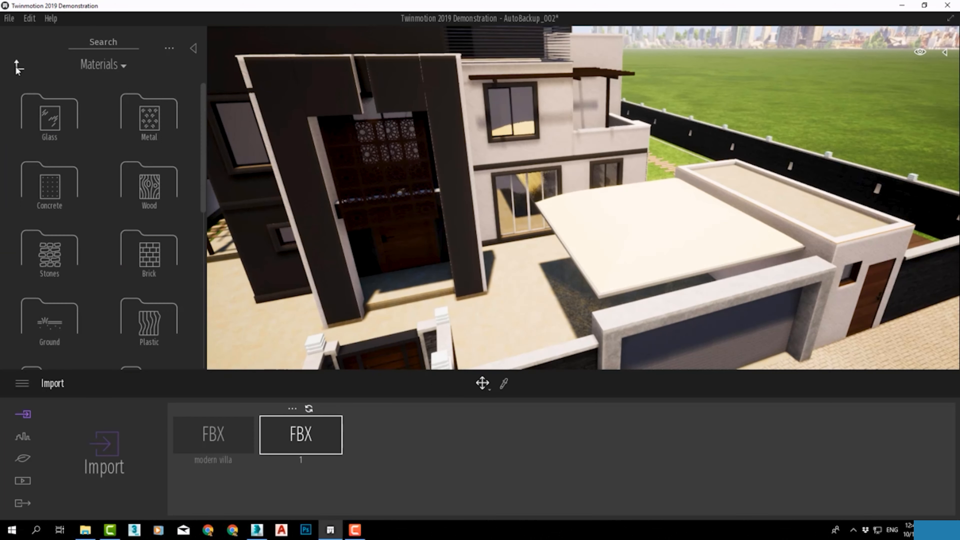
scroll(75, 227, "down", 5)
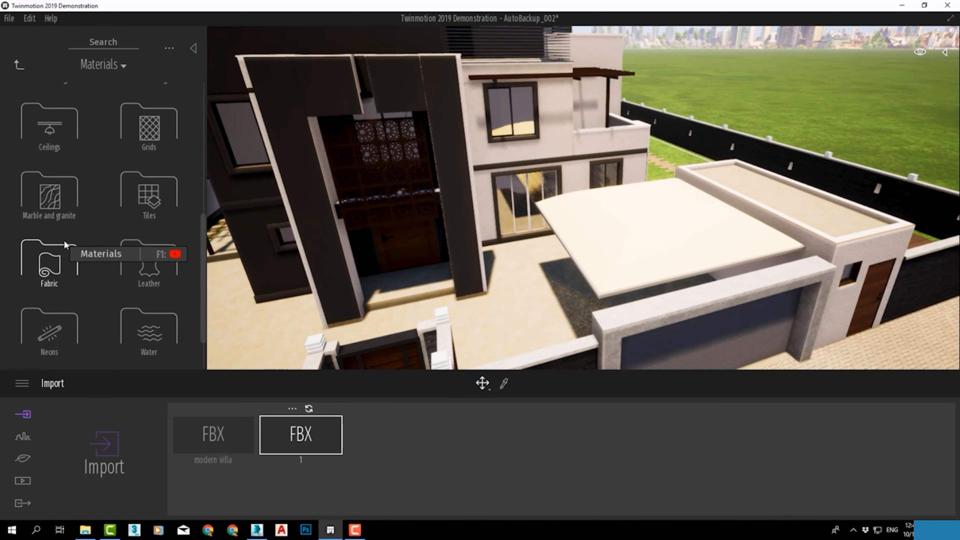
left_click(69, 251)
mouse_move(70, 119)
left_click_drag(70, 119, 628, 248)
scroll(686, 232, "up", 5)
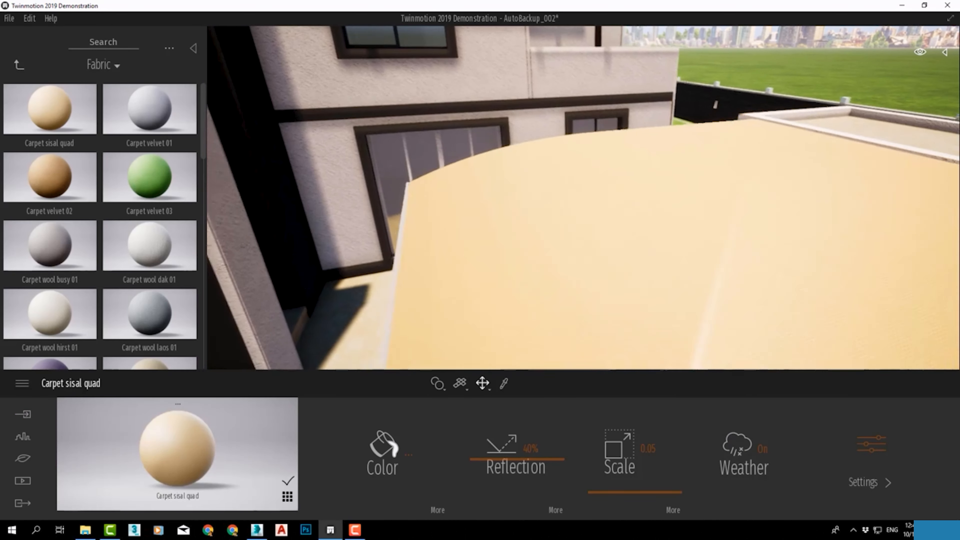
left_click_drag(668, 491, 662, 489)
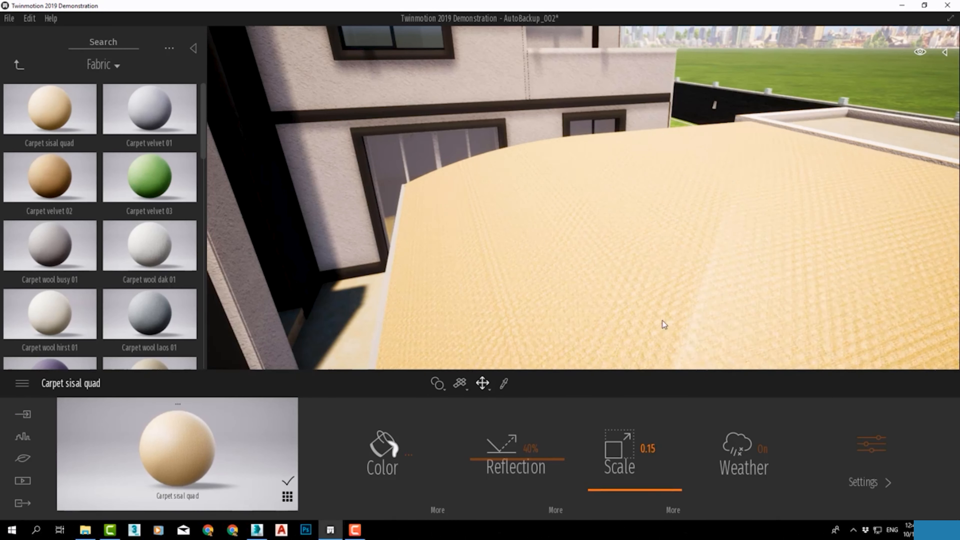
Examine the carport canopy and the whole villa from the street side and from above
scroll(614, 198, "down", 5)
scroll(614, 198, "down", 3)
right_click_drag(614, 198, 478, 227)
middle_click_drag(340, 240, 465, 239)
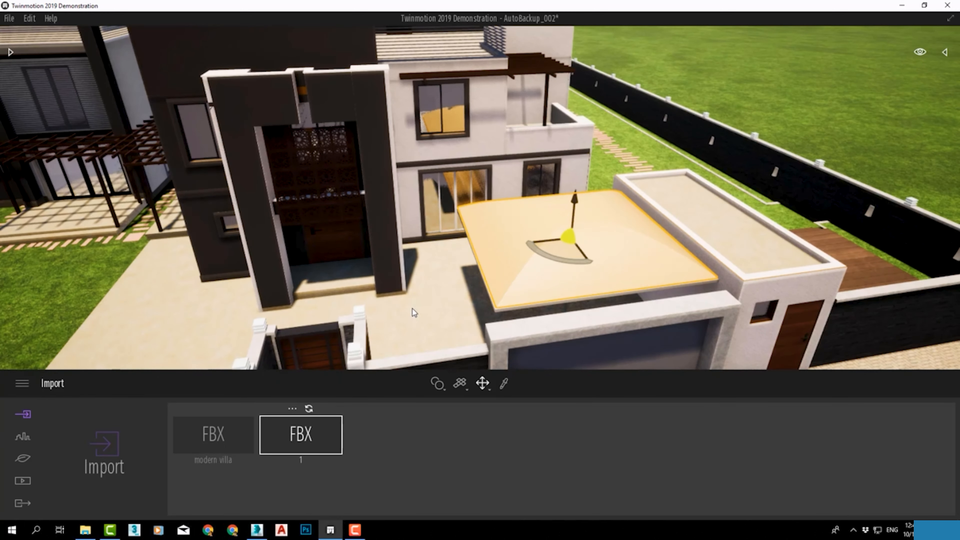
scroll(412, 309, "down", 6)
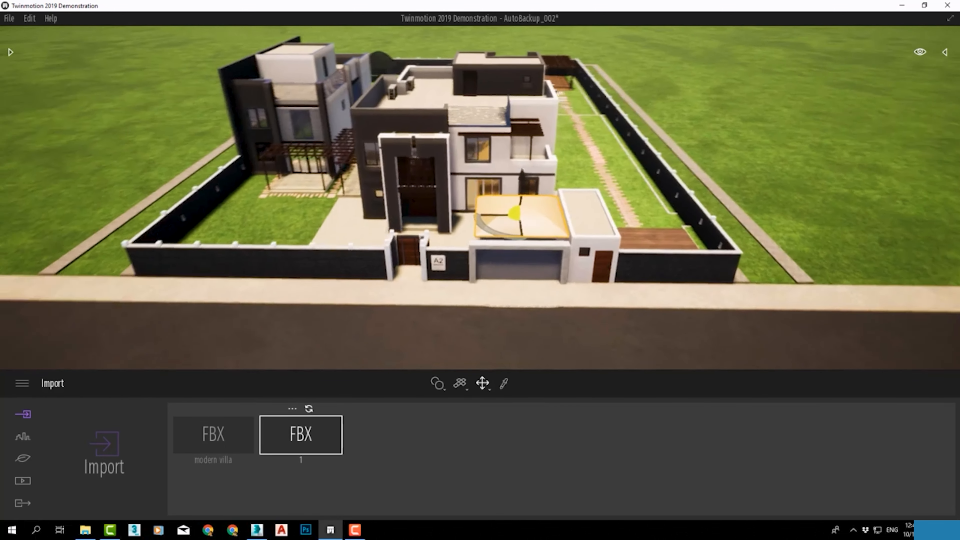
scroll(450, 239, "down", 2)
middle_click_drag(450, 239, 553, 301)
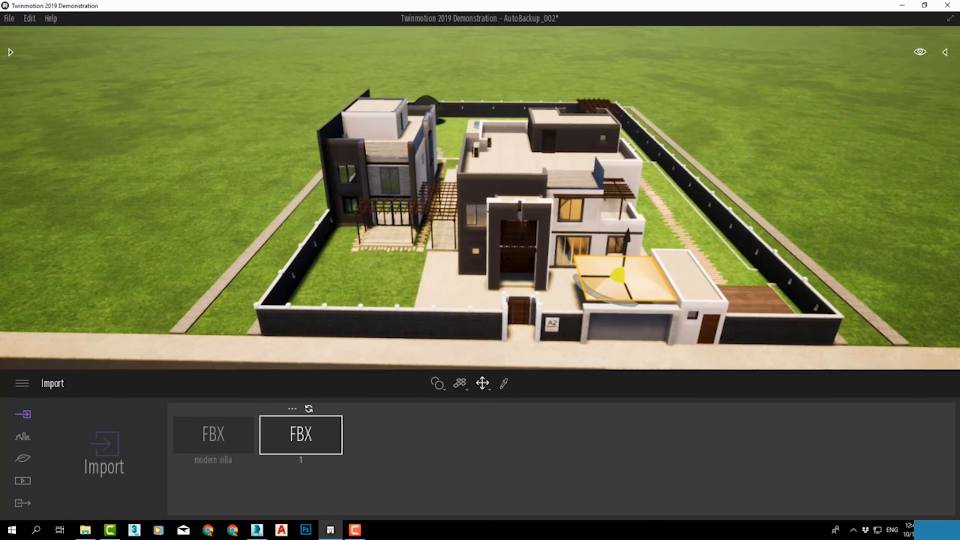
Open the Vegetation and landscape category of the library
left_click(10, 52)
left_click(15, 67)
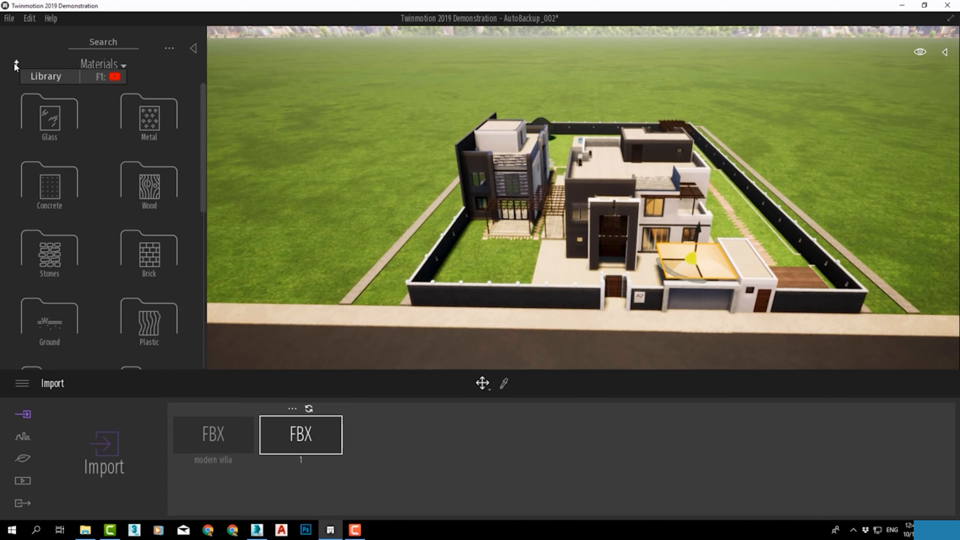
left_click(159, 124)
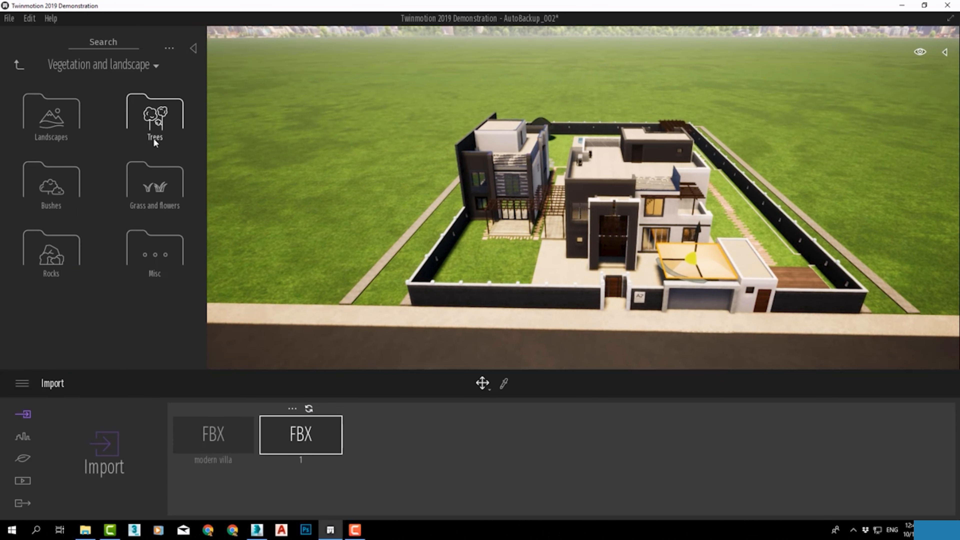
right_click_drag(616, 182, 639, 140)
middle_click_drag(637, 320, 636, 267)
scroll(635, 266, "up", 2)
right_click_drag(635, 267, 612, 258)
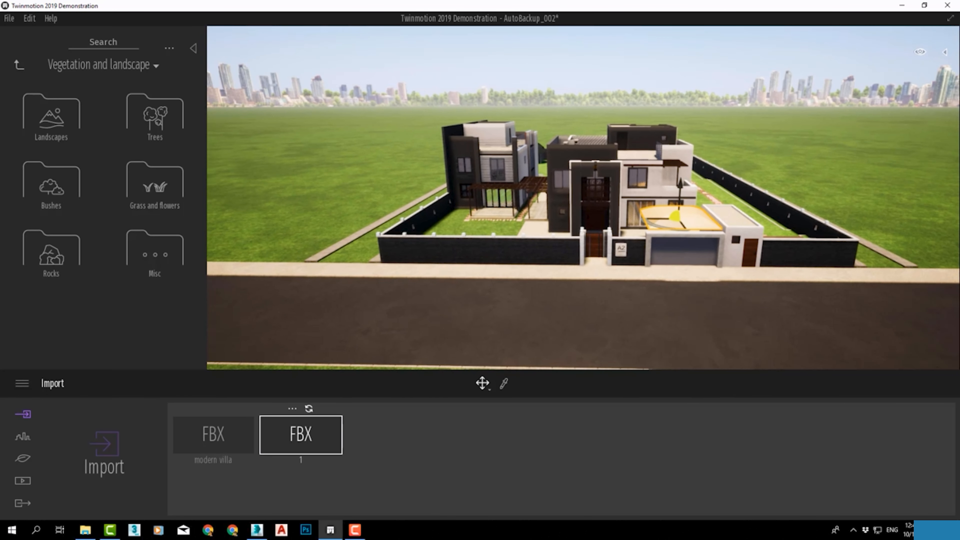